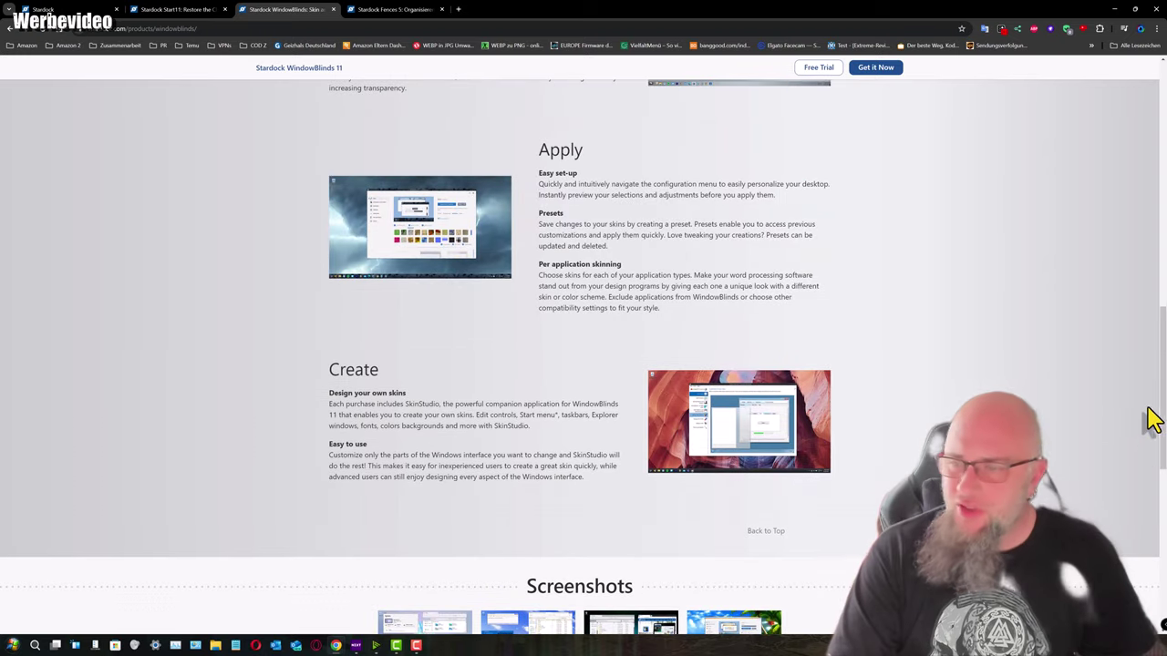
# Review the WindowBlinds 11 product page, enlarge the Windows XP-style screenshot under Stylize, and return to the desktop
pyautogui.moveTo(1150, 417); pyautogui.dragTo(1141, 149)
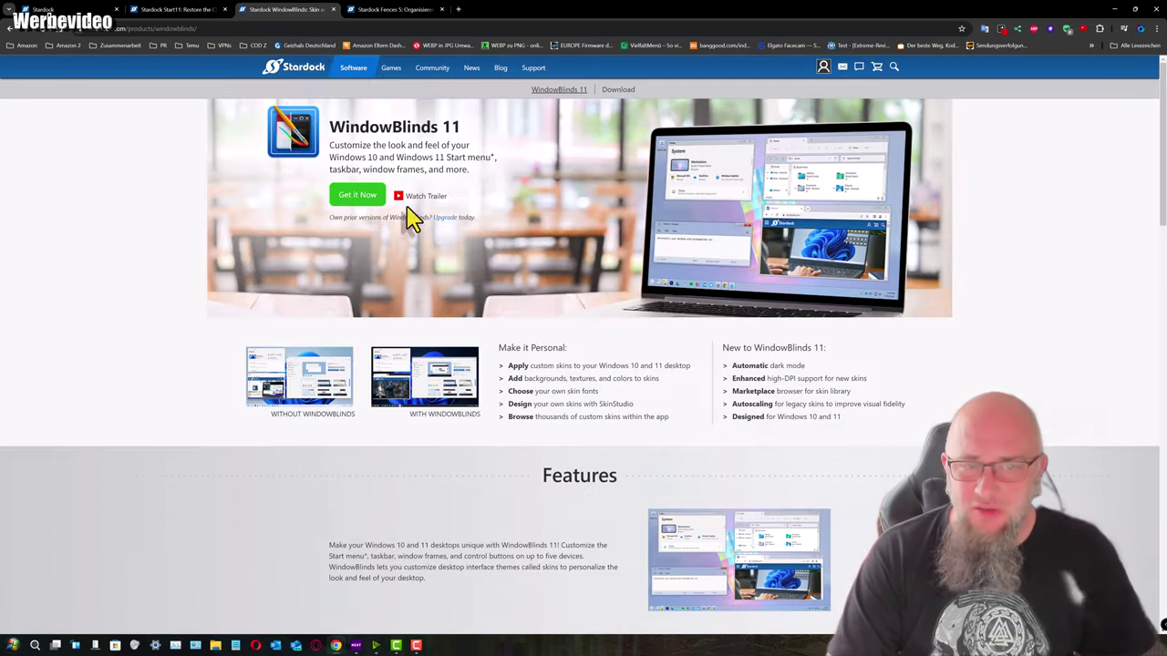
pyautogui.scroll(-3, 594, 315)
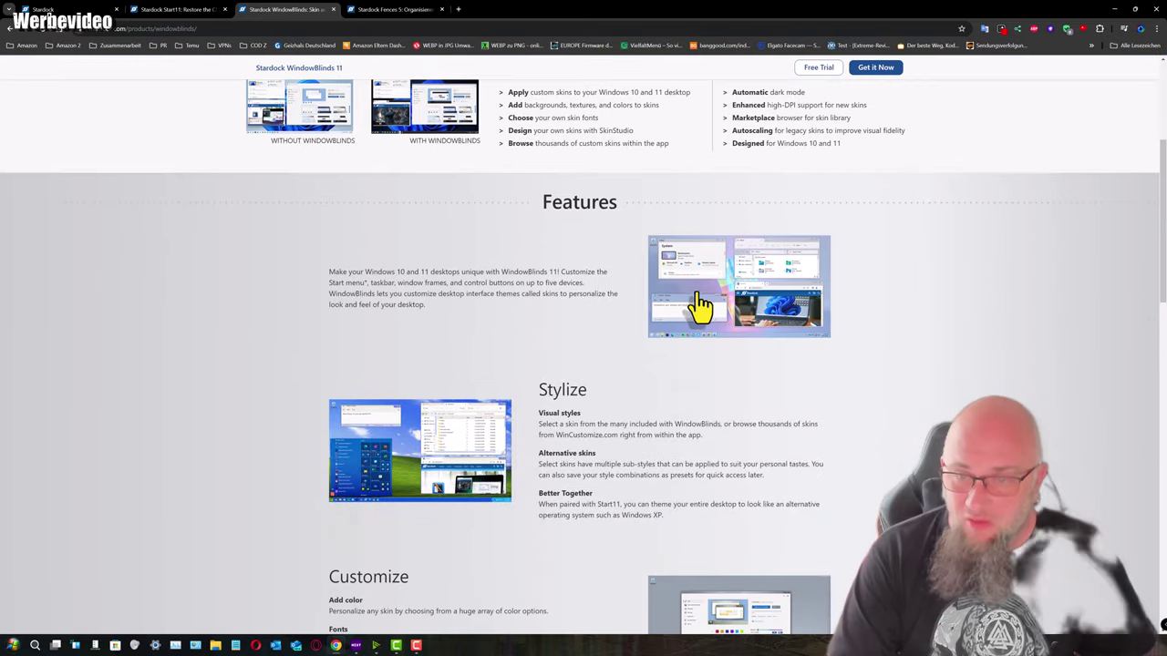
pyautogui.click(437, 450)
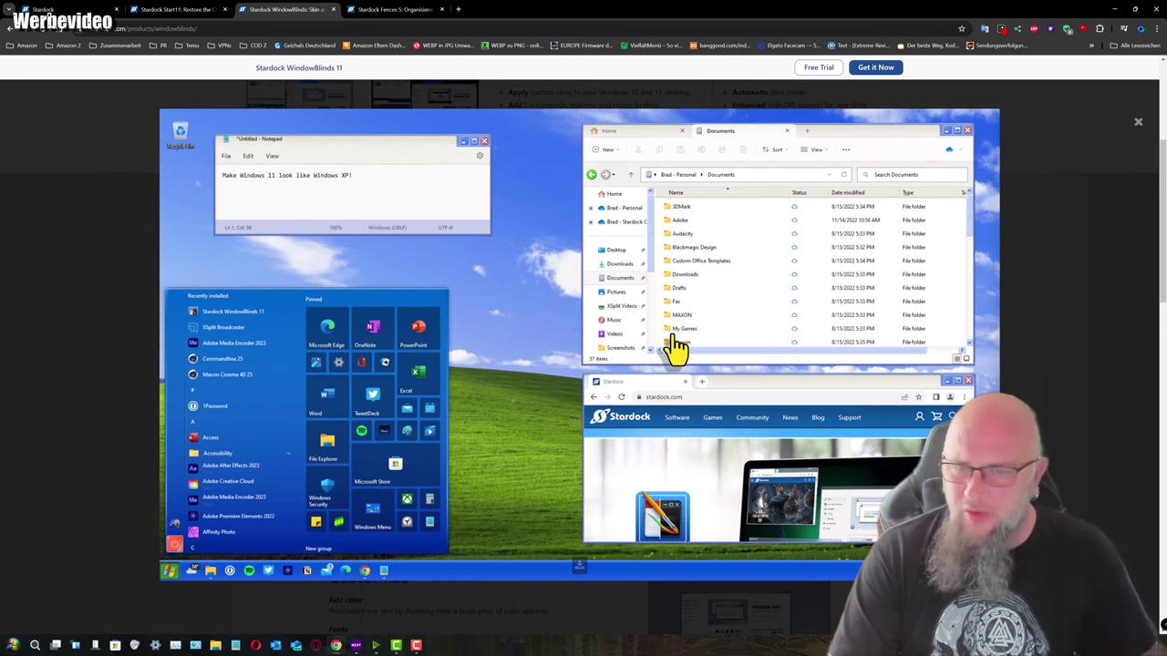
pyautogui.click(1138, 126)
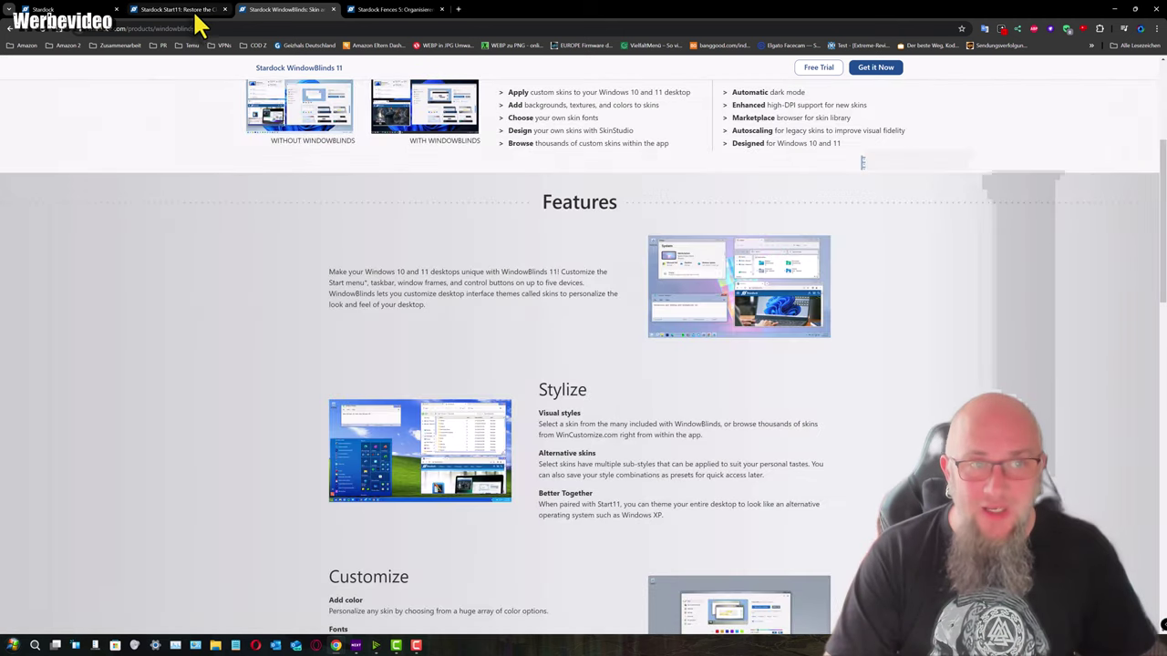
pyautogui.click(1116, 11)
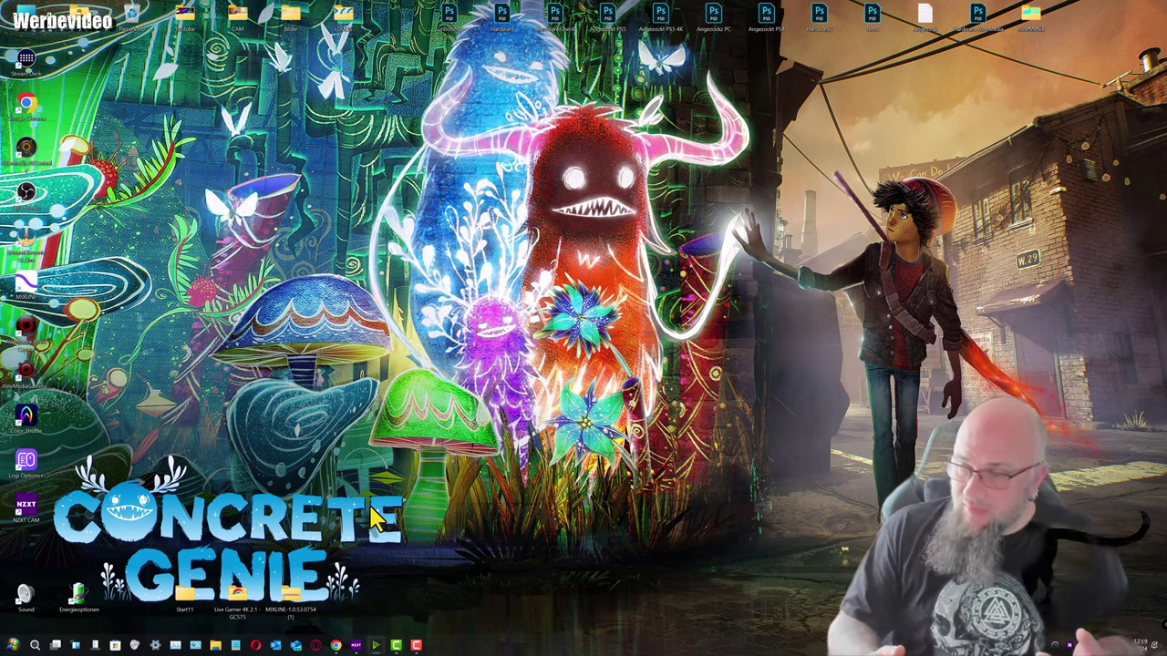
# Launch Erste Schritte from the Start menu and check the menu's documents shortcut, closing the folder window it opens
pyautogui.click(13, 645)
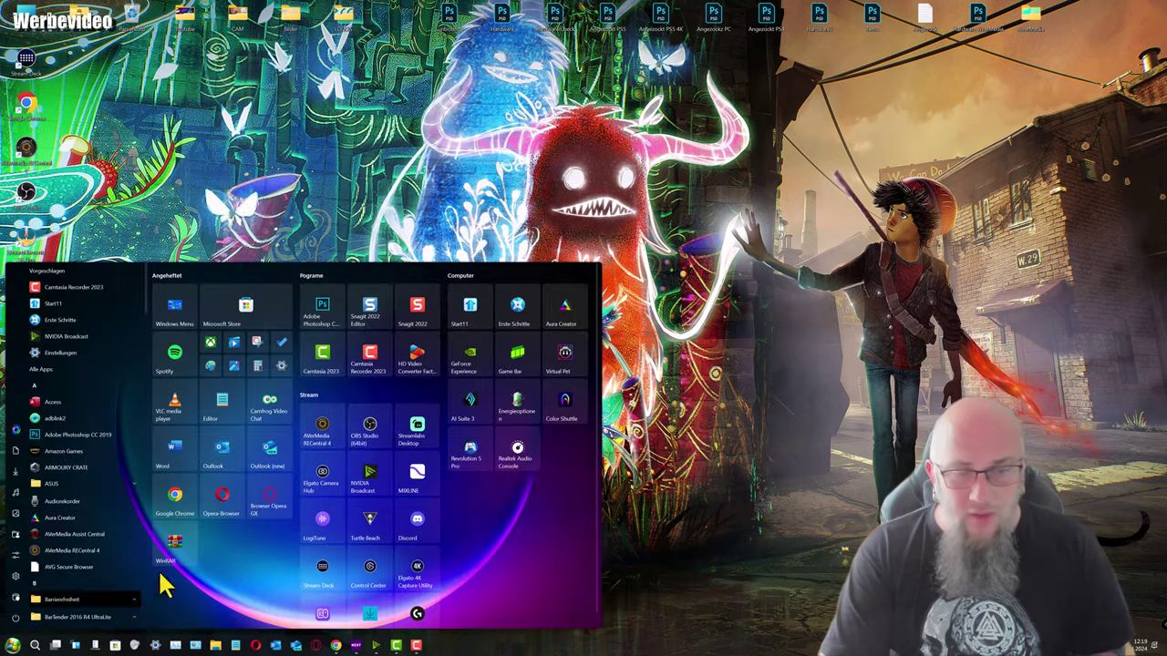
pyautogui.click(519, 311)
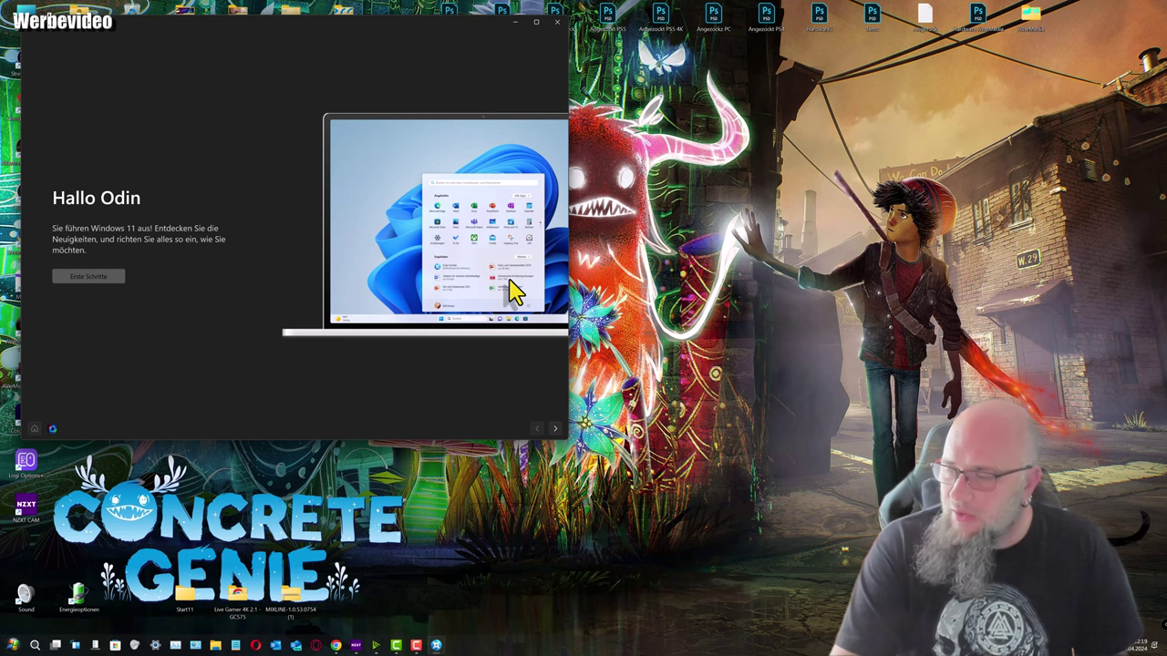
pyautogui.click(13, 645)
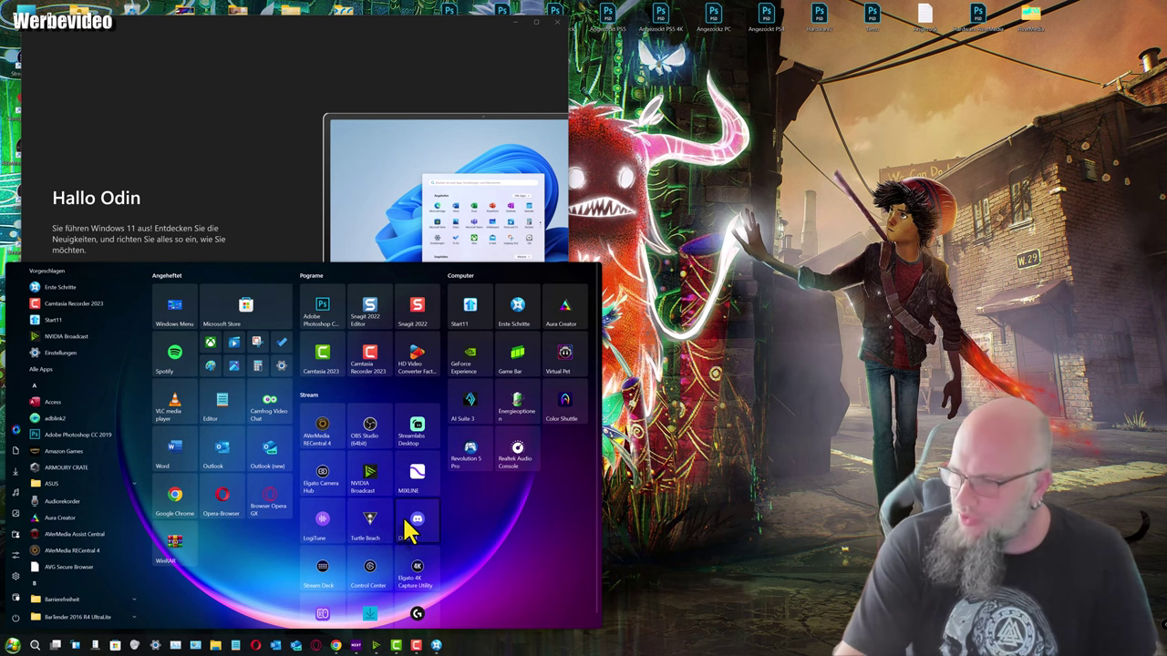
pyautogui.scroll(-1, 333, 551)
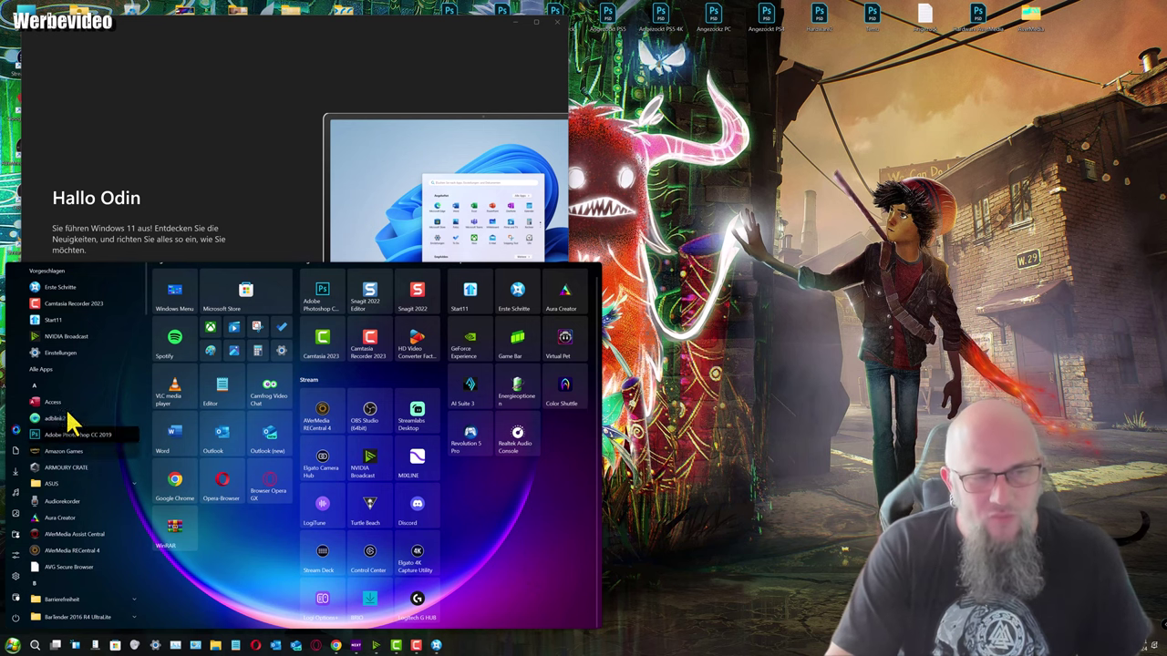
pyautogui.click(16, 453)
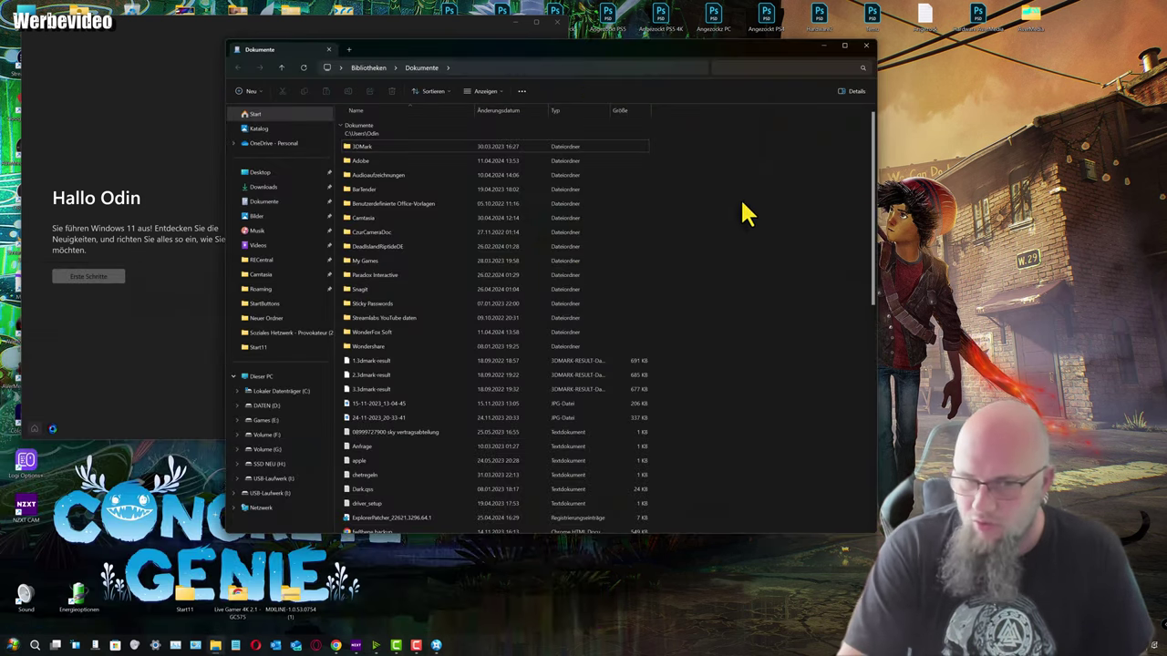
pyautogui.click(866, 47)
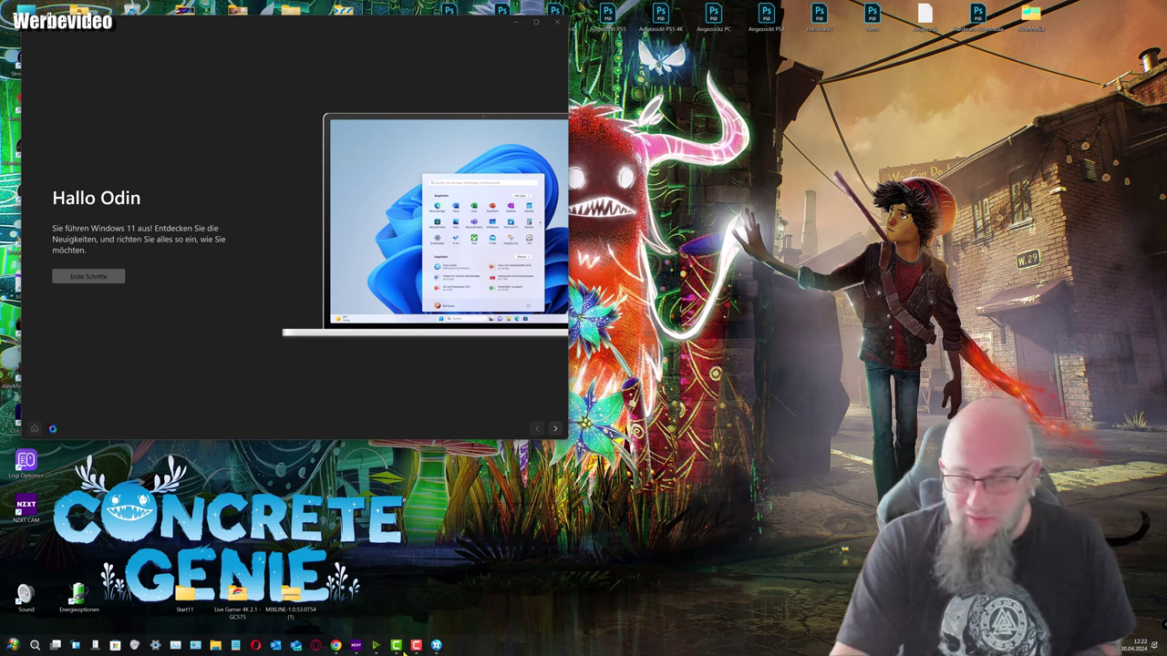
# Turn on Kreativität and Unterhaltung on the Erste Schritte page for customizing the user experience, and continue to the following page
pyautogui.click(556, 432)
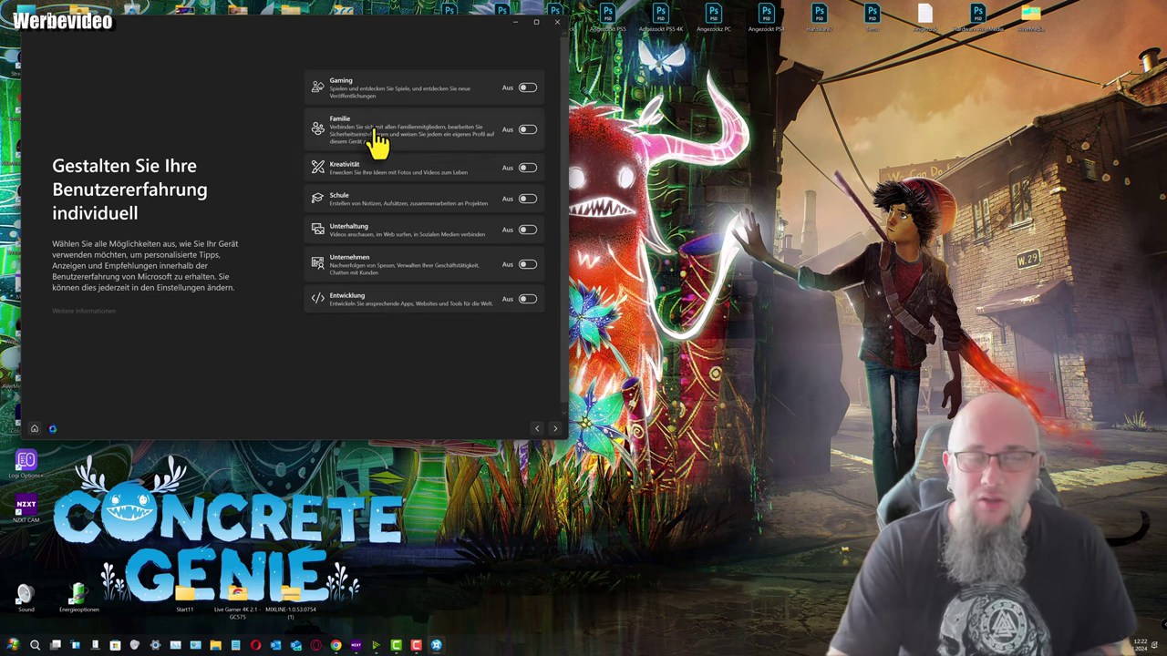
pyautogui.click(527, 170)
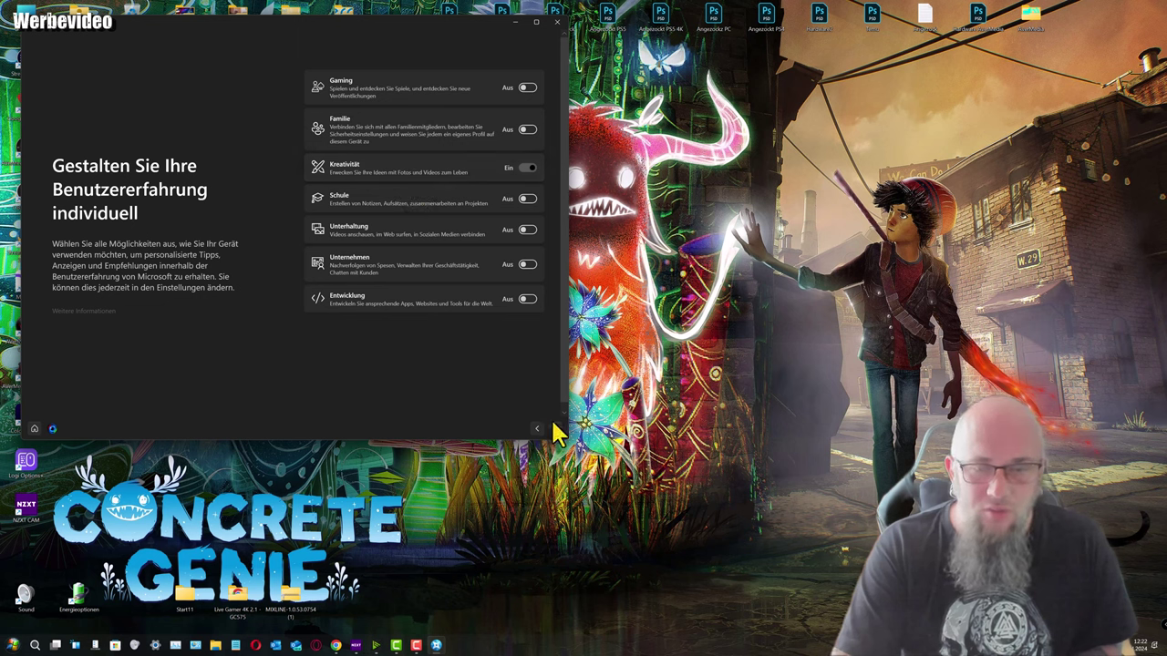
pyautogui.click(527, 232)
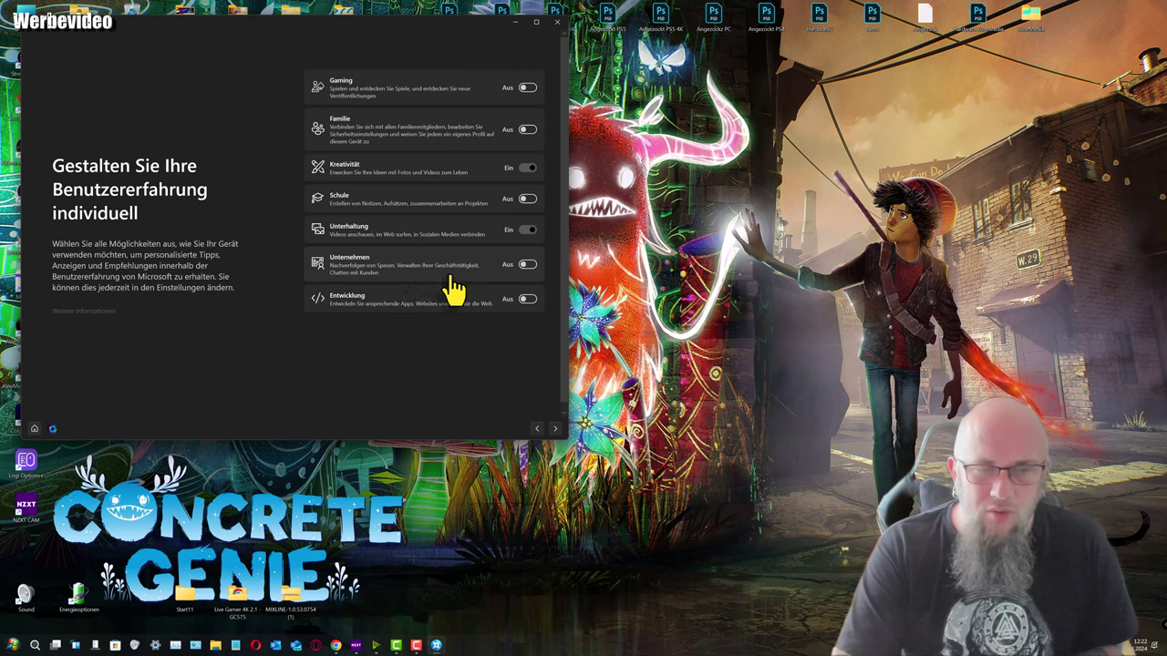
pyautogui.click(556, 432)
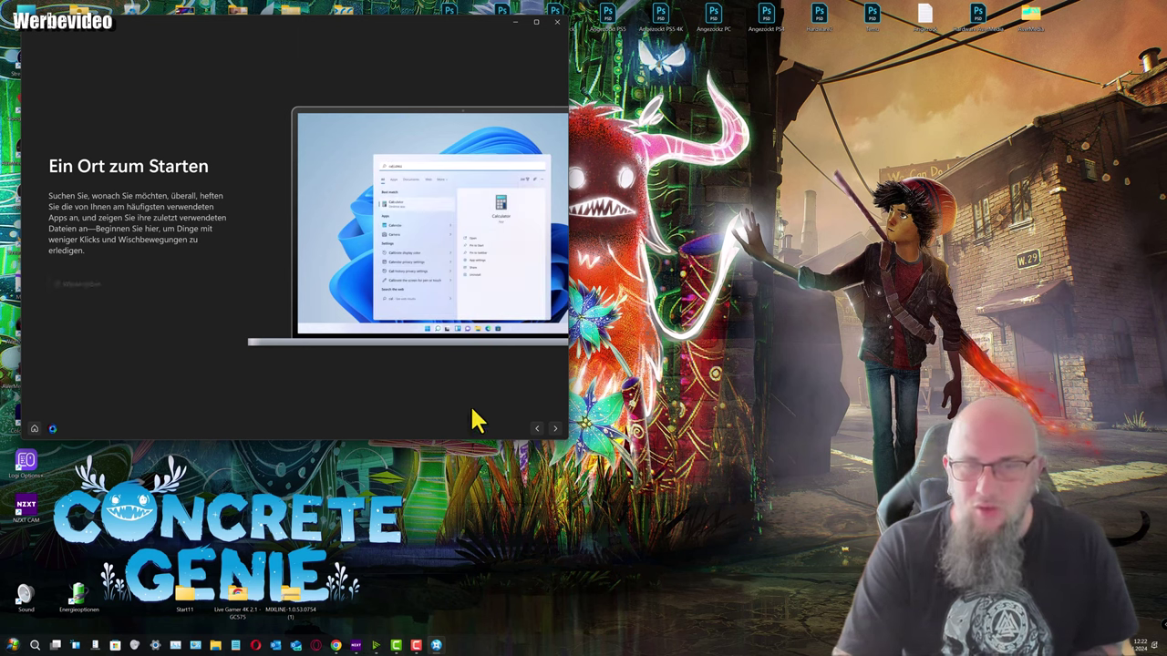
# Go through the remaining Erste Schritte pages, return to its welcome page and close the app
pyautogui.click(555, 429)
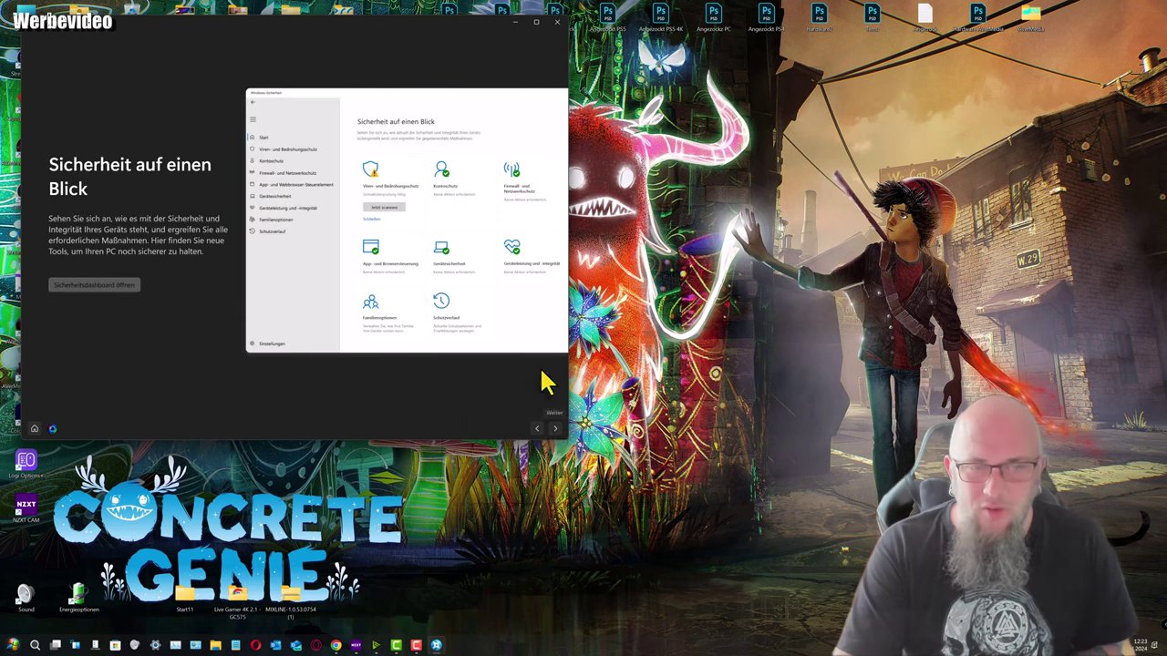
pyautogui.click(555, 429)
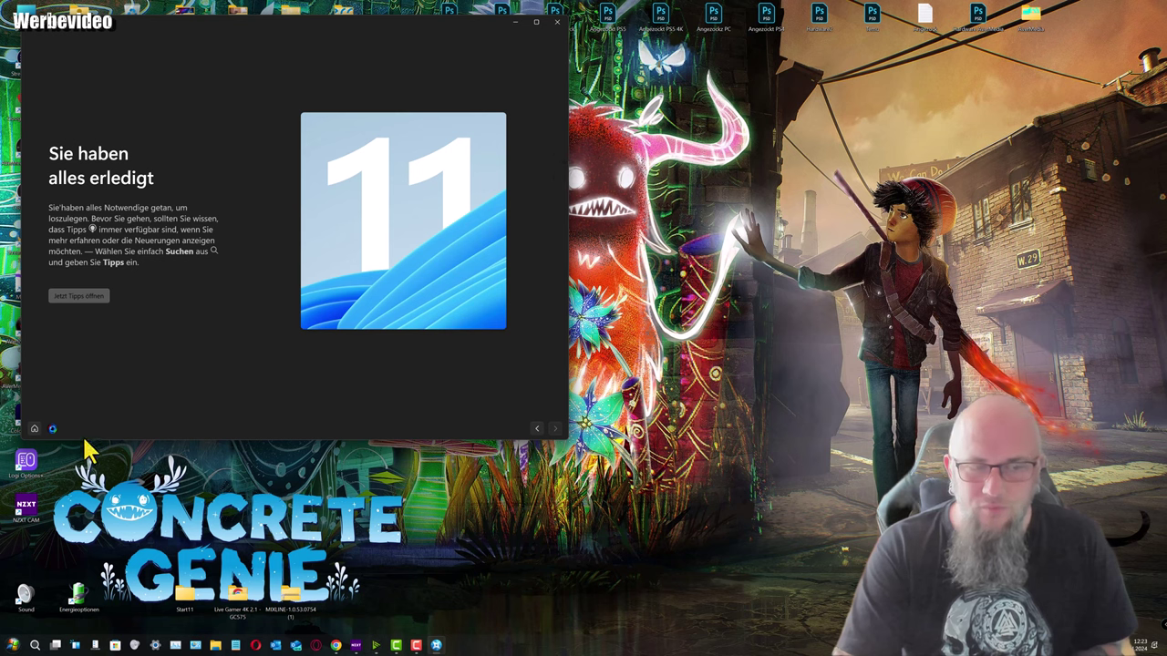
pyautogui.click(33, 429)
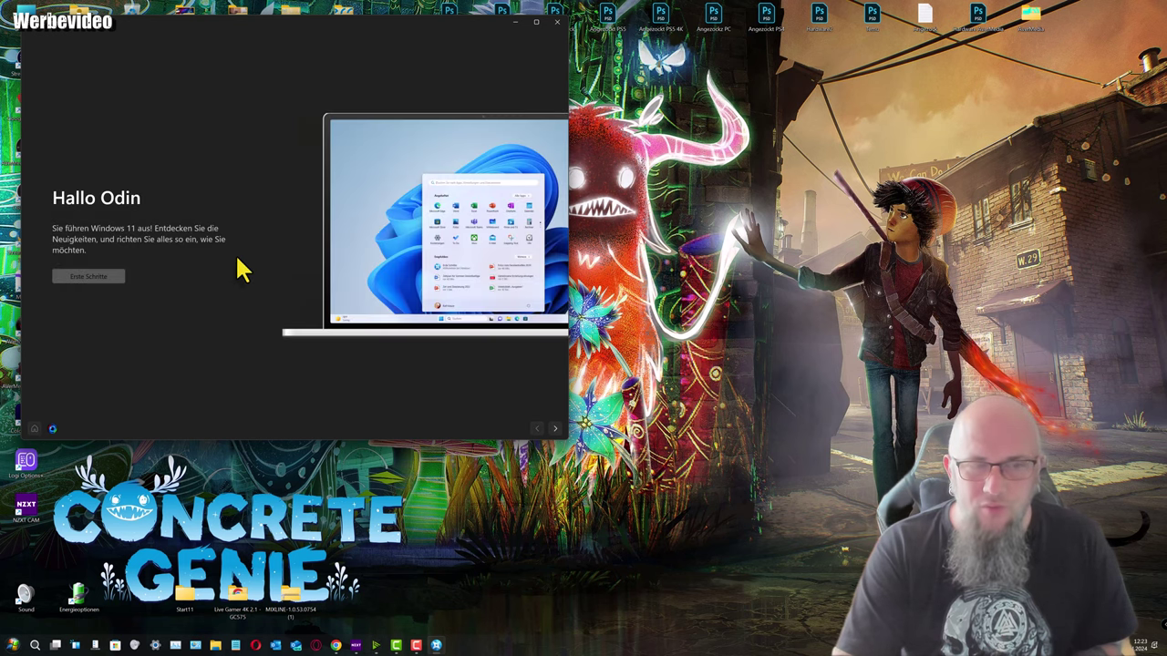
pyautogui.click(556, 22)
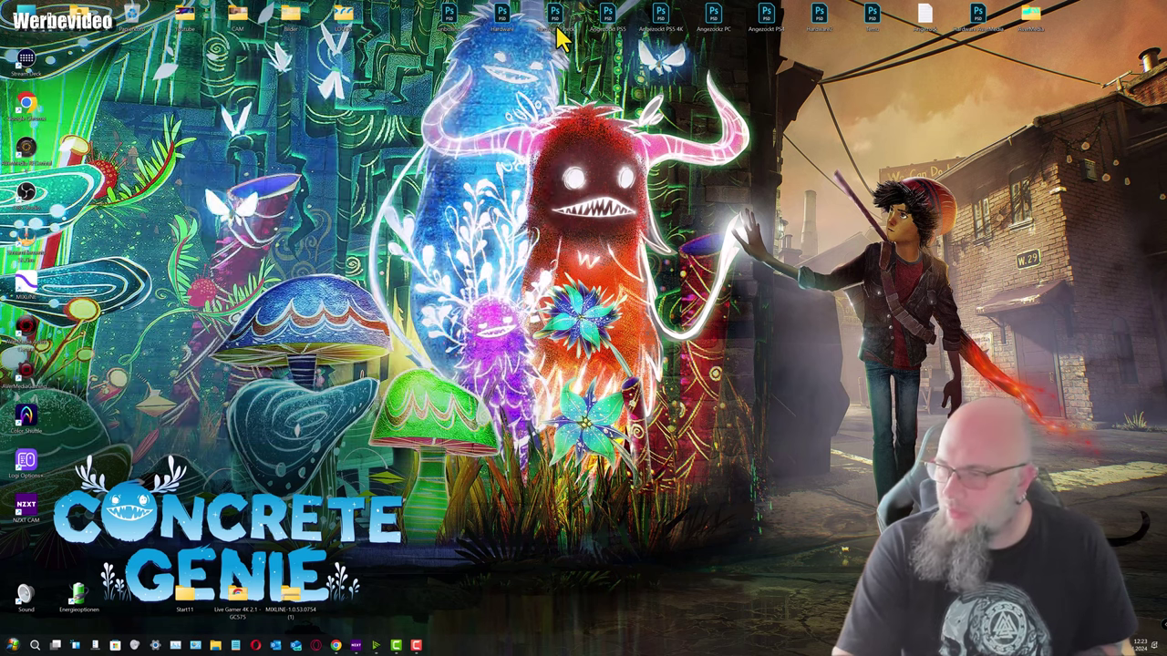
# Open Start11 from the Start menu, move its window to the desktop's upper-left corner and enlarge it
pyautogui.click(13, 646)
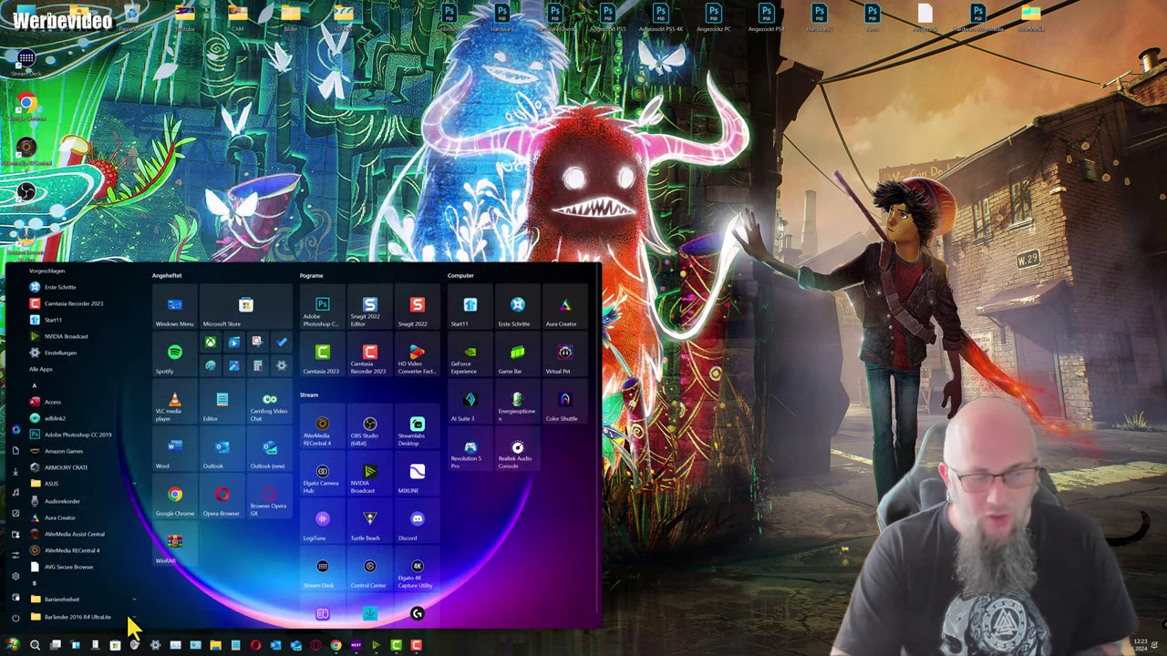
pyautogui.click(476, 318)
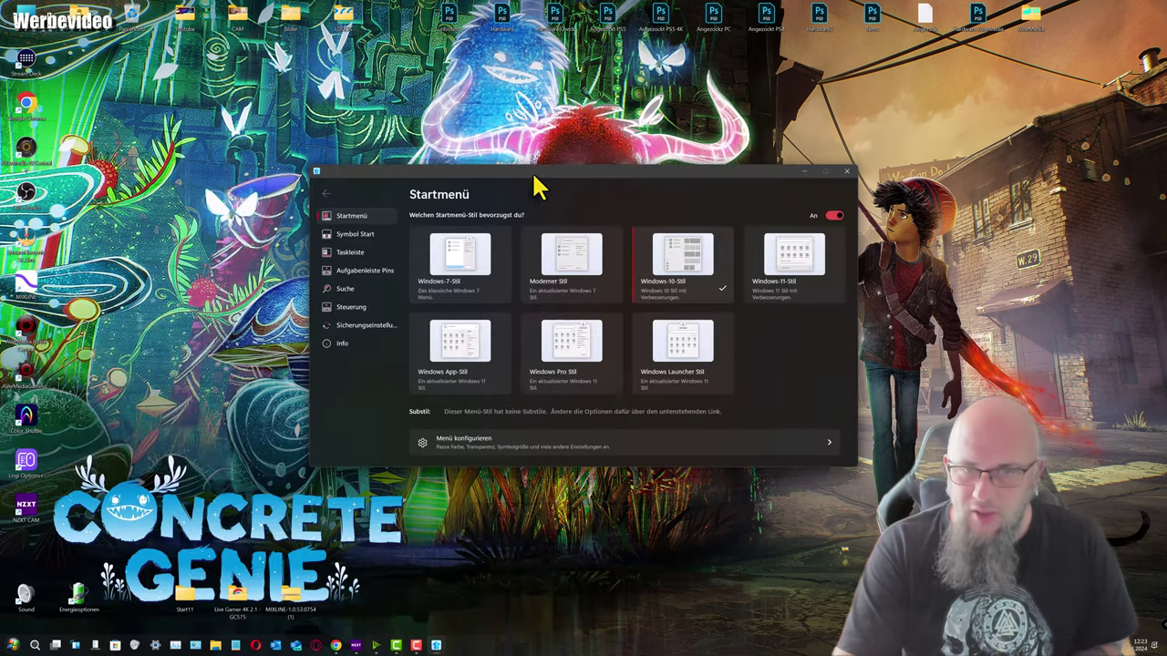
pyautogui.moveTo(538, 187); pyautogui.dragTo(234, 28)
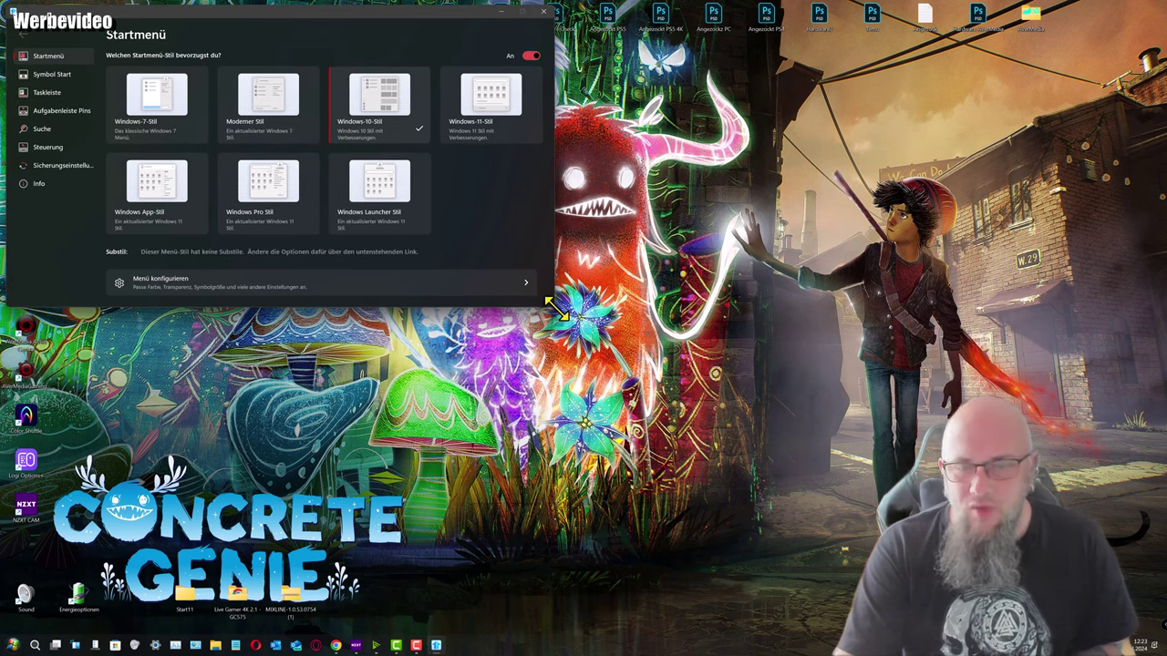
pyautogui.moveTo(553, 306); pyautogui.dragTo(753, 523)
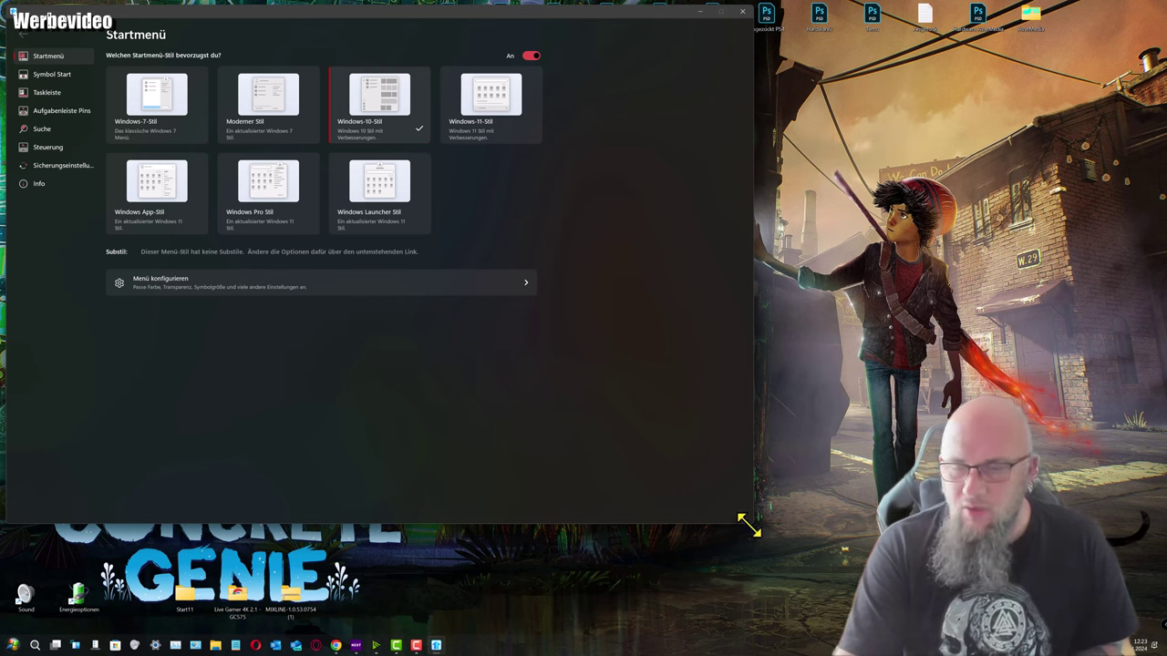
# View the Symbol Start settings, return to the Startmenü page and shrink the Start11 window
pyautogui.click(56, 79)
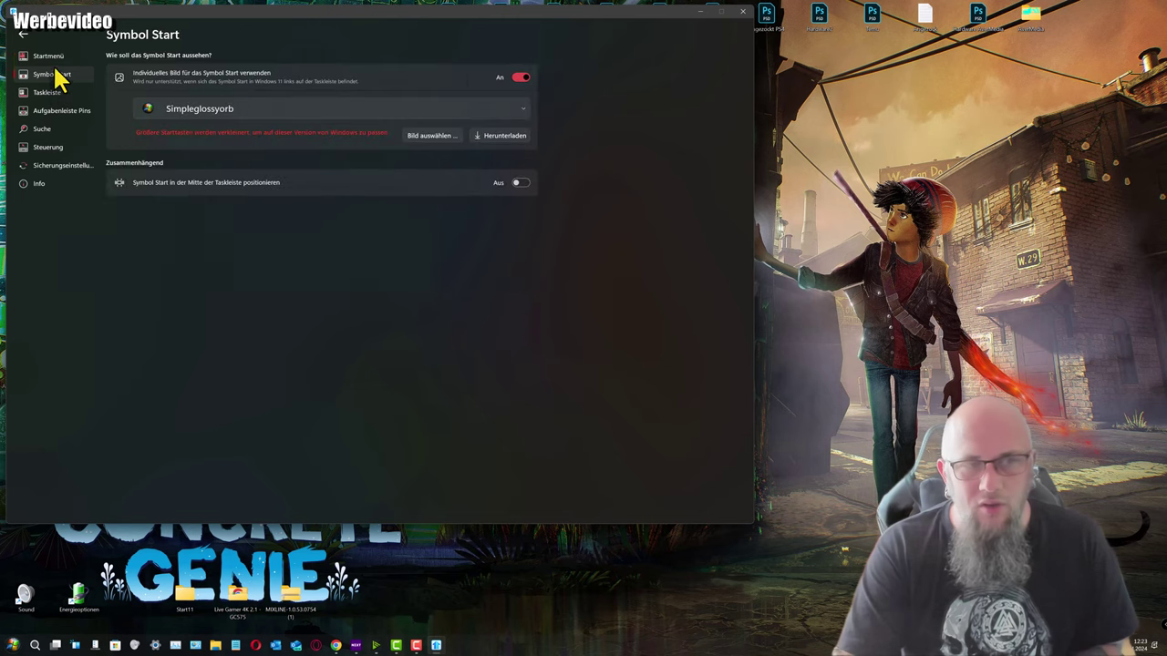
pyautogui.click(48, 57)
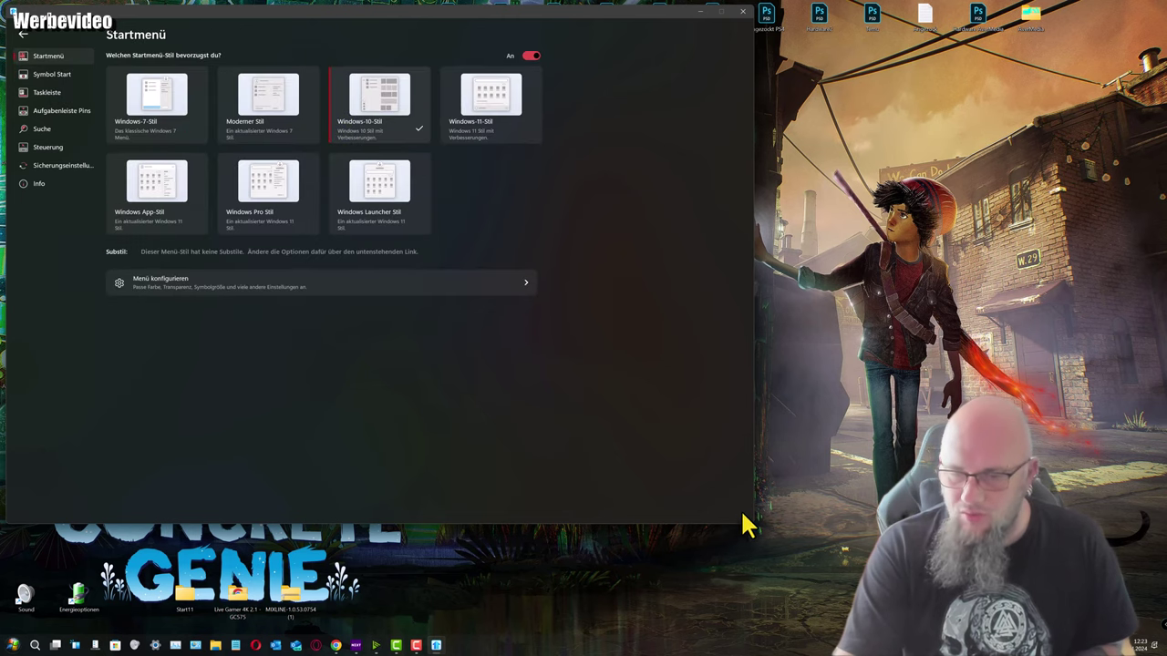
pyautogui.moveTo(753, 526); pyautogui.dragTo(594, 373)
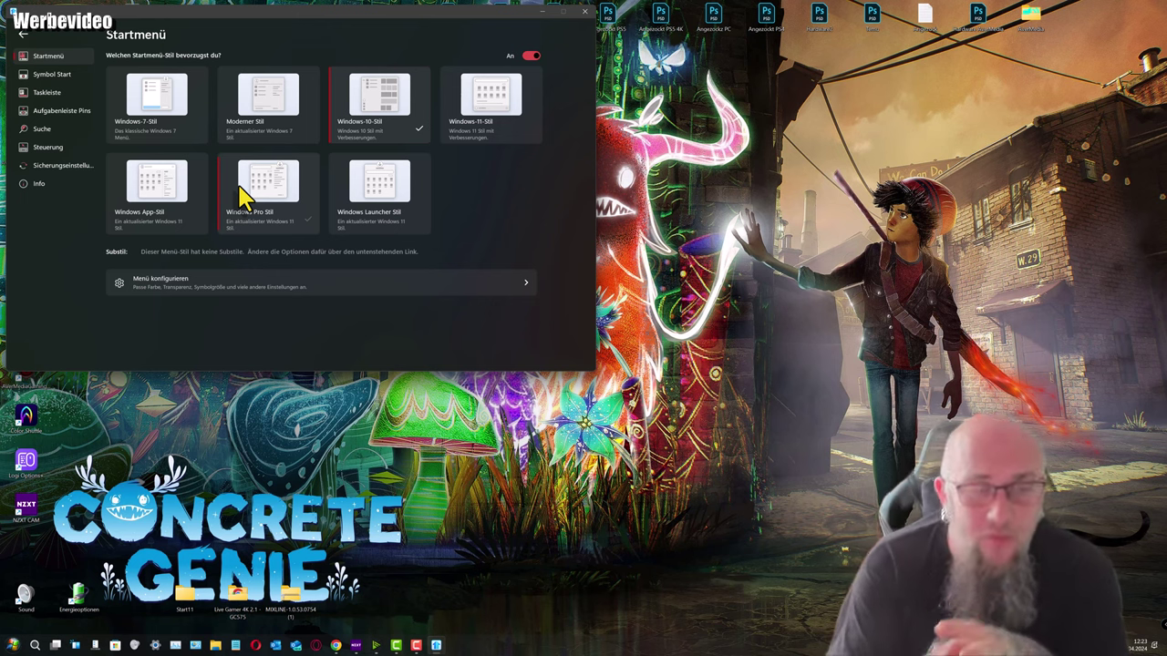
# Examine the Start menu in its active Windows-10-Stil against the other Start menu styles offered in Start11
pyautogui.click(159, 146)
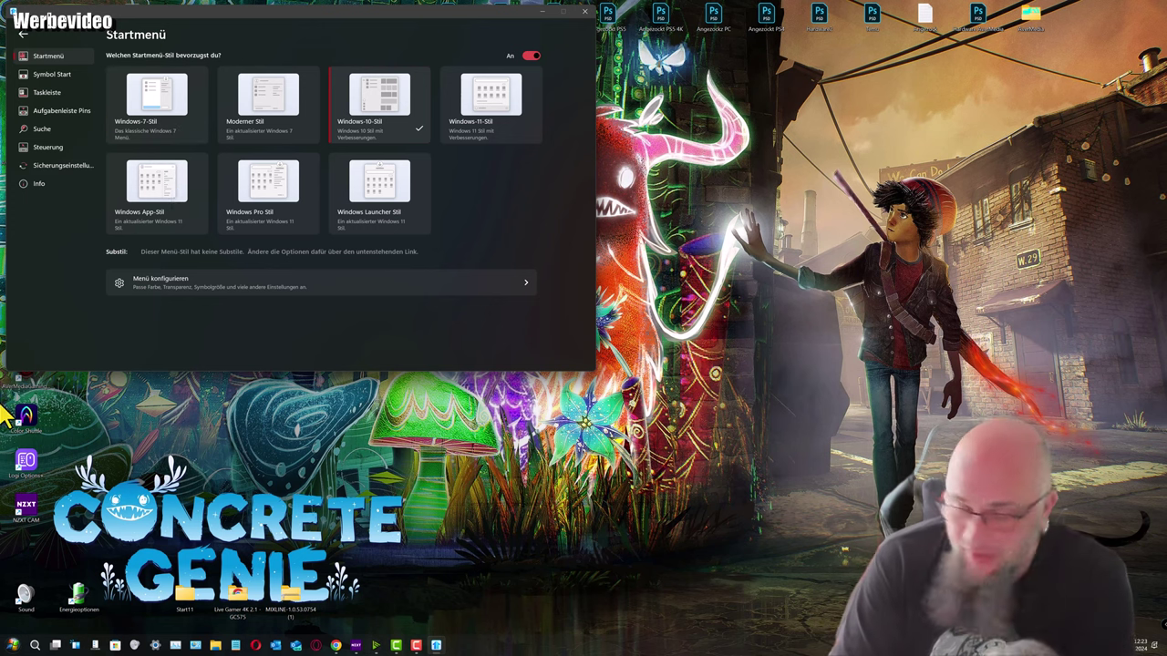
pyautogui.click(13, 646)
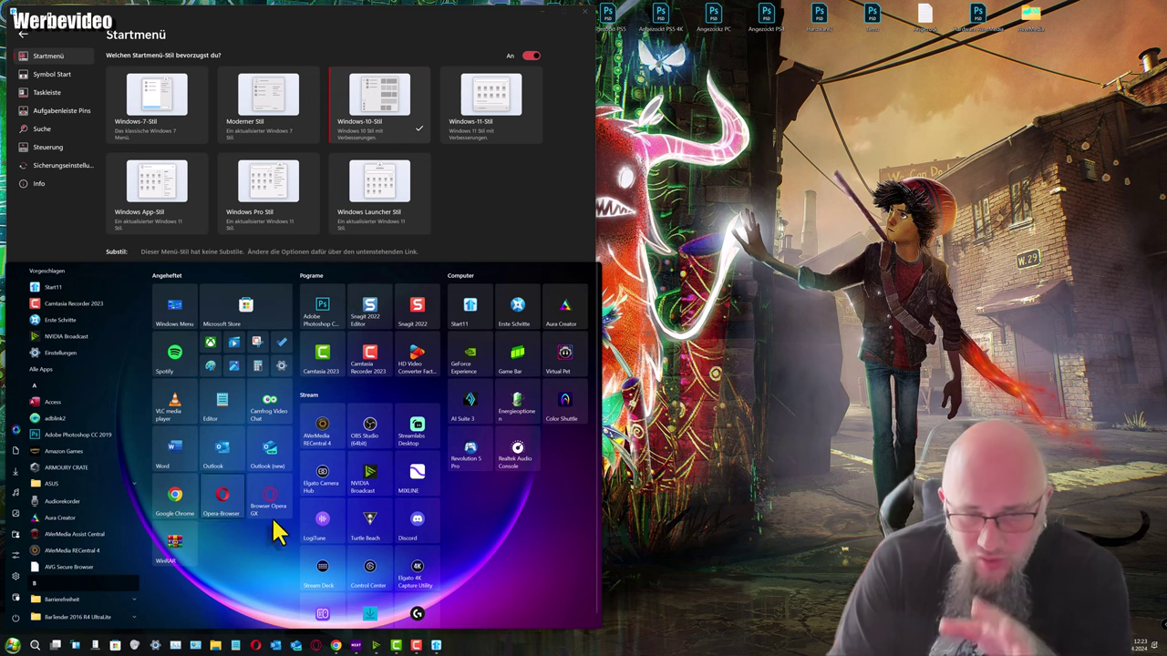
pyautogui.click(521, 203)
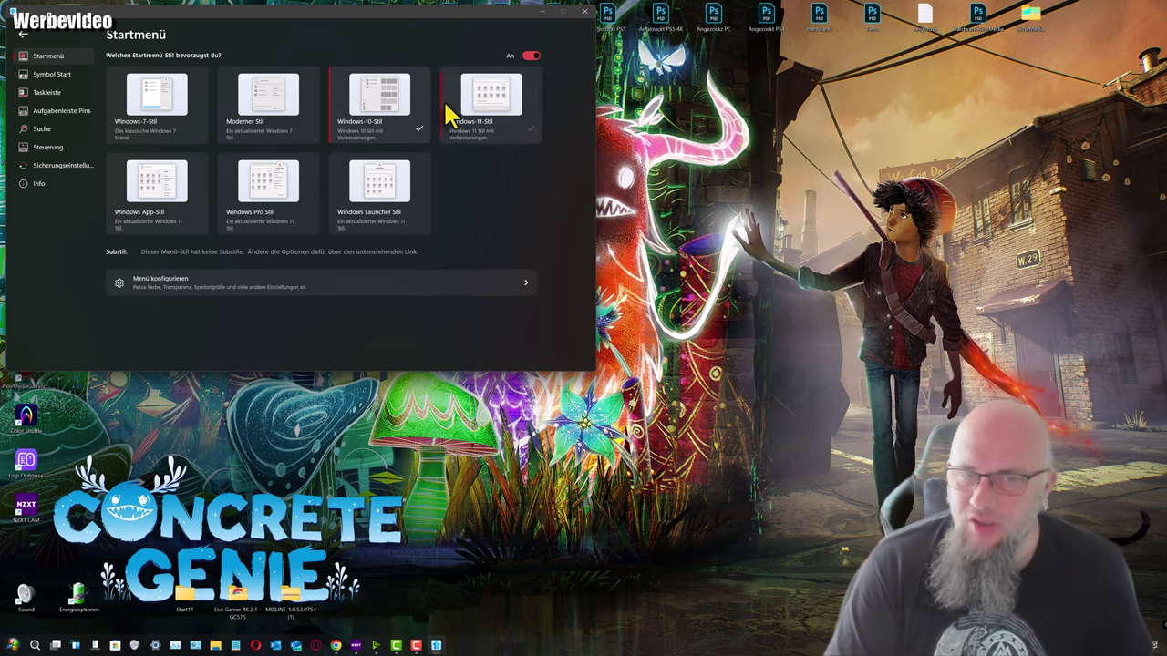
pyautogui.click(13, 645)
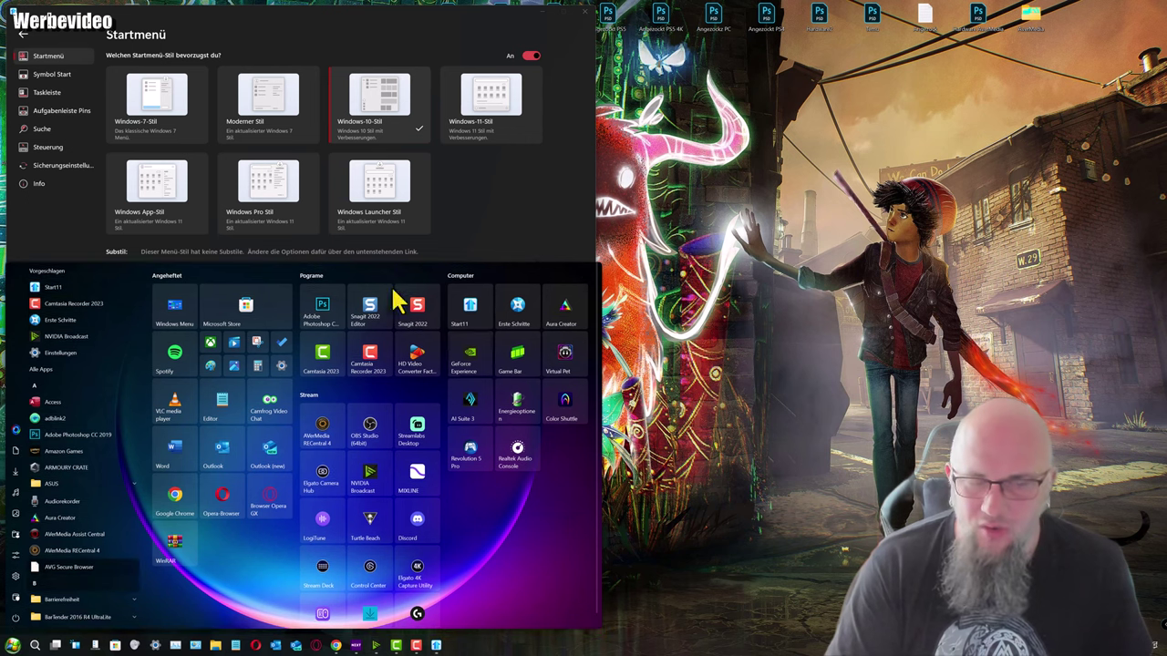
pyautogui.click(539, 244)
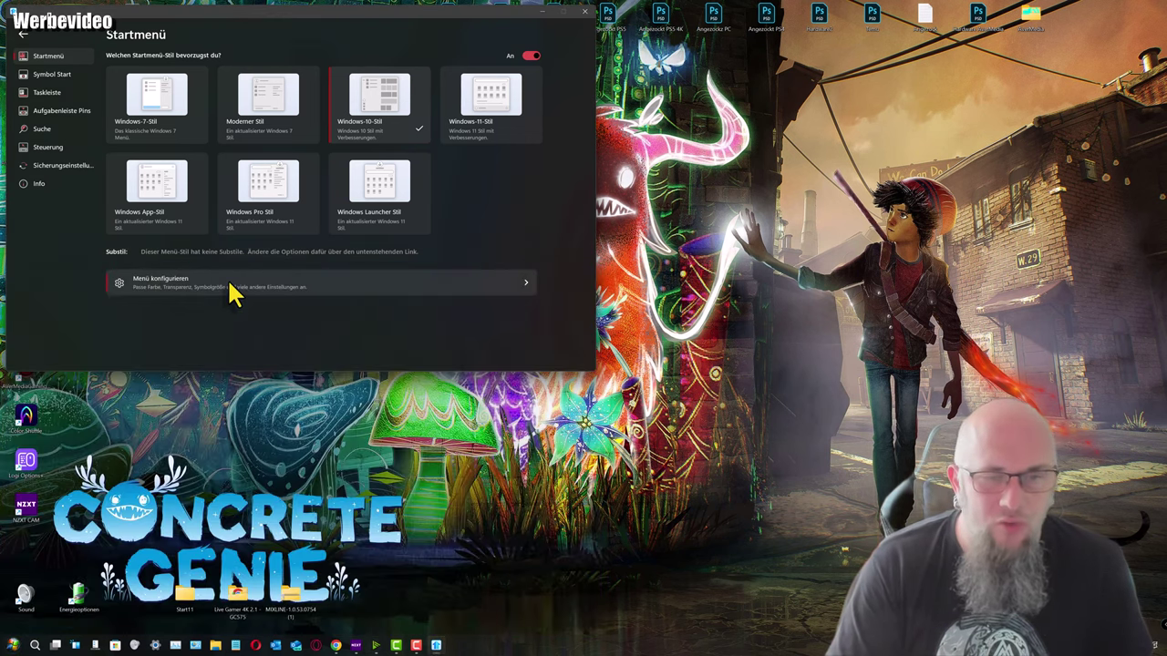
# Open the Start menu configuration and check the Dokumente shortcut in the actual Start menu, closing its folder window
pyautogui.click(232, 290)
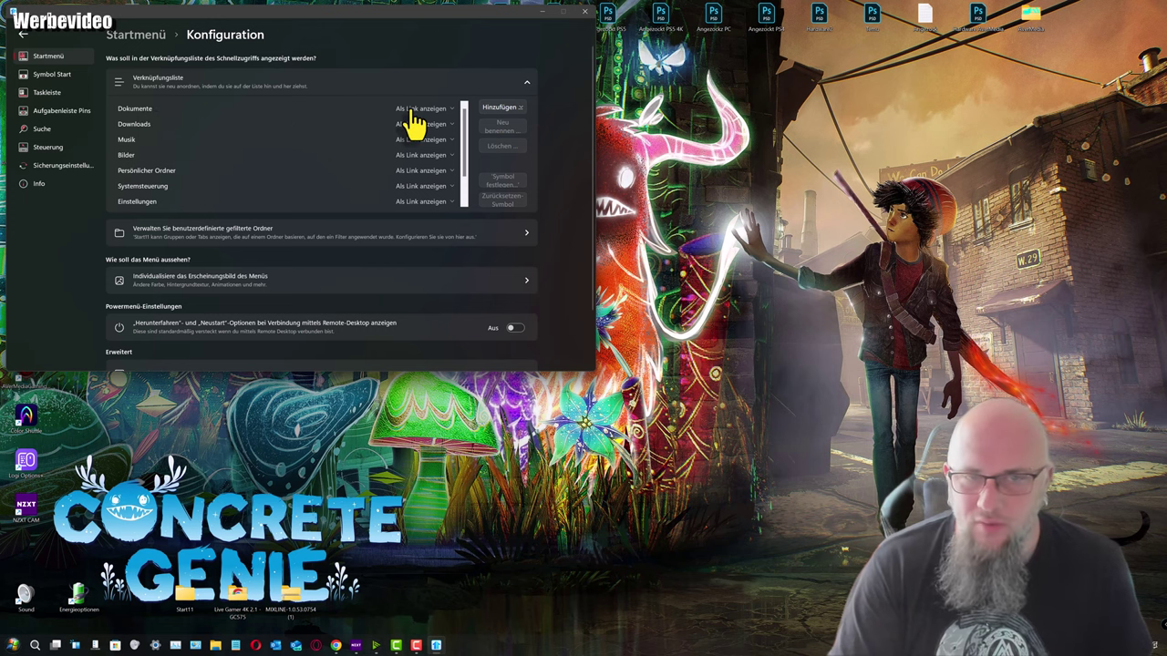
pyautogui.click(13, 646)
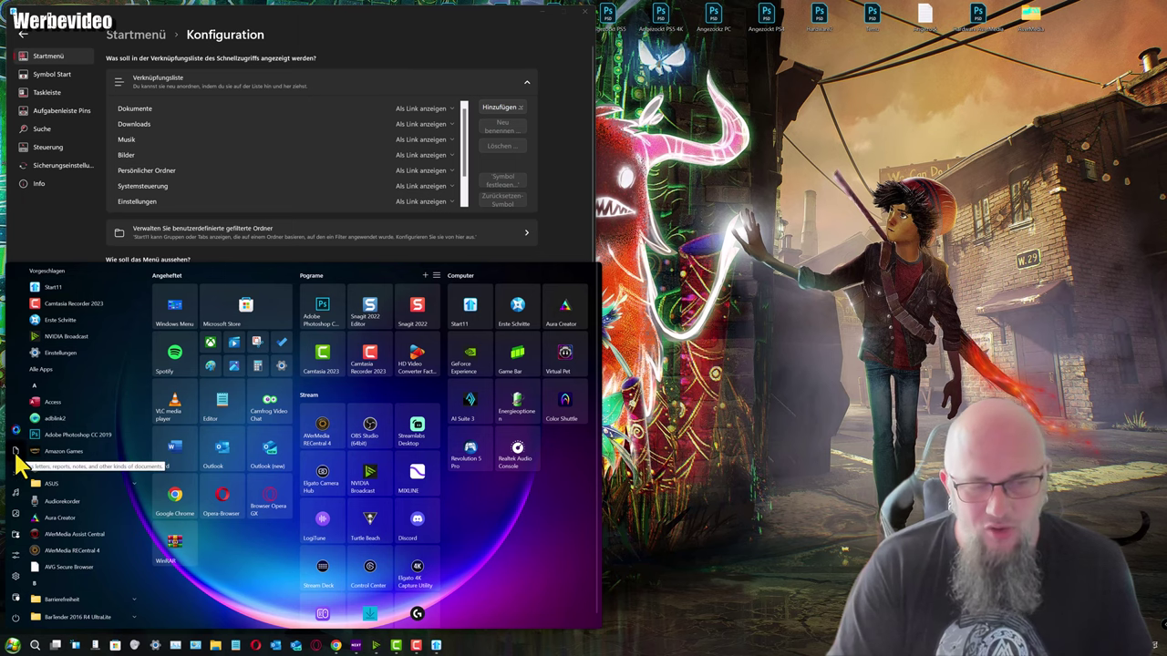
pyautogui.click(16, 453)
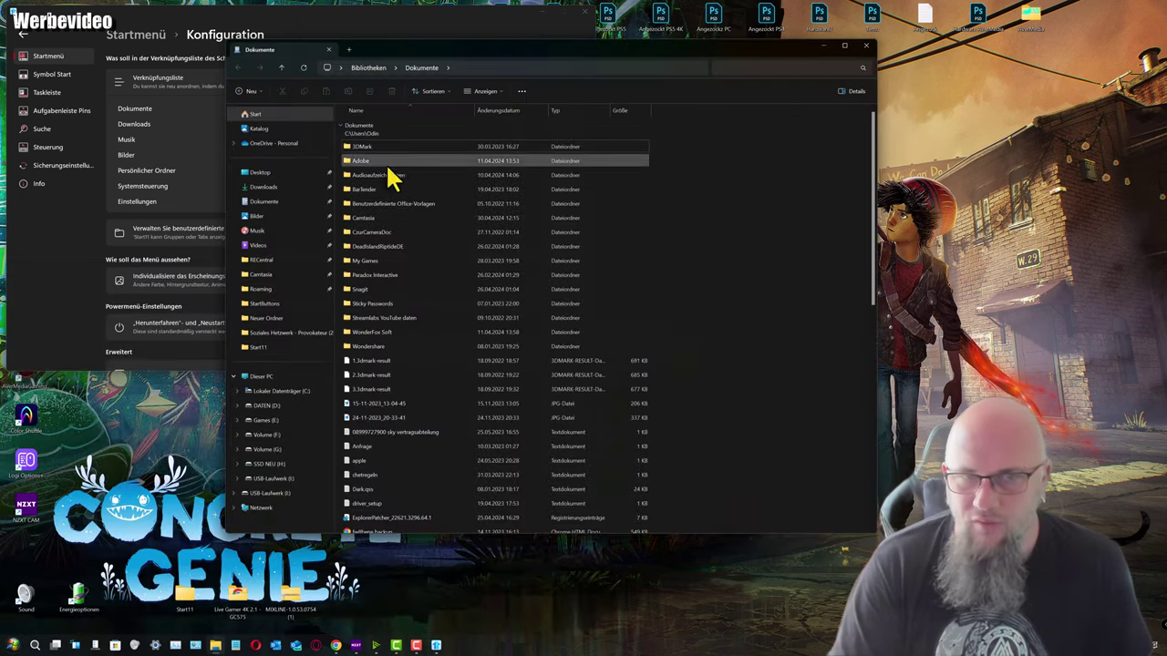
pyautogui.click(864, 47)
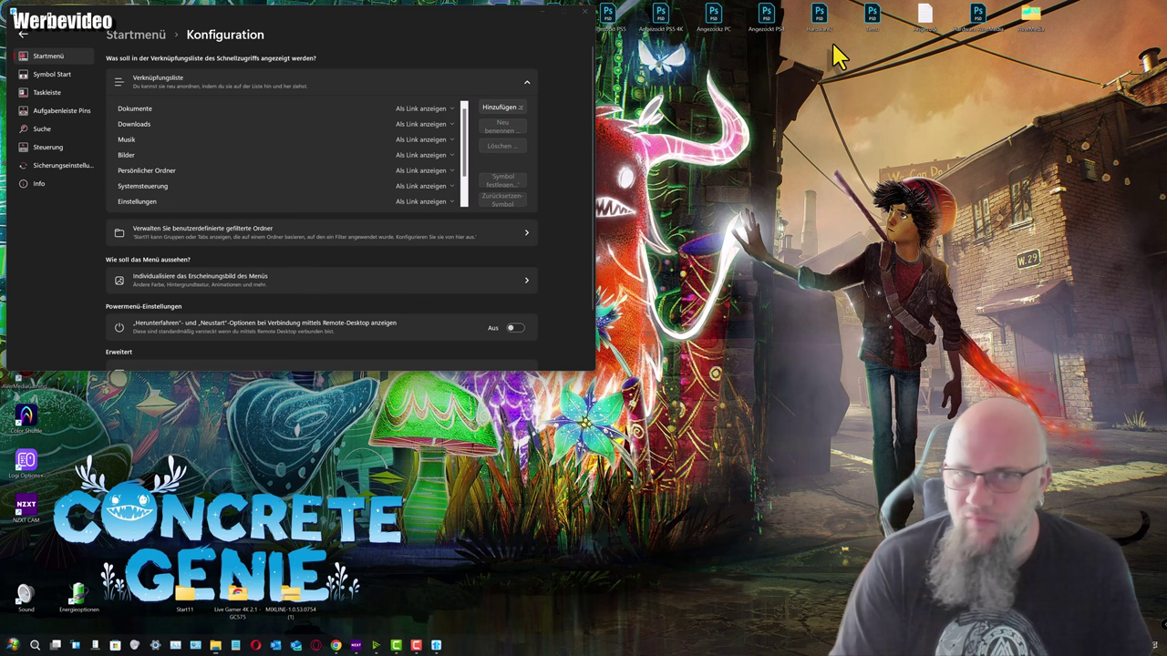
# Set the Dokumente shortcut to "Als Menü anzeigen" and open it in the actual Start menu to view its contents
pyautogui.click(445, 109)
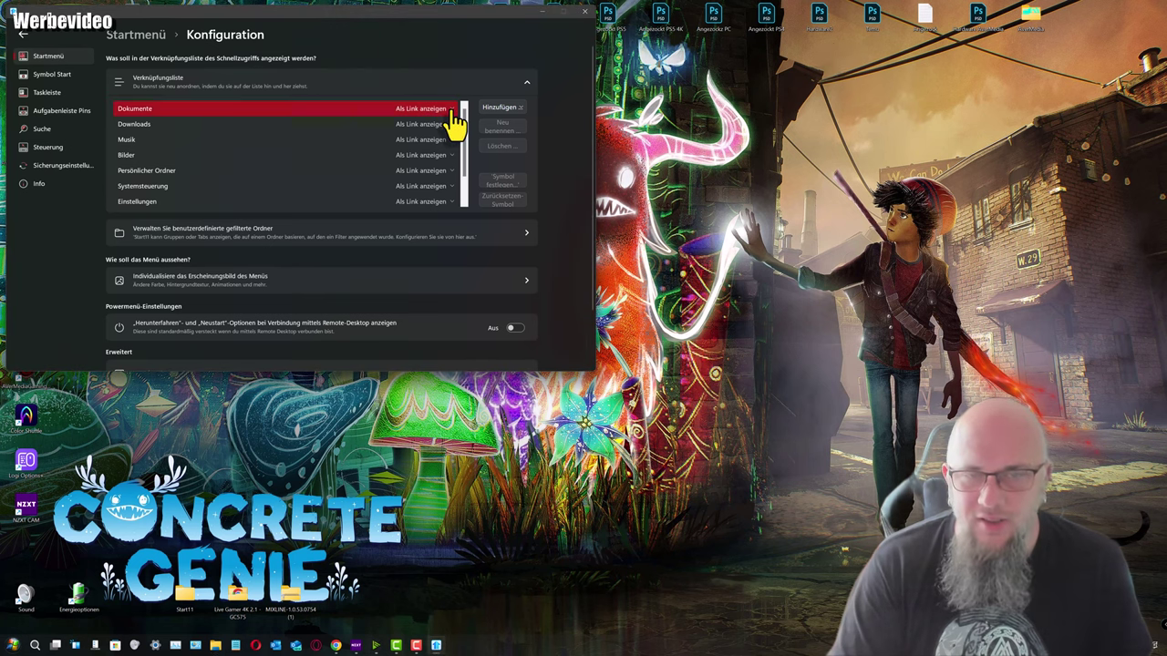
pyautogui.click(449, 110)
pyautogui.click(415, 134)
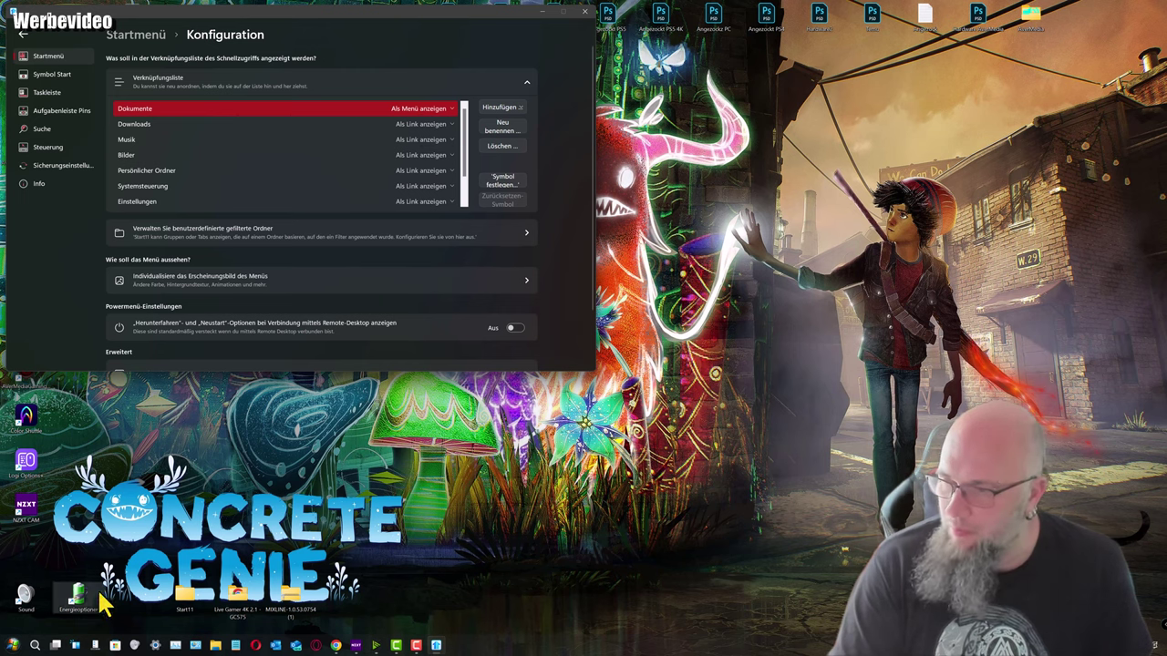
pyautogui.click(13, 645)
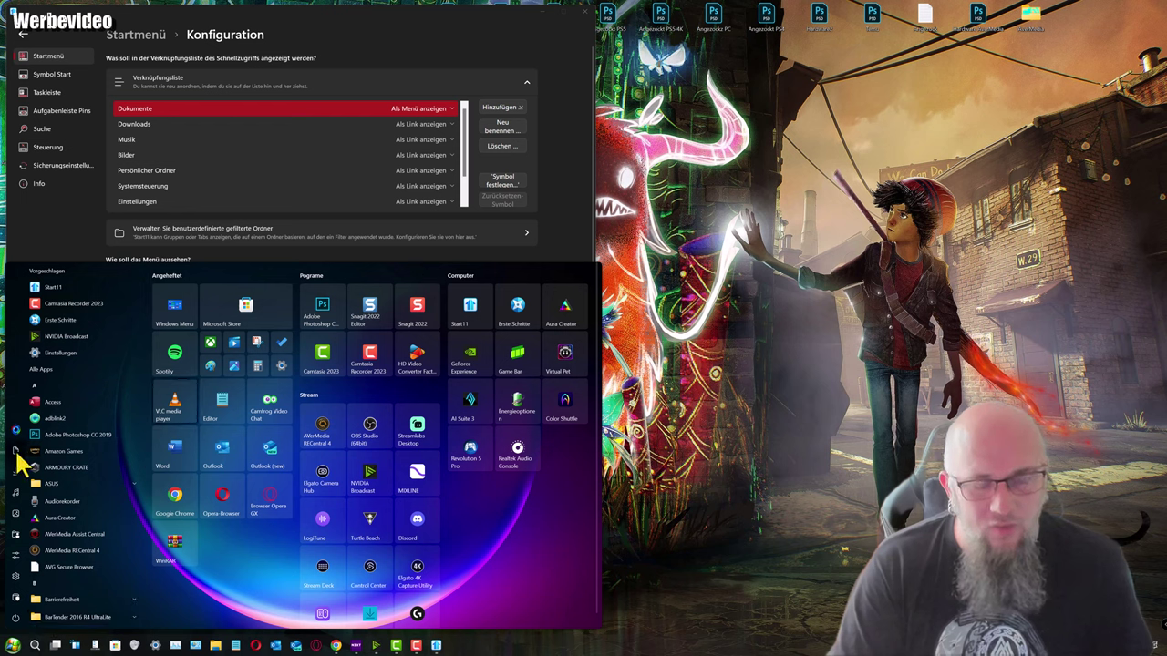
pyautogui.click(15, 453)
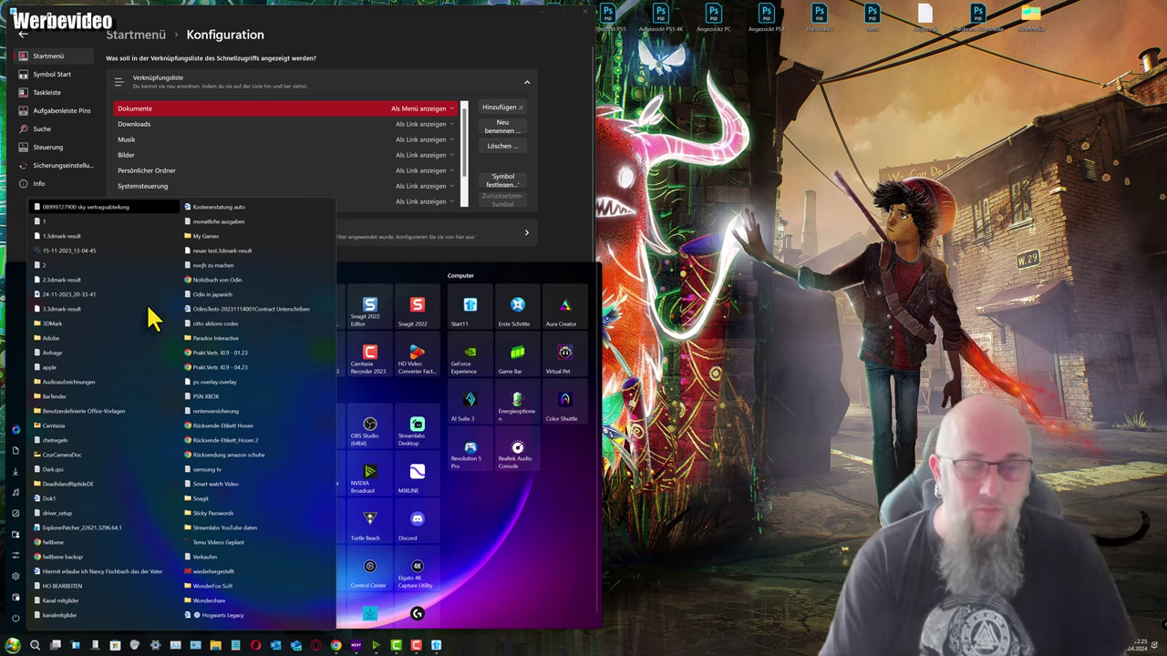
# Close the Start menu and set the Dokumente shortcut back to "Als Link anzeigen"
pyautogui.click(432, 115)
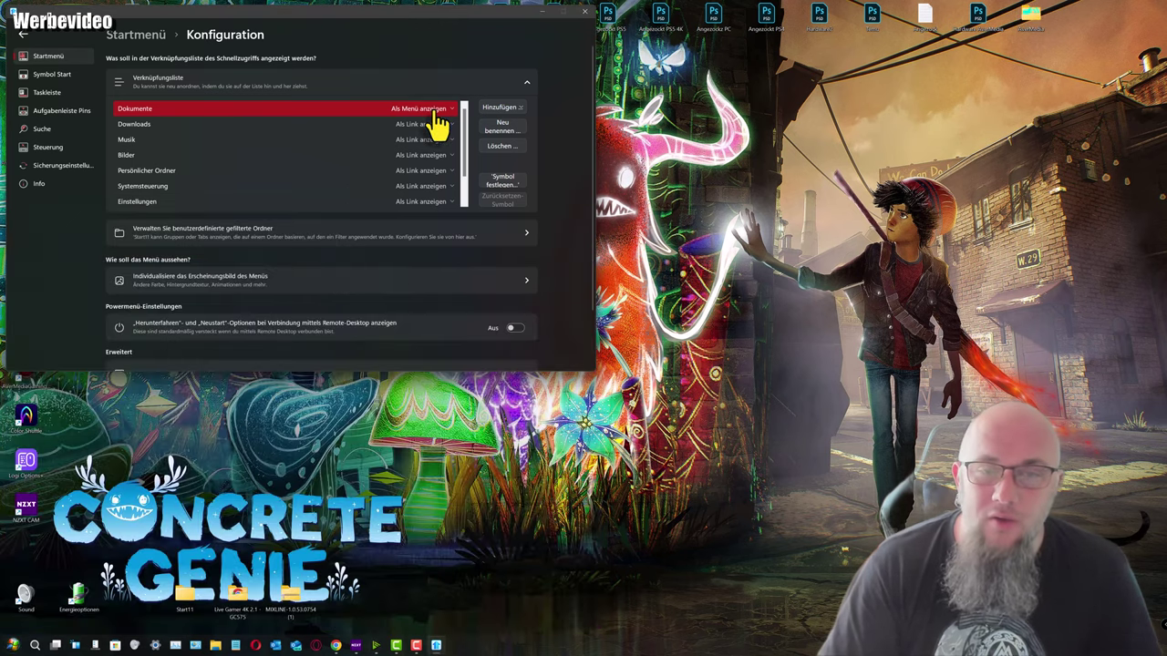
pyautogui.click(435, 116)
pyautogui.click(428, 142)
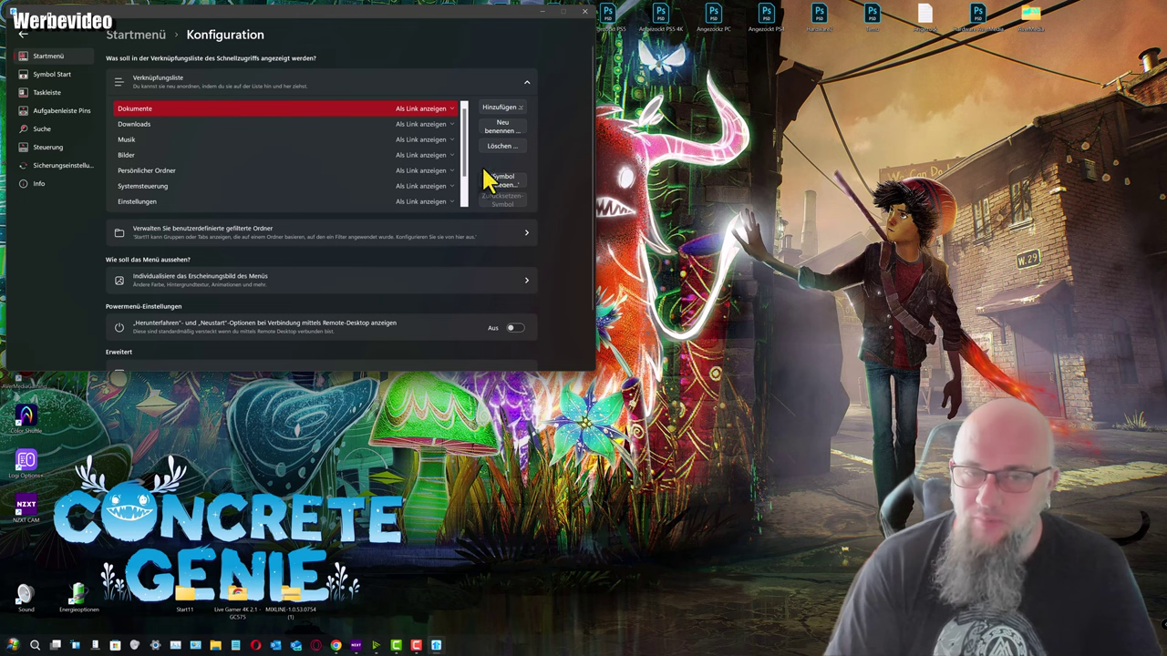
# View the settings for custom filtered folders, bring up the naming prompt for a new one and cancel it
pyautogui.scroll(-1, 368, 209)
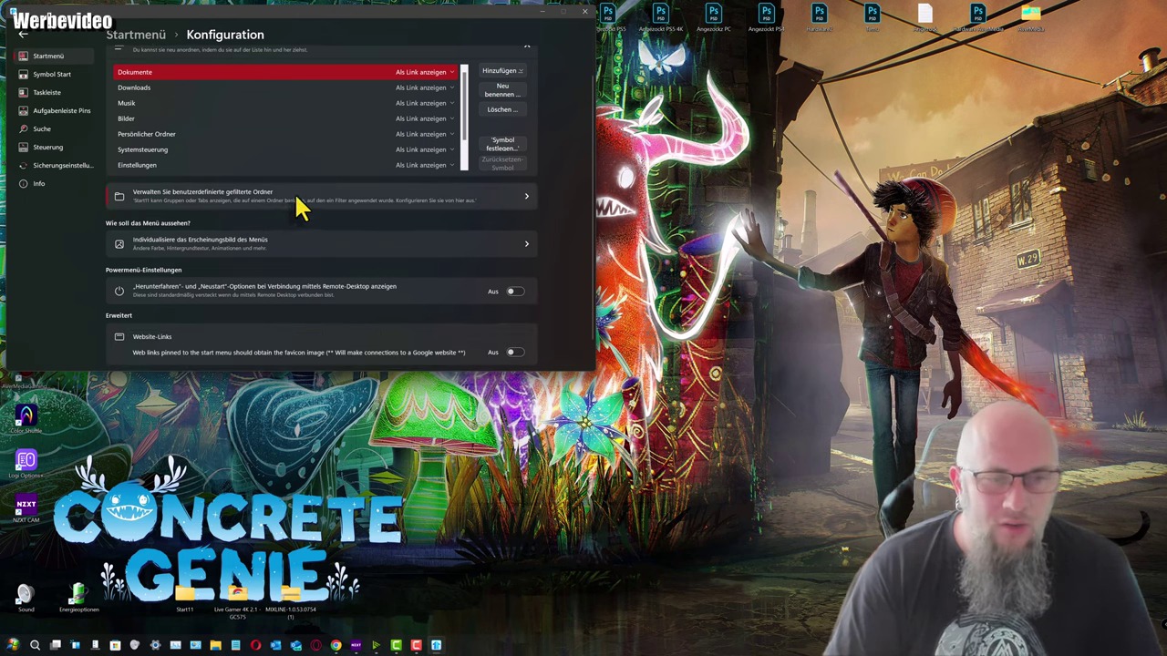
pyautogui.click(279, 208)
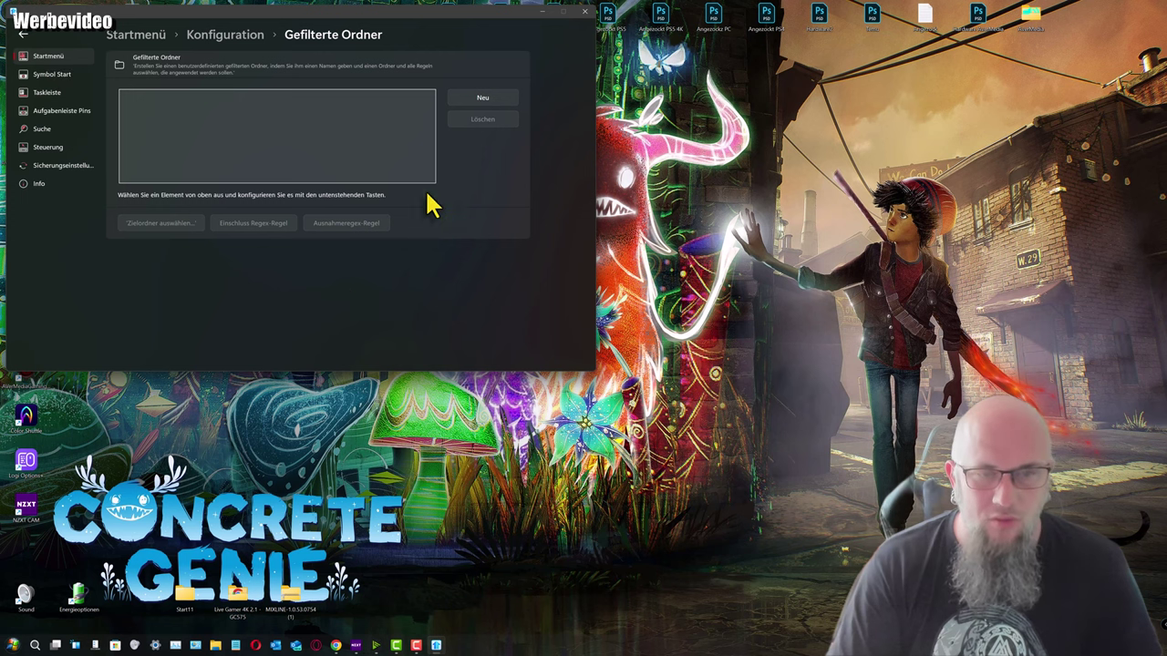
pyautogui.click(483, 100)
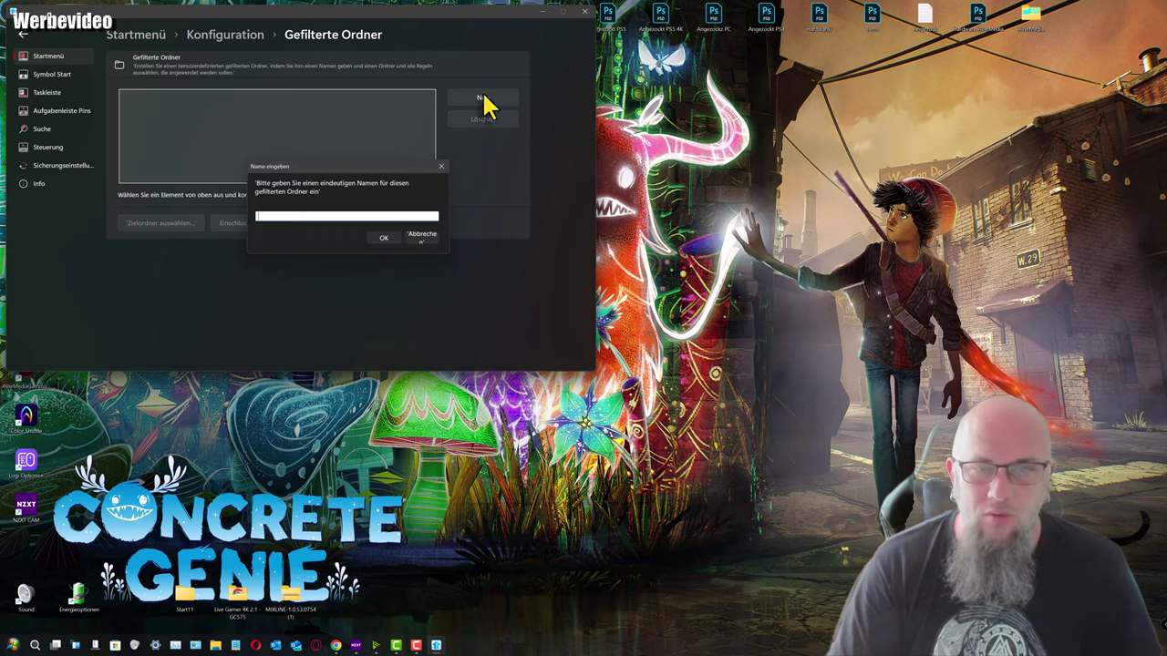
pyautogui.click(442, 168)
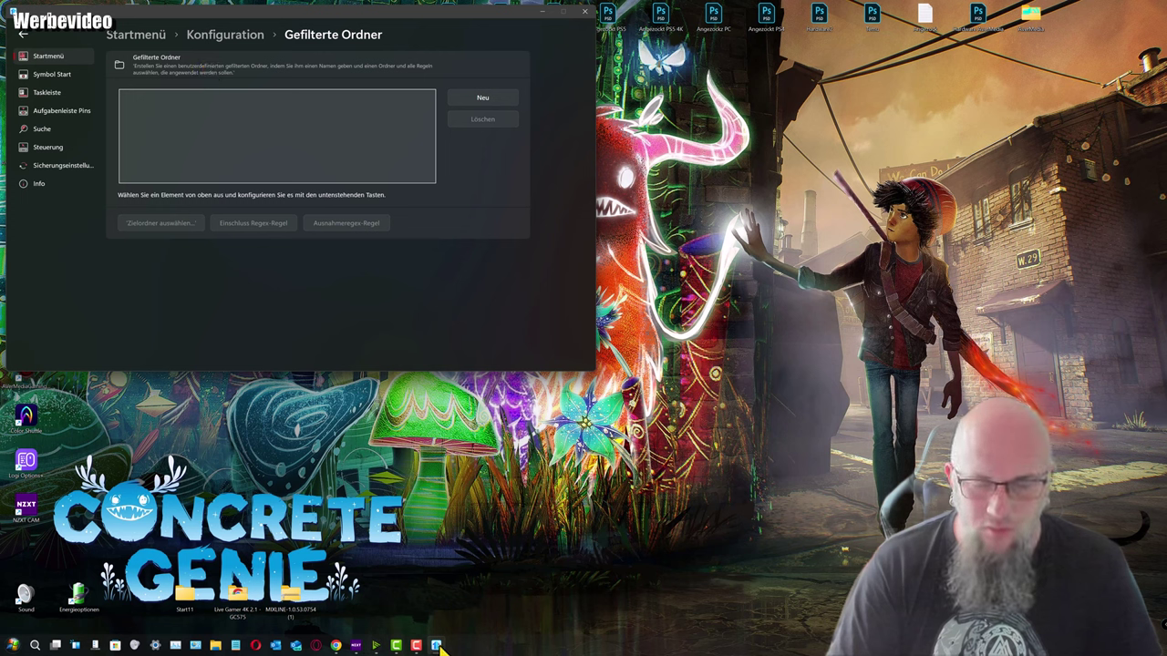
# Close the Start11 window showing Gefilterte Ordner and enlarge the reopened Konfiguration window until Erweiterte Einstellungen fits
pyautogui.moveTo(437, 645)
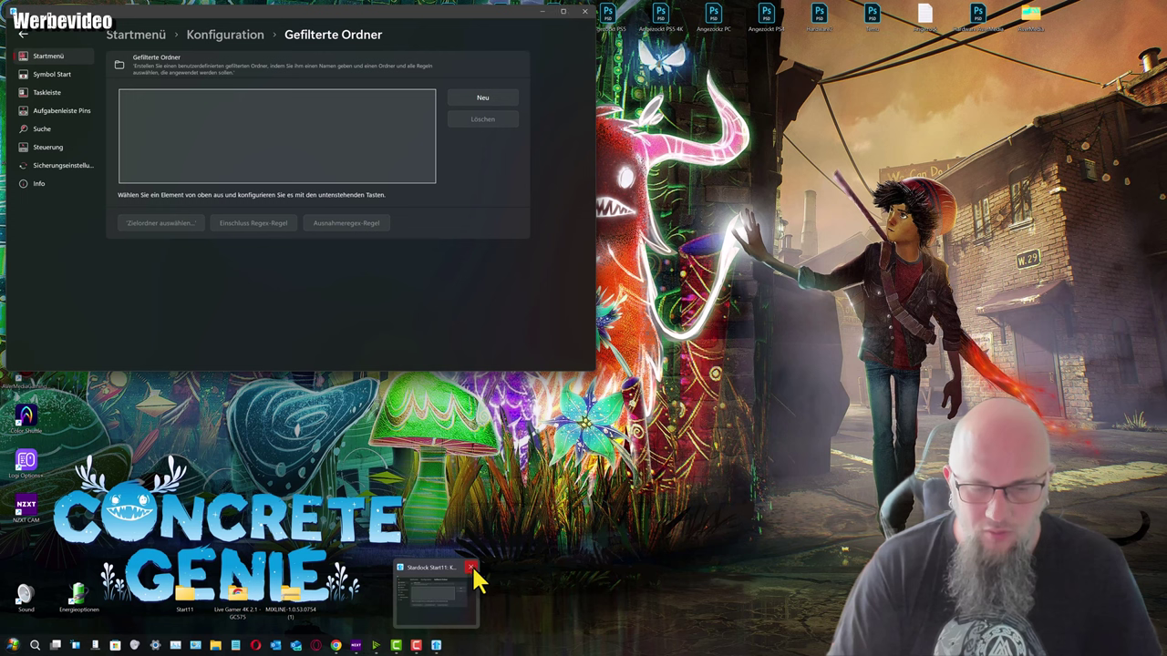
pyautogui.click(471, 568)
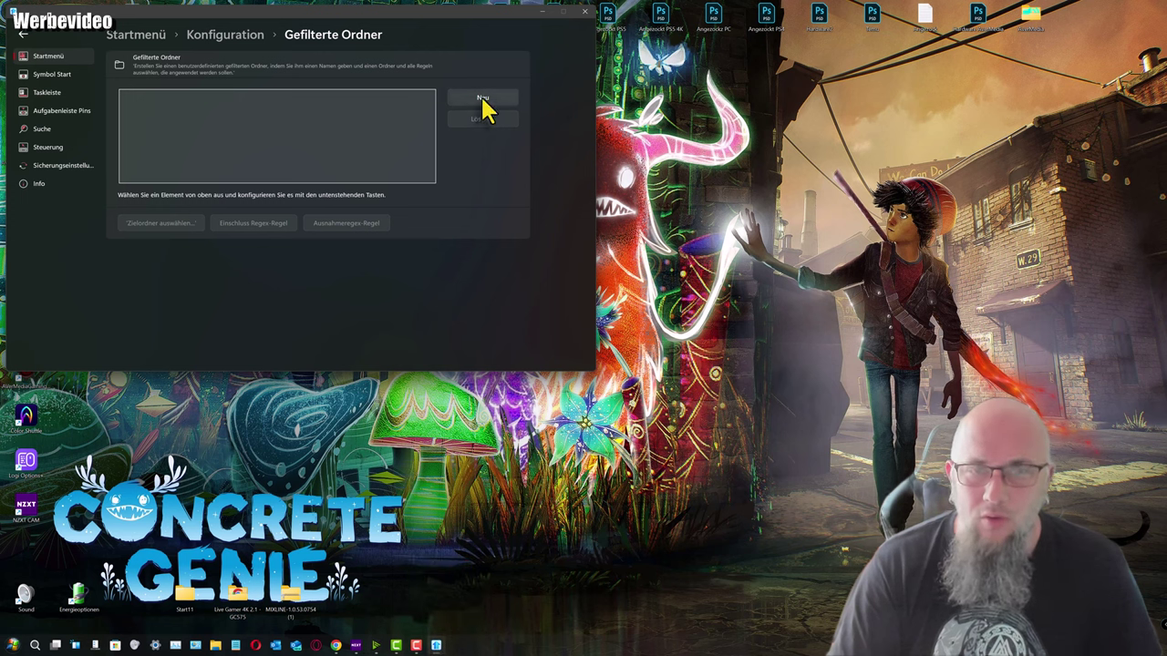
pyautogui.moveTo(437, 649)
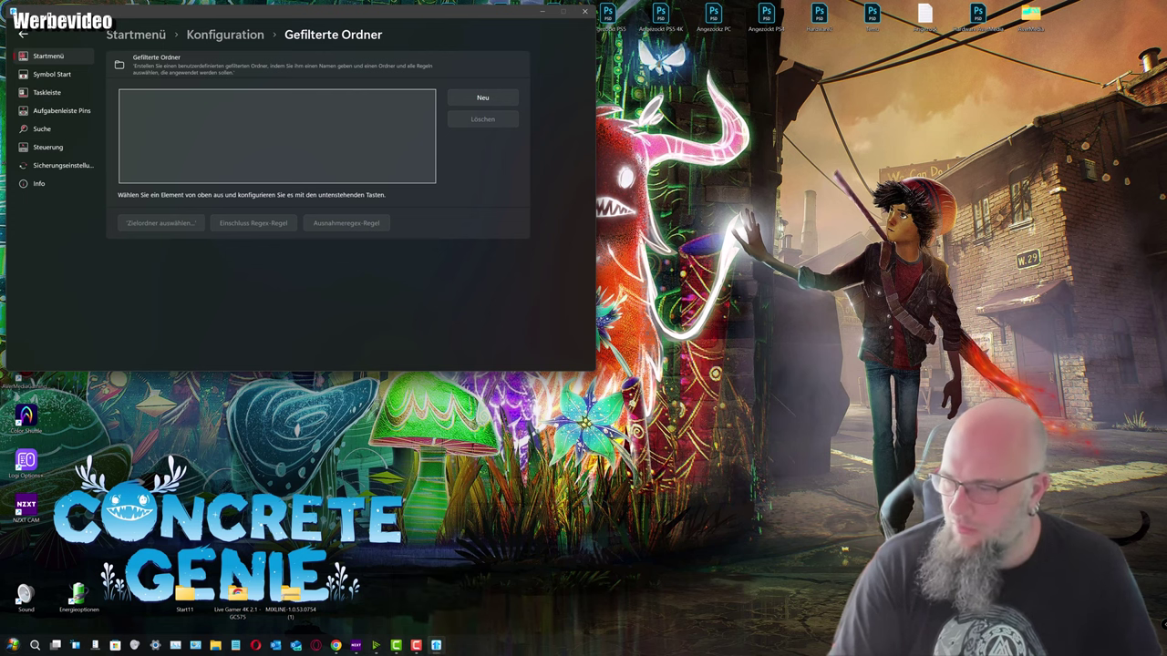
pyautogui.press('Escape')
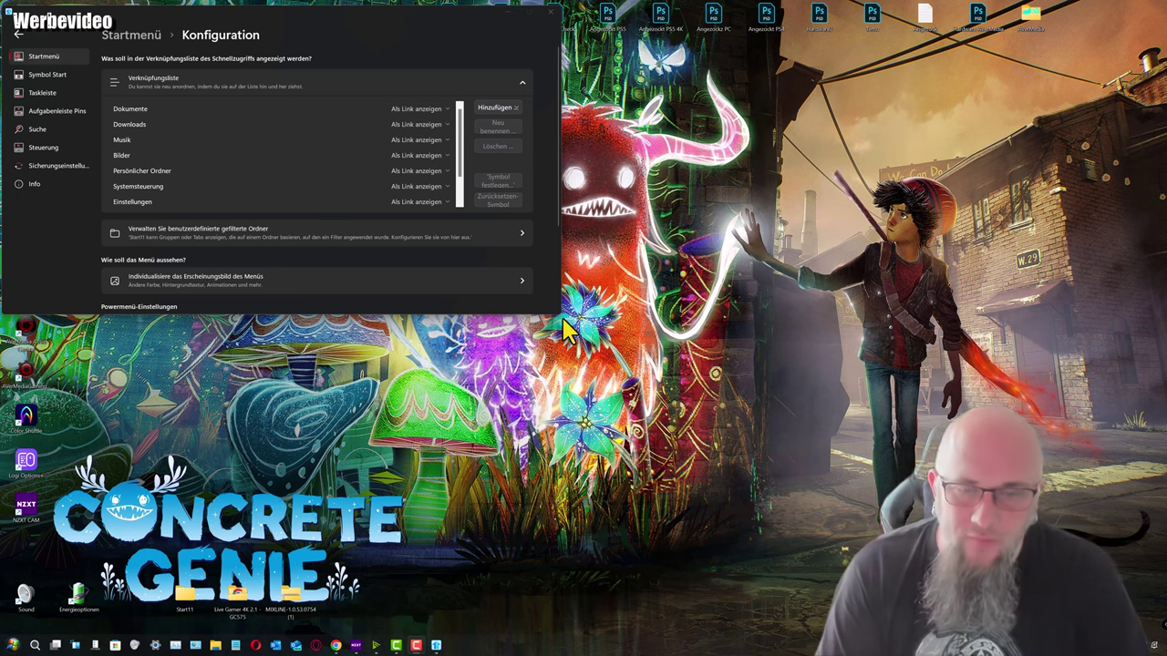
pyautogui.moveTo(558, 312); pyautogui.dragTo(589, 477)
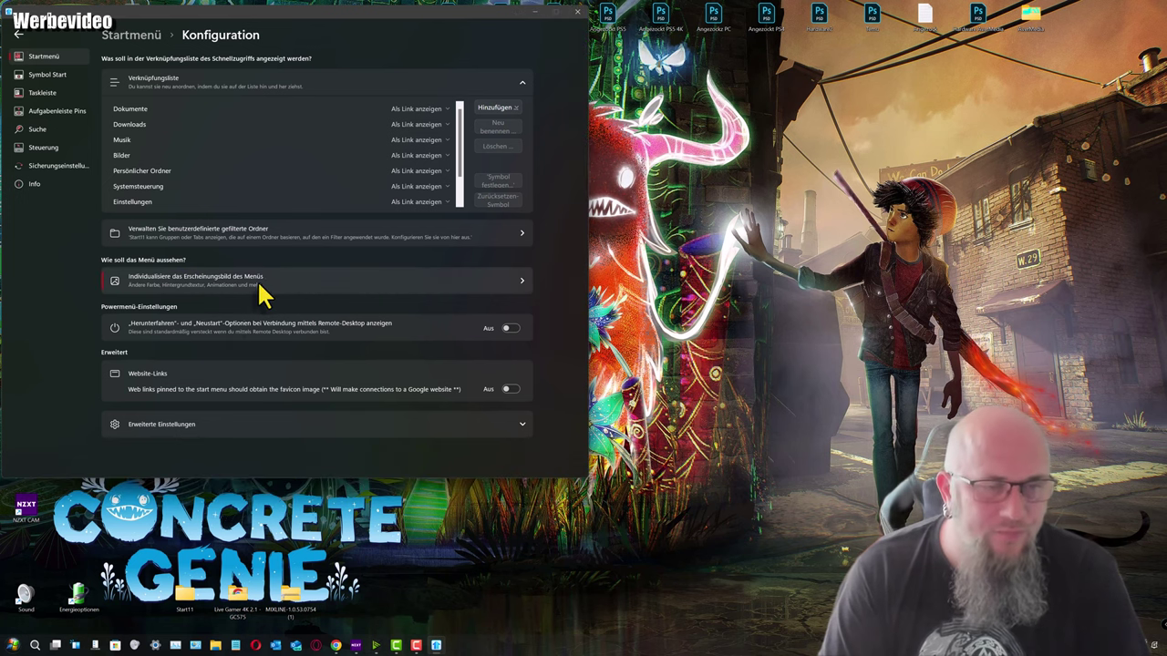
# Revisit the Gefilterte Ordner page briefly and open the menu's Optisches Erscheinungsbild settings
pyautogui.click(271, 283)
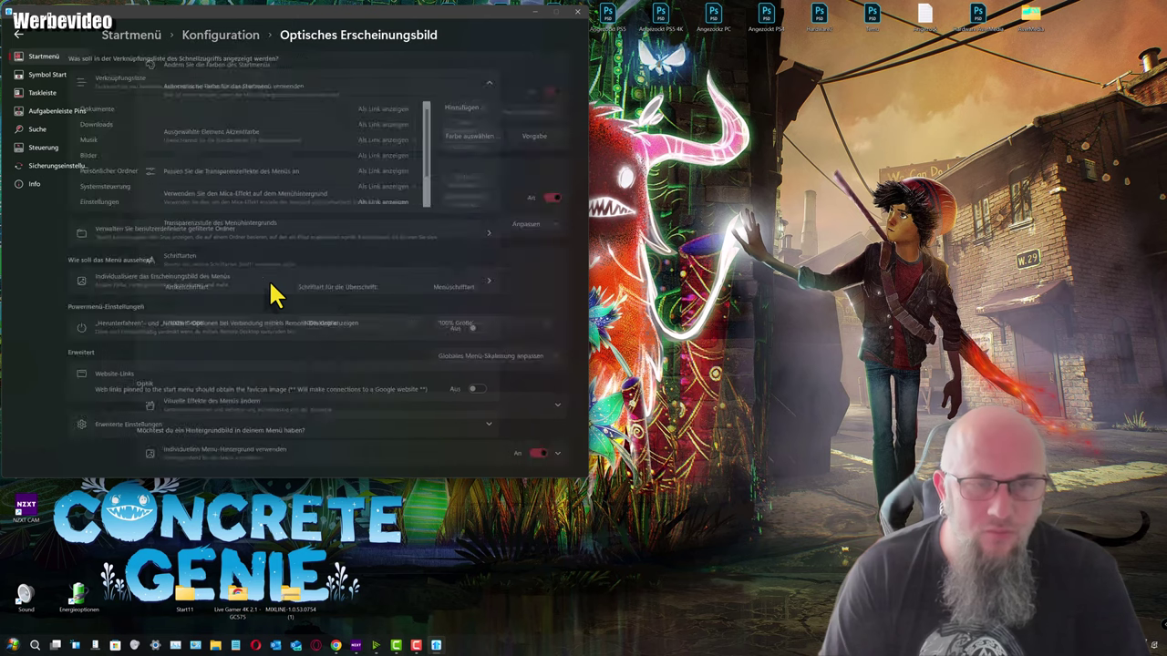
pyautogui.hotkey('alt', 'Left')
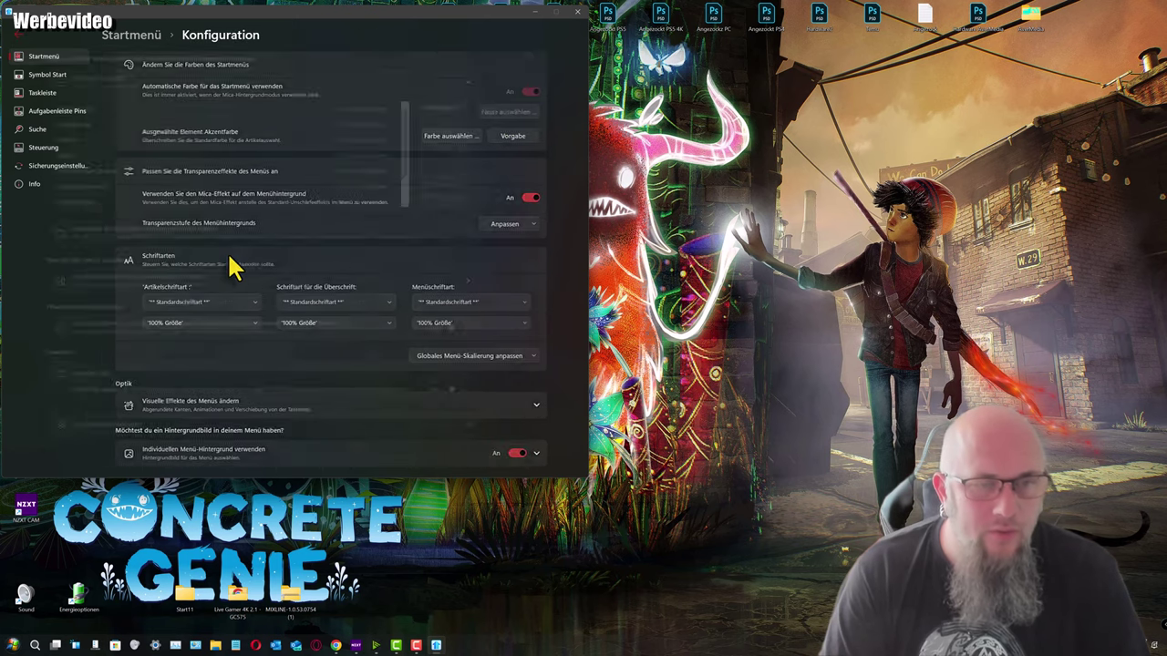
pyautogui.click(288, 242)
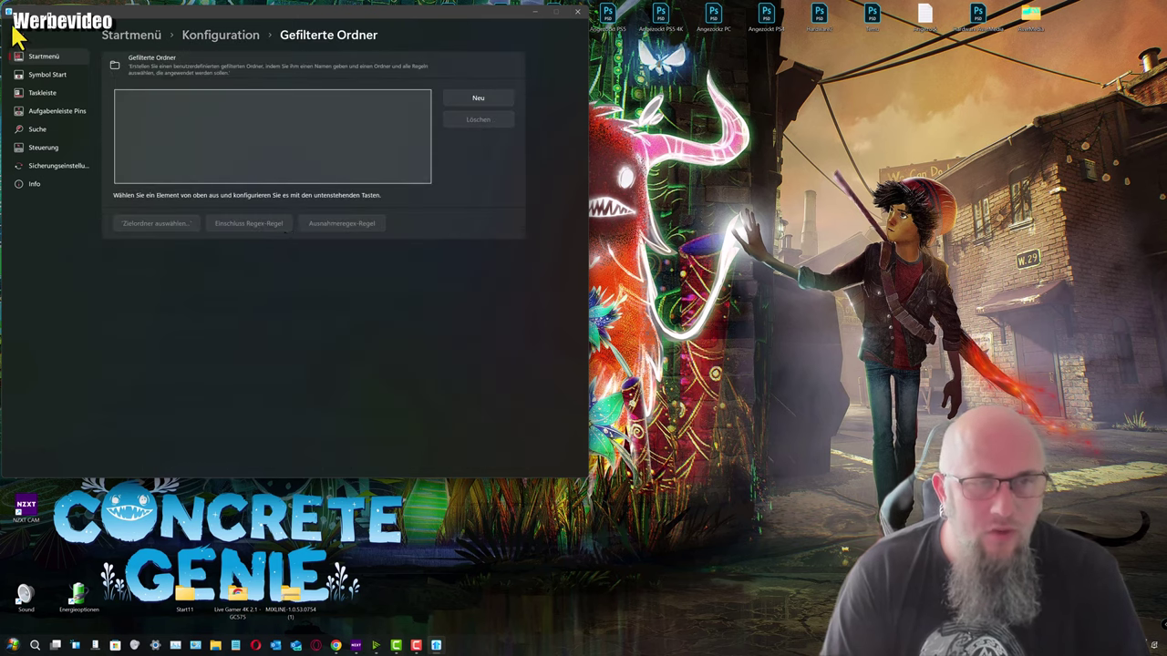
pyautogui.hotkey('alt', 'Left')
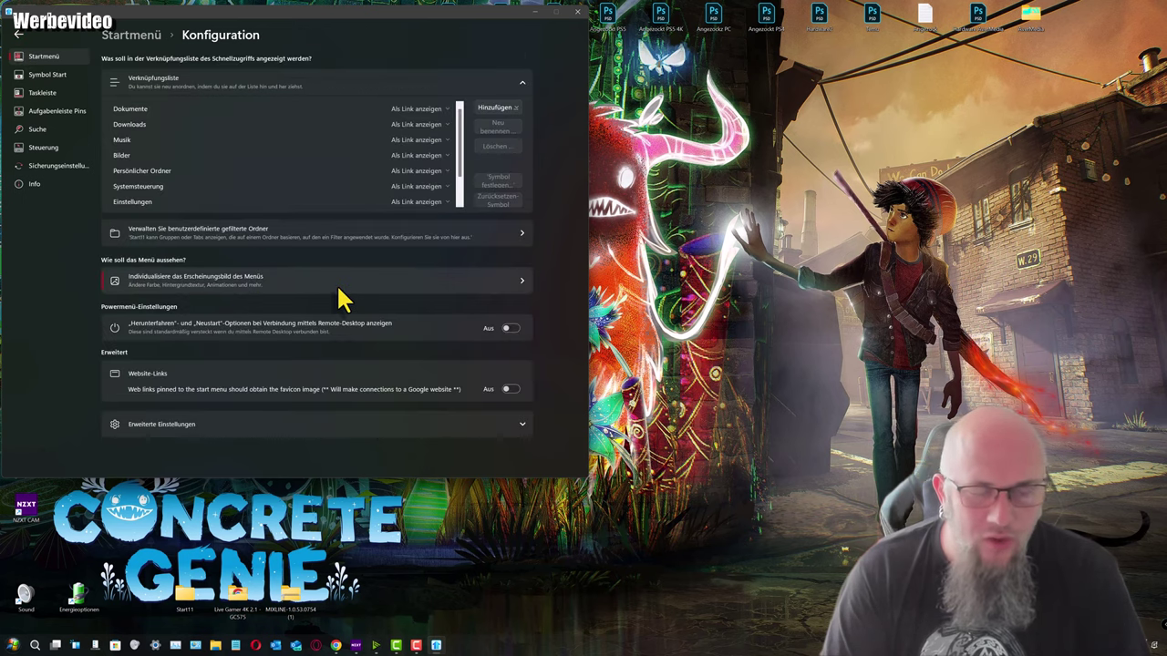
pyautogui.click(344, 299)
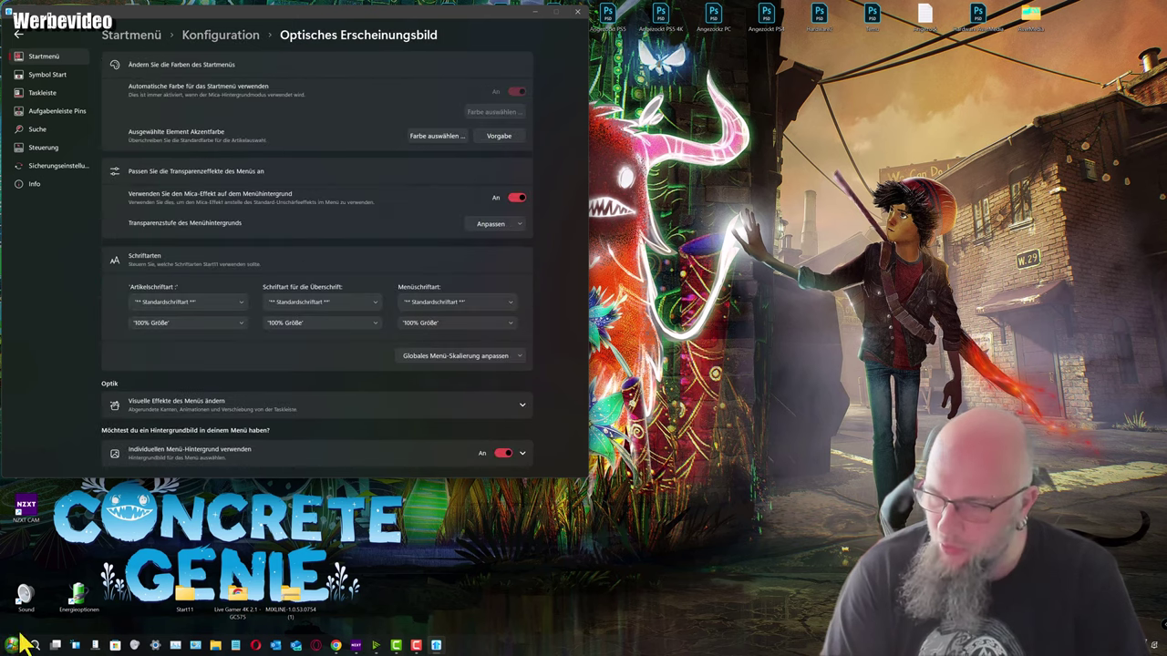
# Set the selected element's accent colour to black, add black to the custom colours and check the Start menu
pyautogui.click(438, 139)
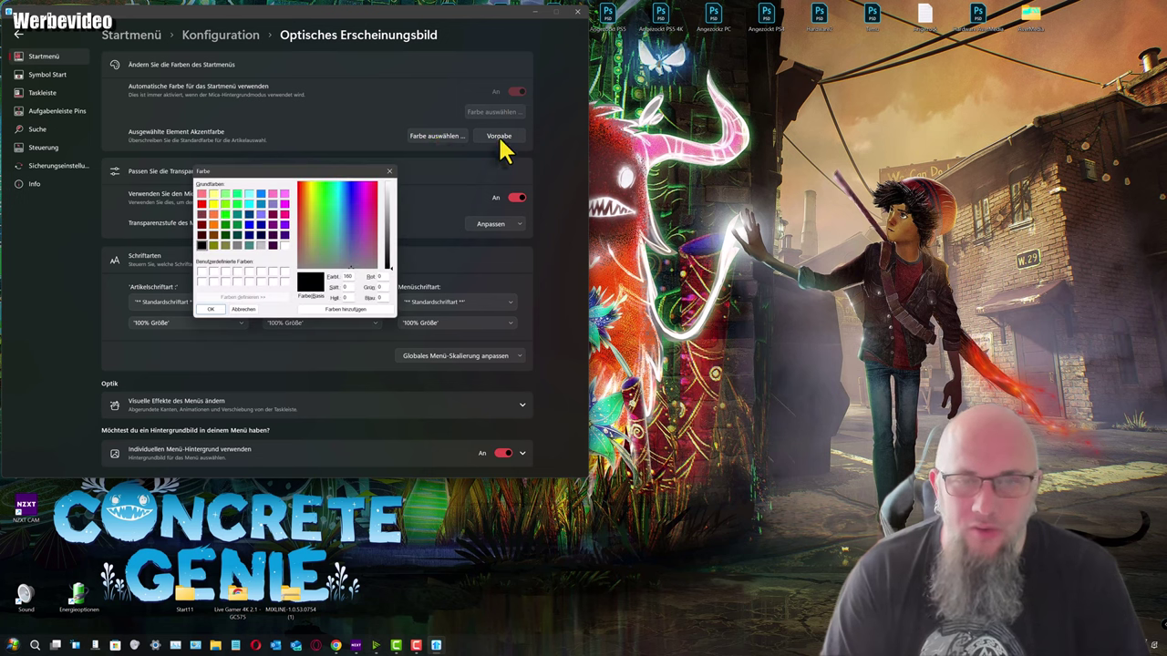
pyautogui.click(390, 172)
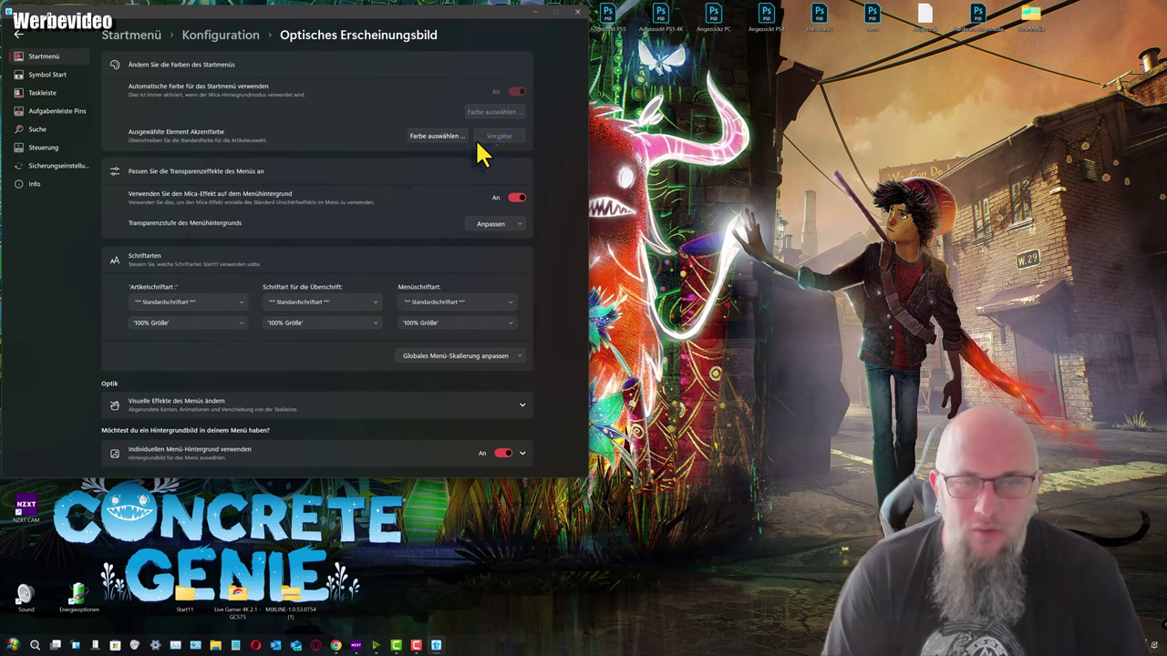
pyautogui.click(437, 139)
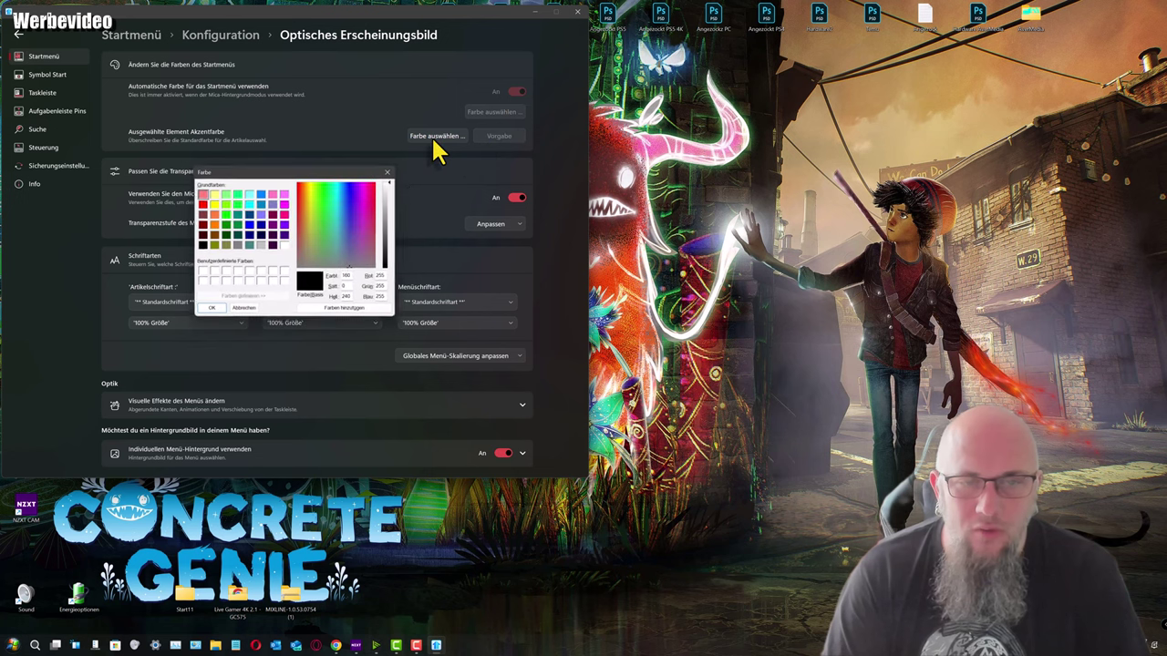
pyautogui.click(203, 245)
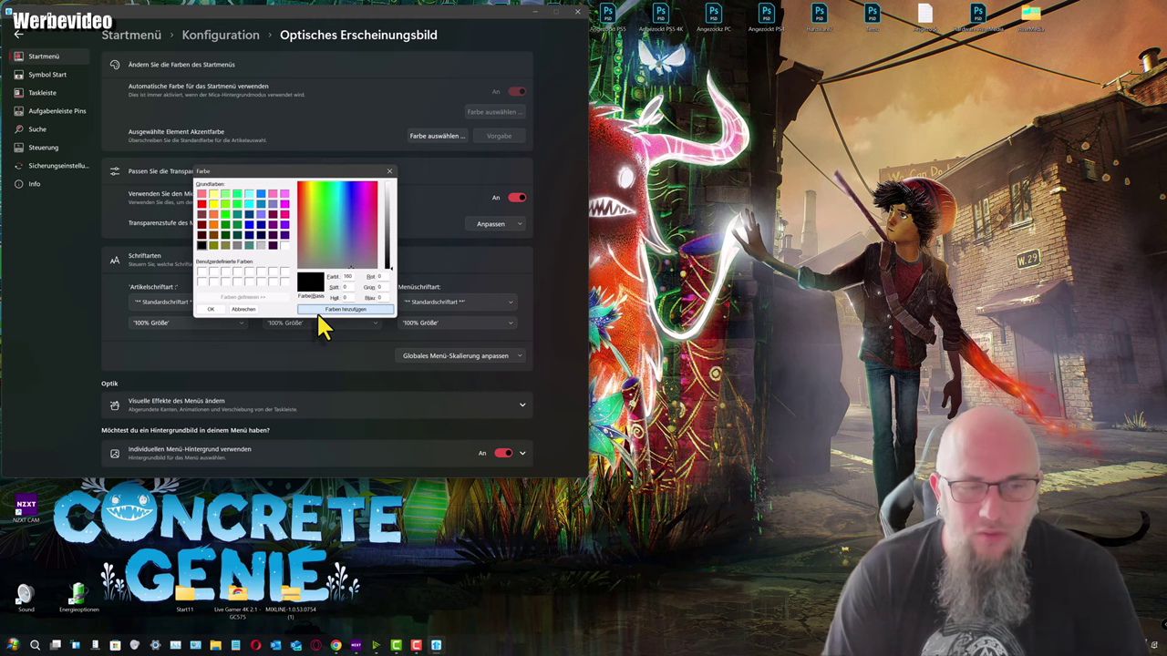
pyautogui.click(323, 311)
pyautogui.click(211, 309)
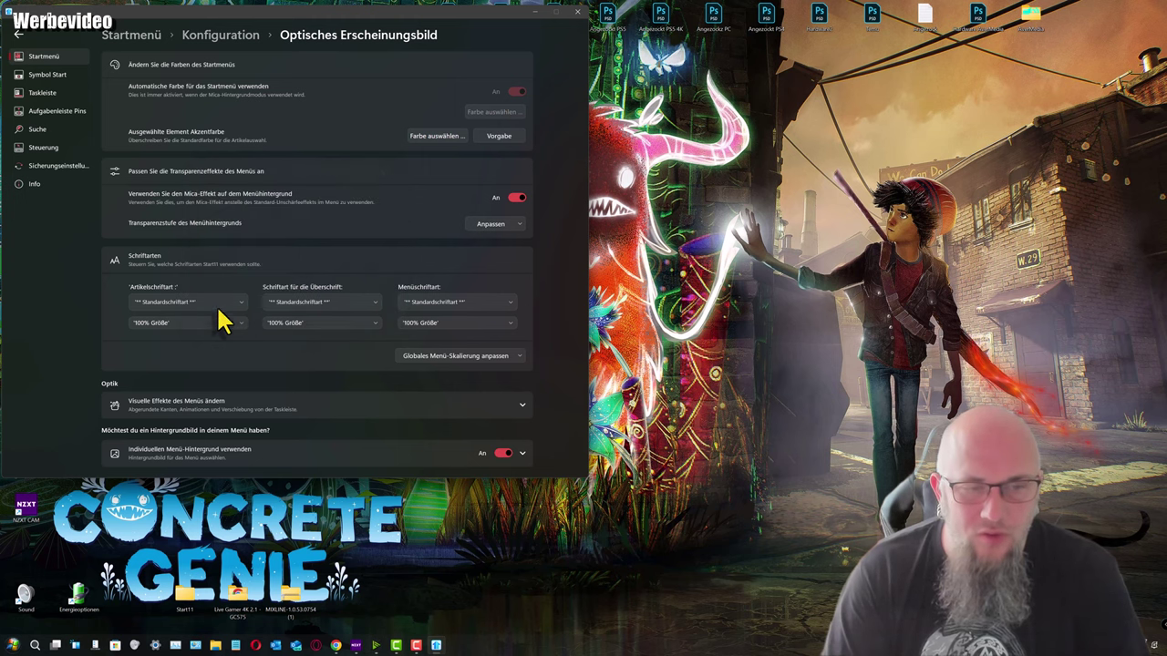
pyautogui.click(13, 645)
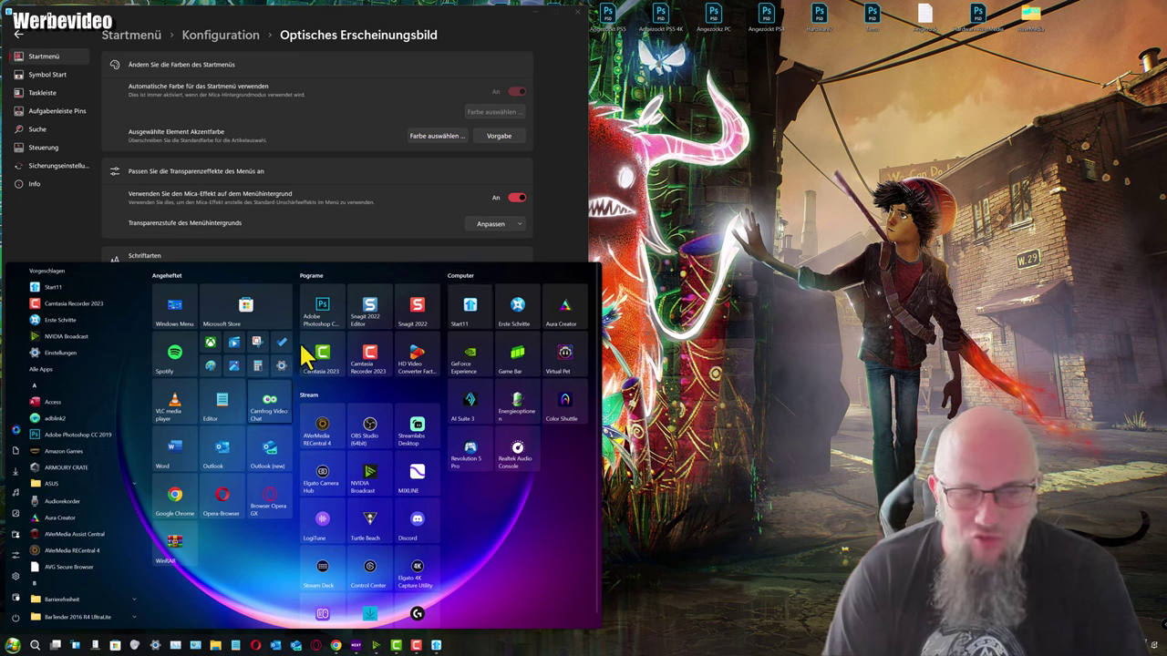
# Set the selected element's accent colour to red and check the highlight on the Start menu tiles
pyautogui.click(435, 137)
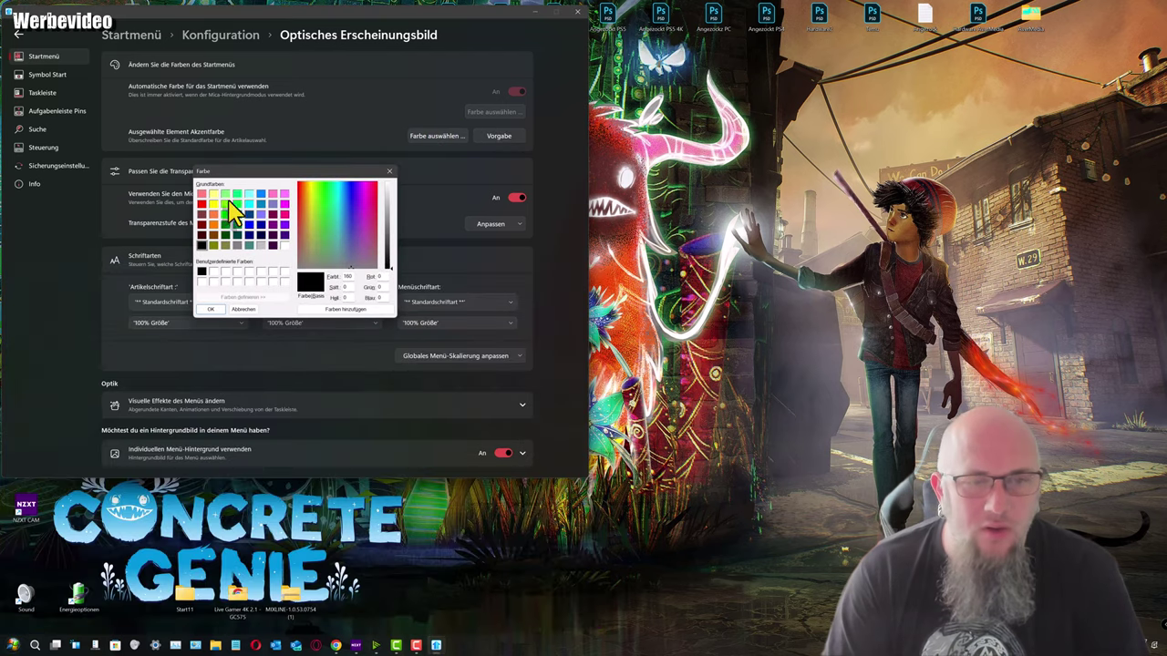
pyautogui.click(202, 204)
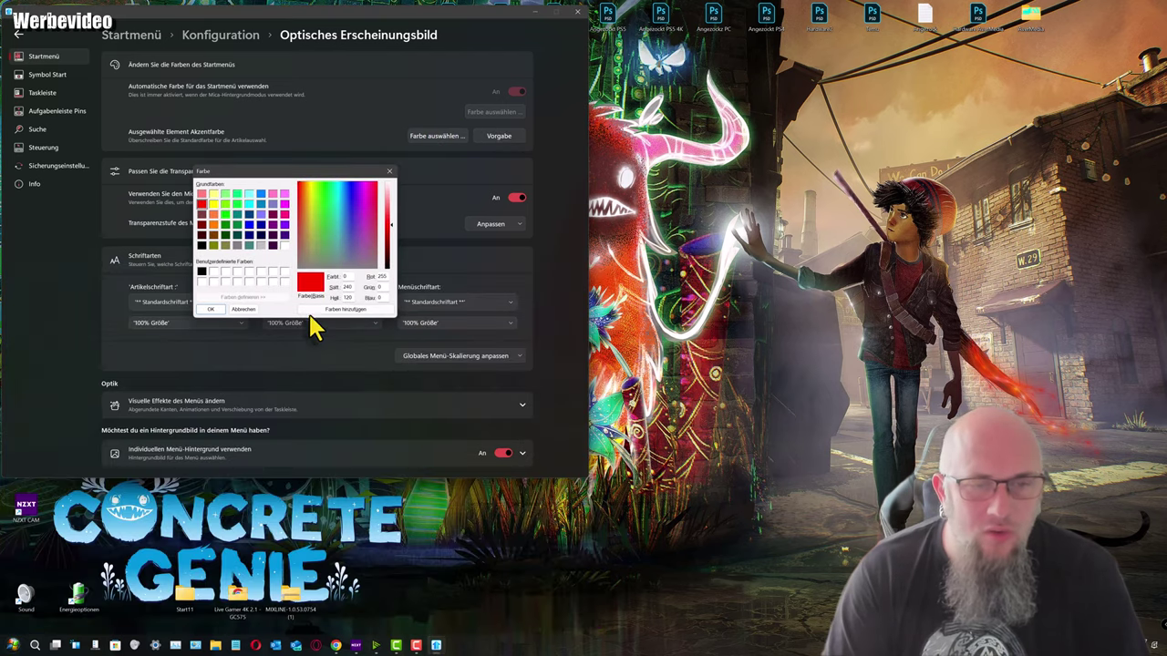
pyautogui.click(215, 310)
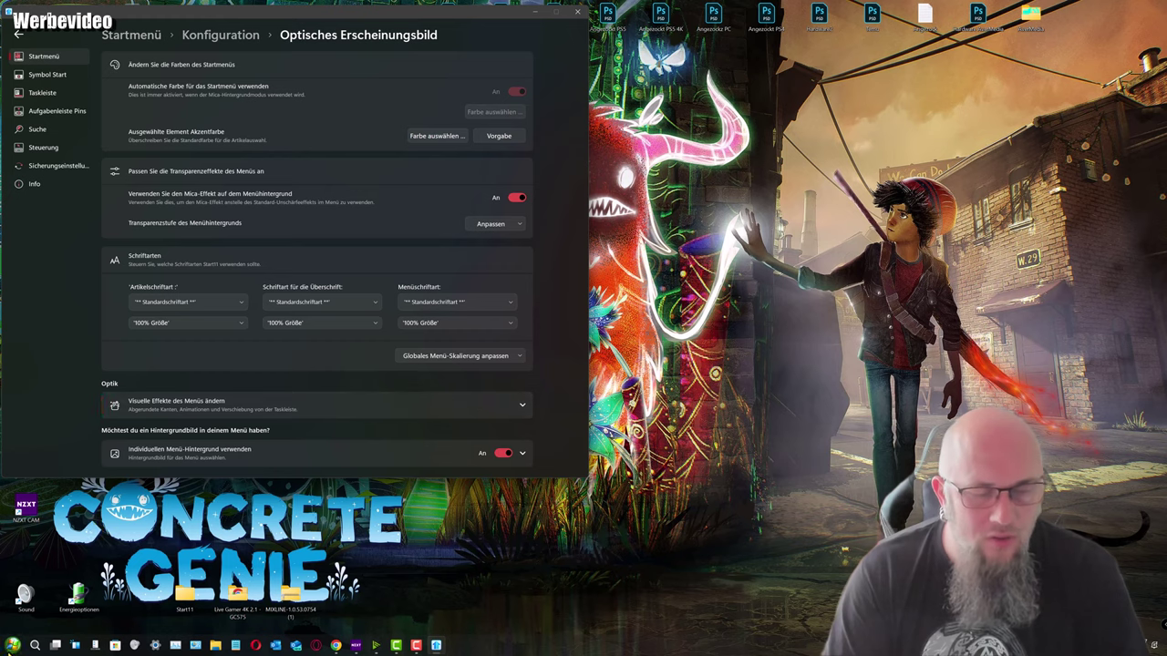
pyautogui.press('super')
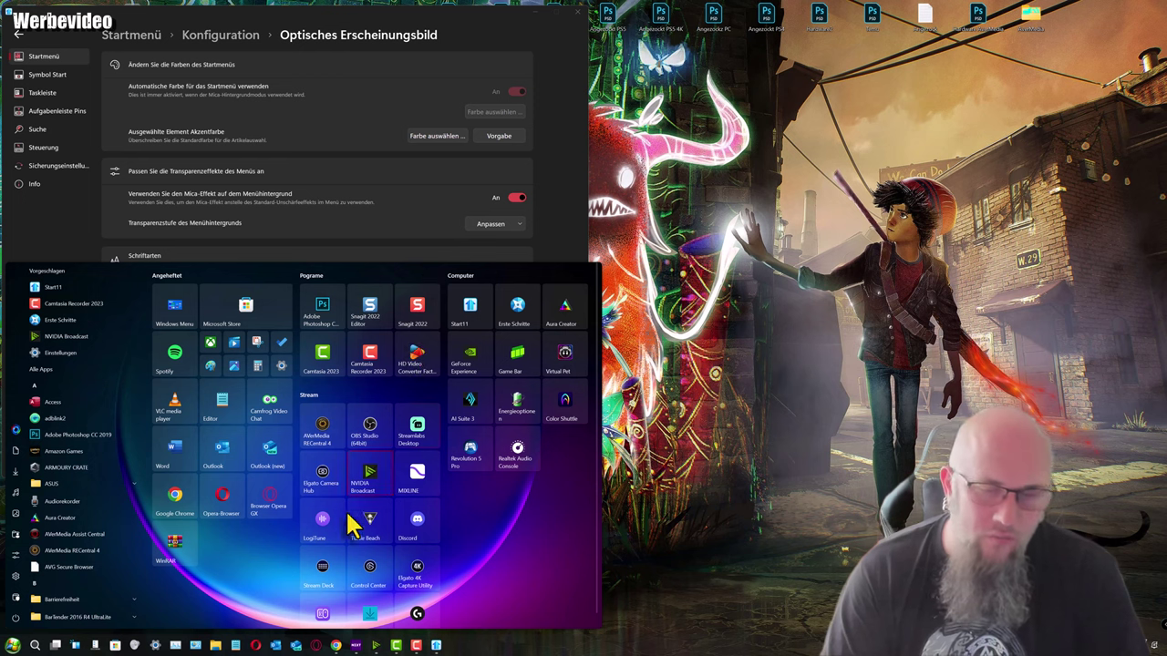
# Set the selected element's accent colour to cyan, check it in the Start menu and close the menu
pyautogui.click(424, 137)
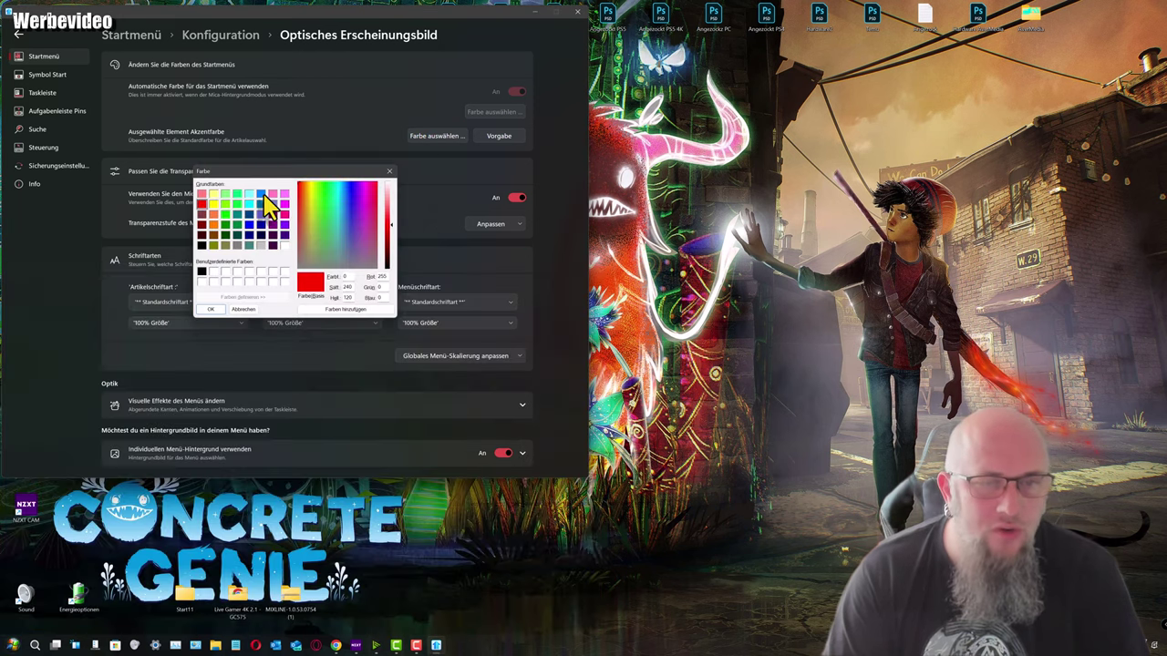
pyautogui.click(248, 204)
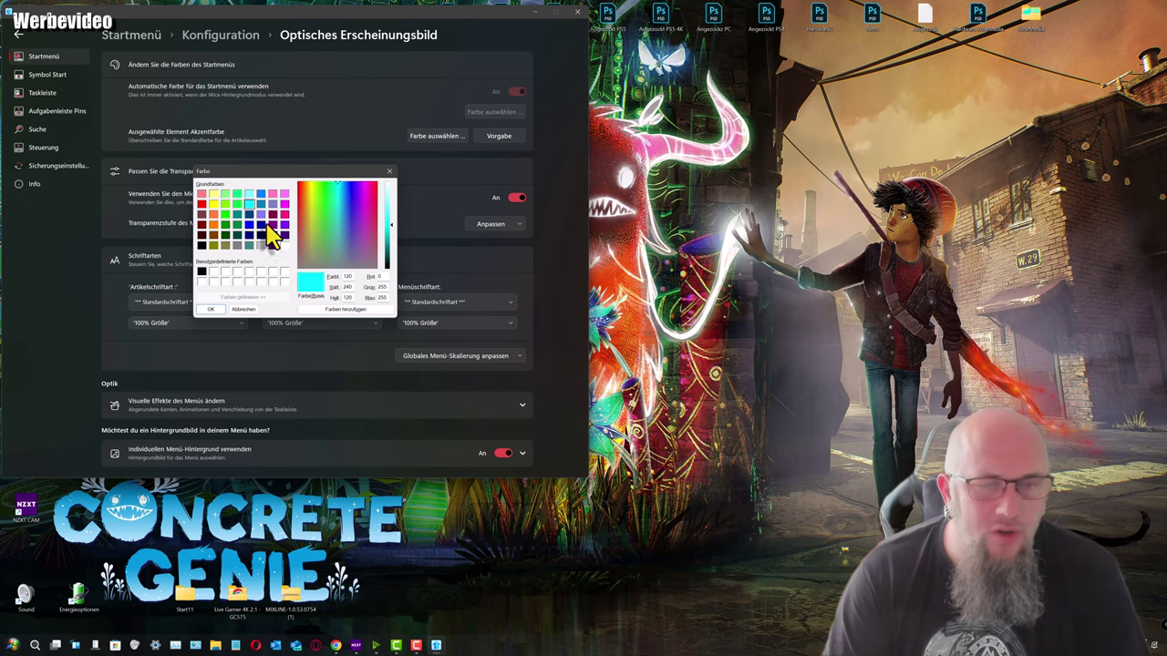
pyautogui.click(215, 310)
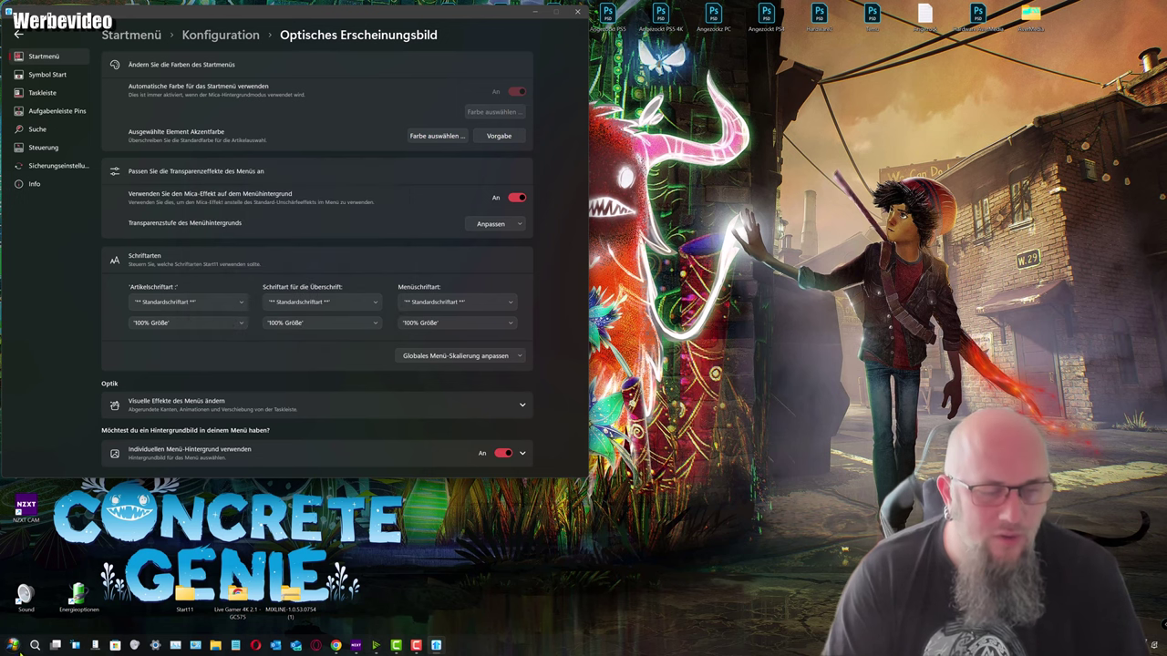
pyautogui.press('super')
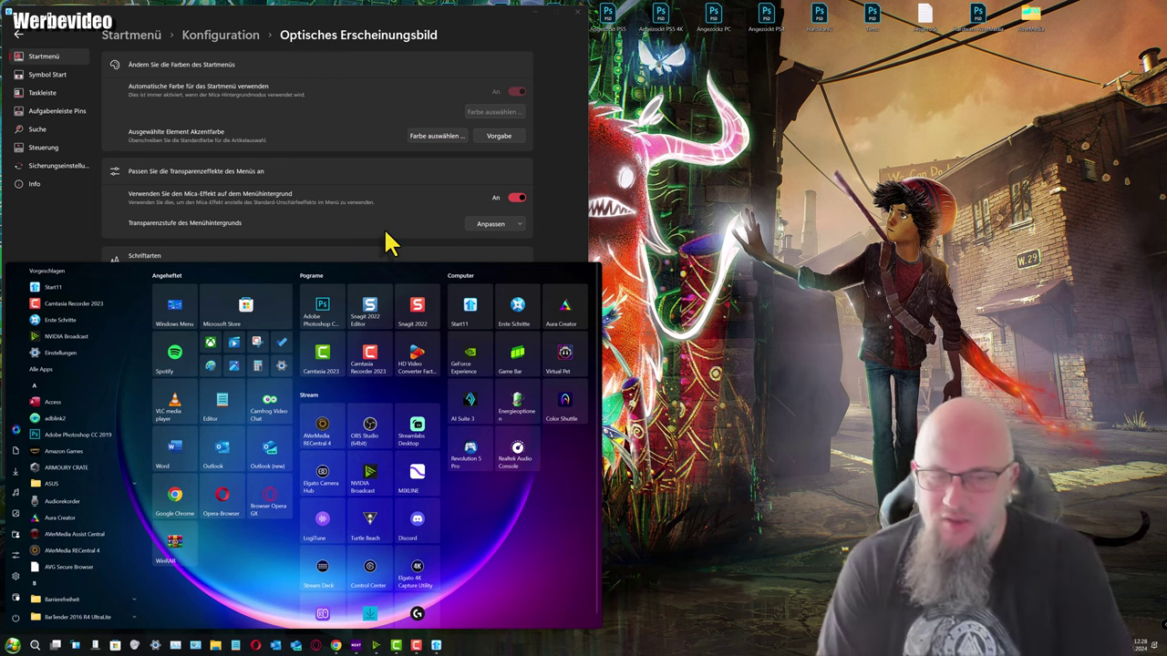
pyautogui.click(547, 127)
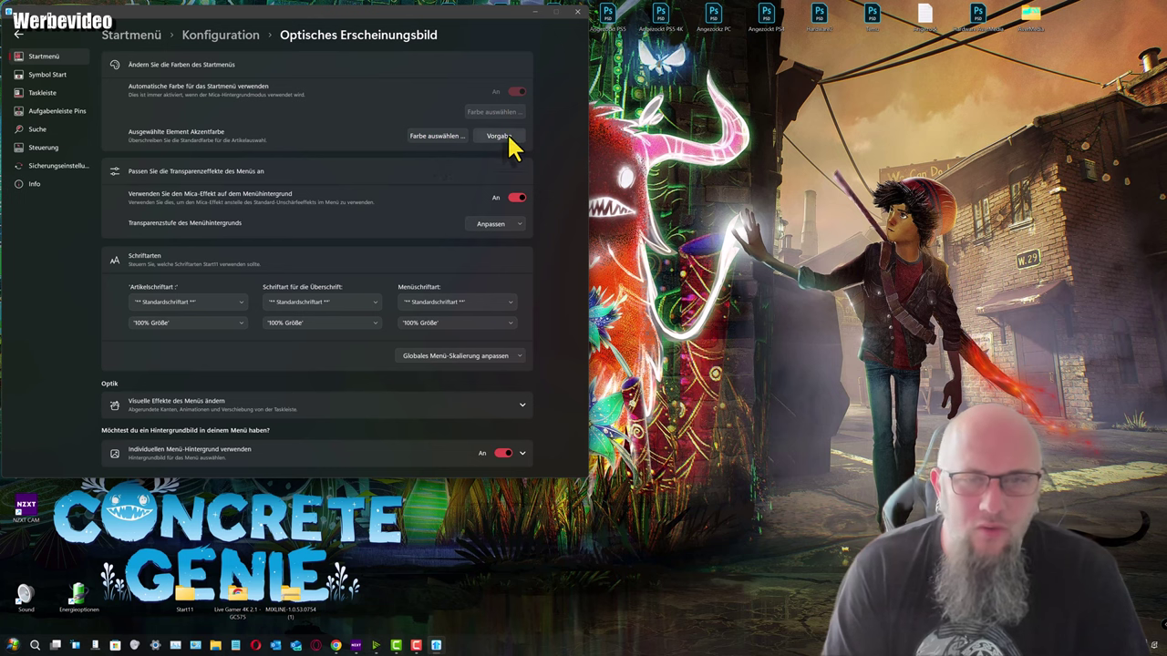
# Check the default accent colour in the Start menu and set the selected element's accent colour back to cyan
pyautogui.click(25, 645)
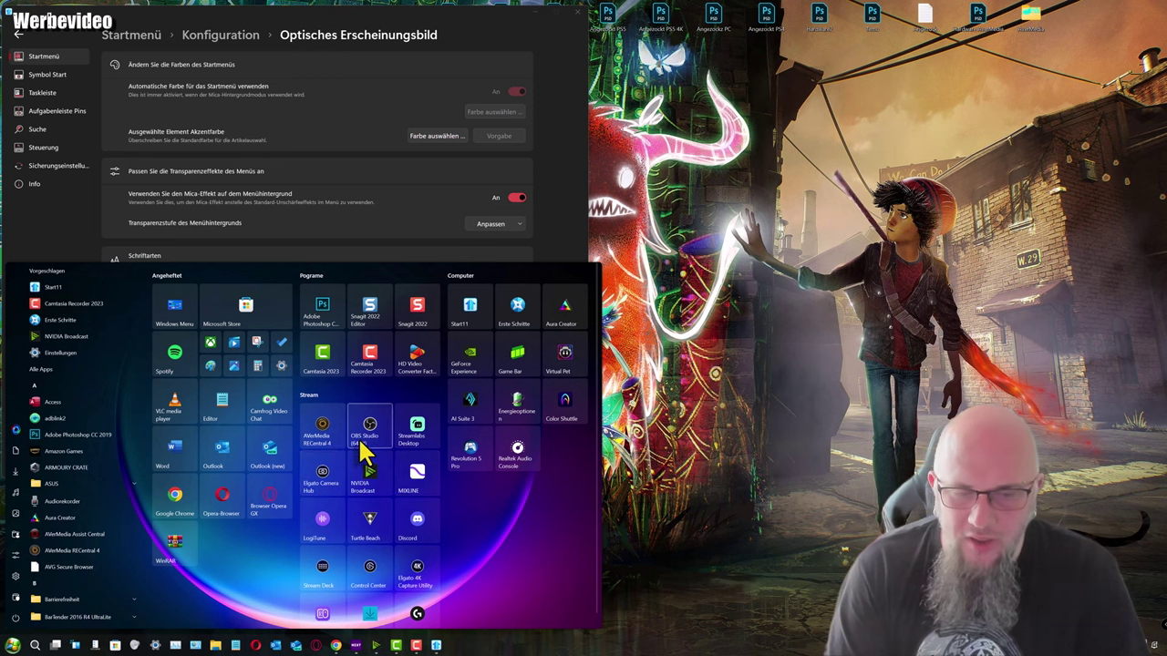
pyautogui.click(424, 137)
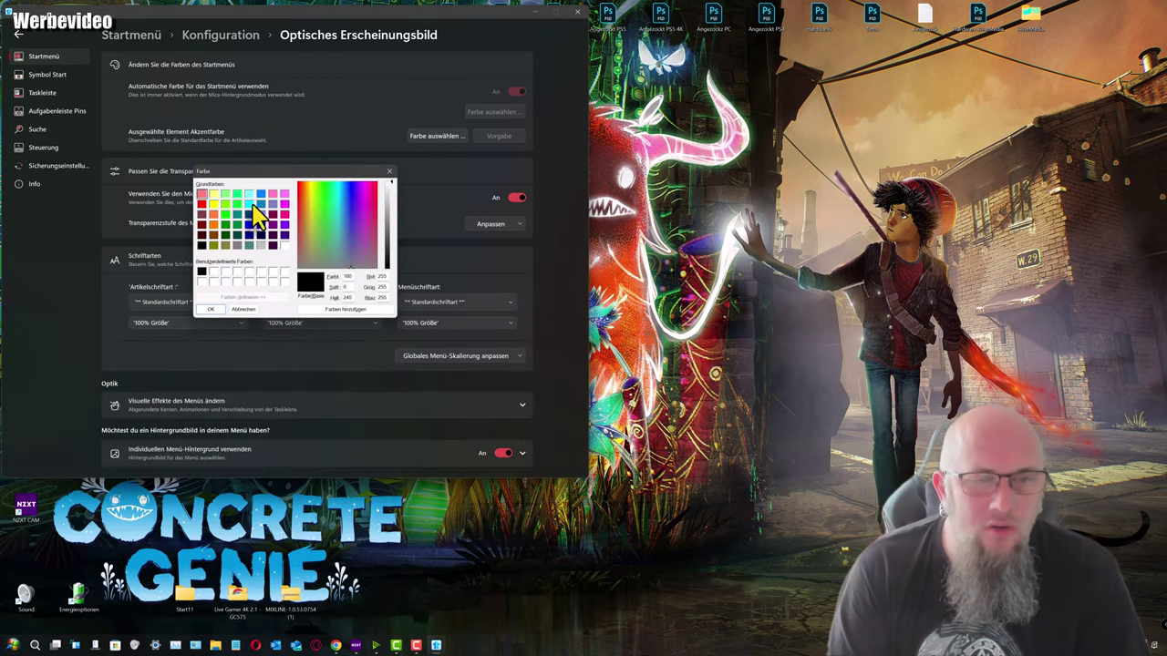
pyautogui.click(252, 199)
pyautogui.click(219, 310)
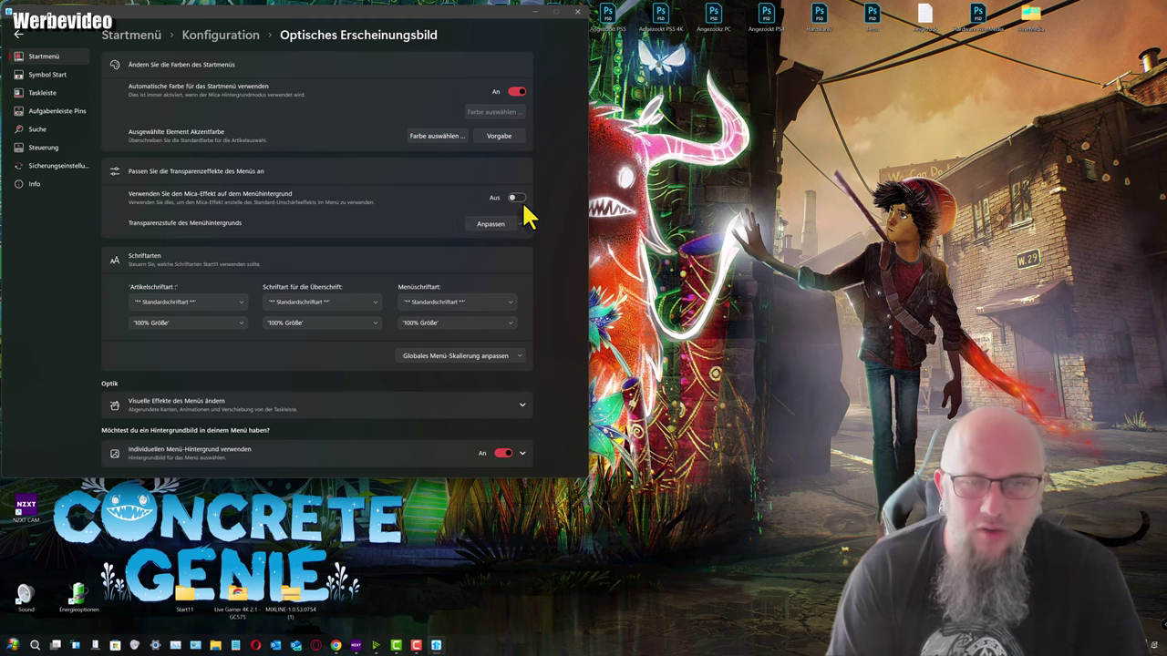
# Turn off the Mica effect and the automatic Start menu colour, checking the Start menu after each change
pyautogui.click(12, 645)
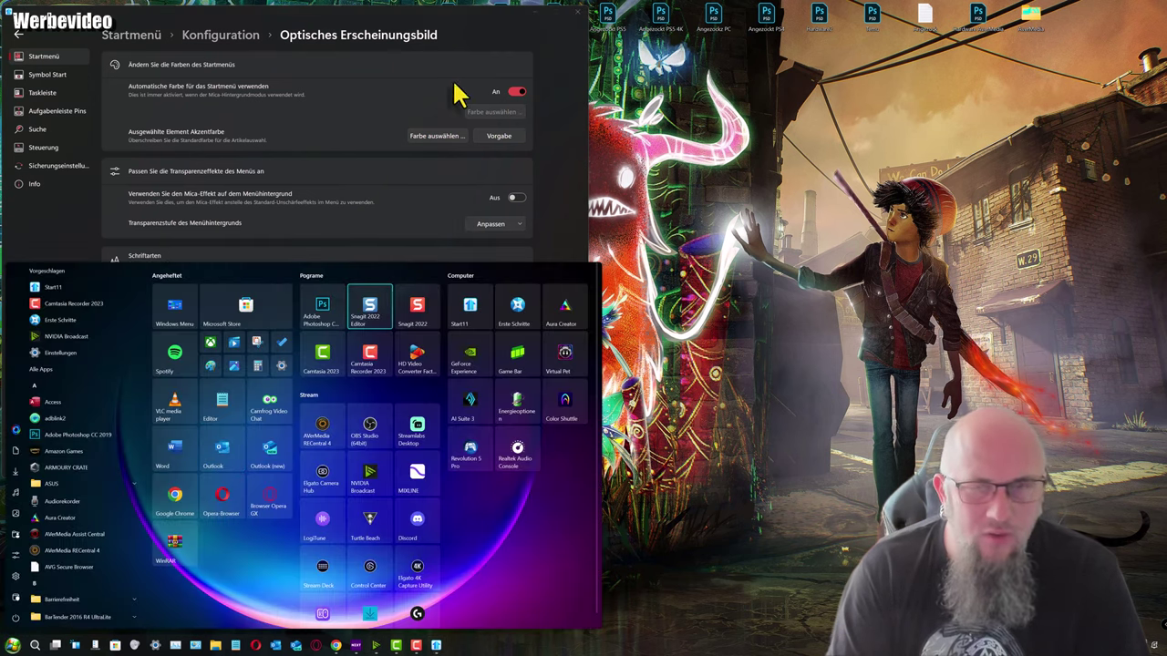
pyautogui.click(516, 92)
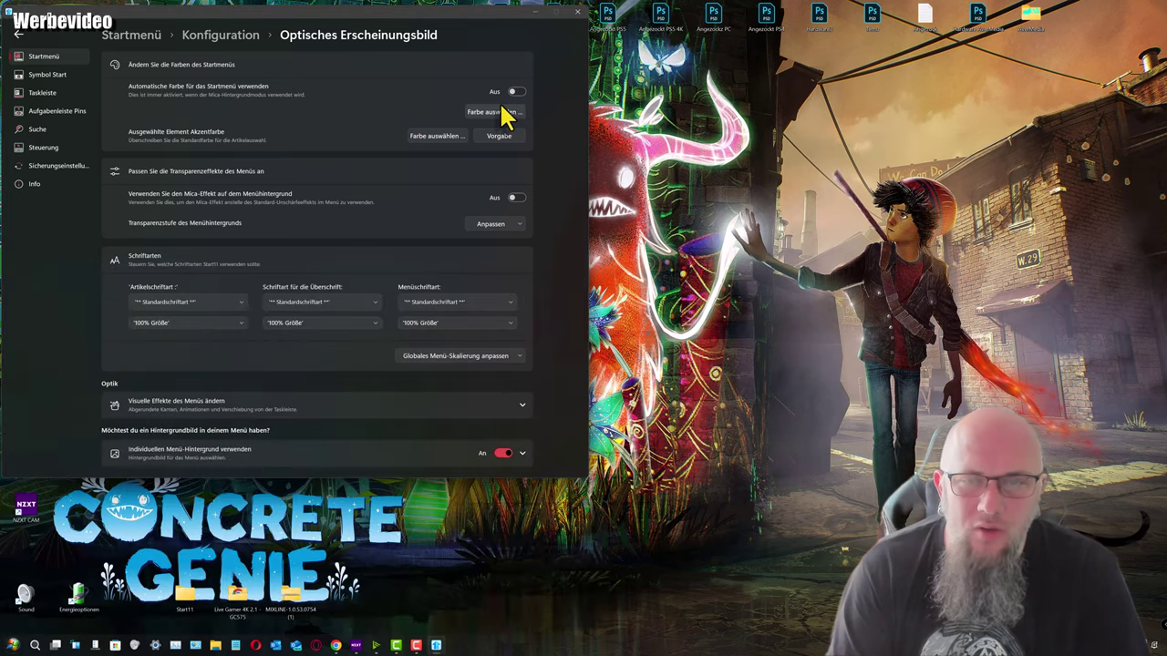
pyautogui.click(12, 645)
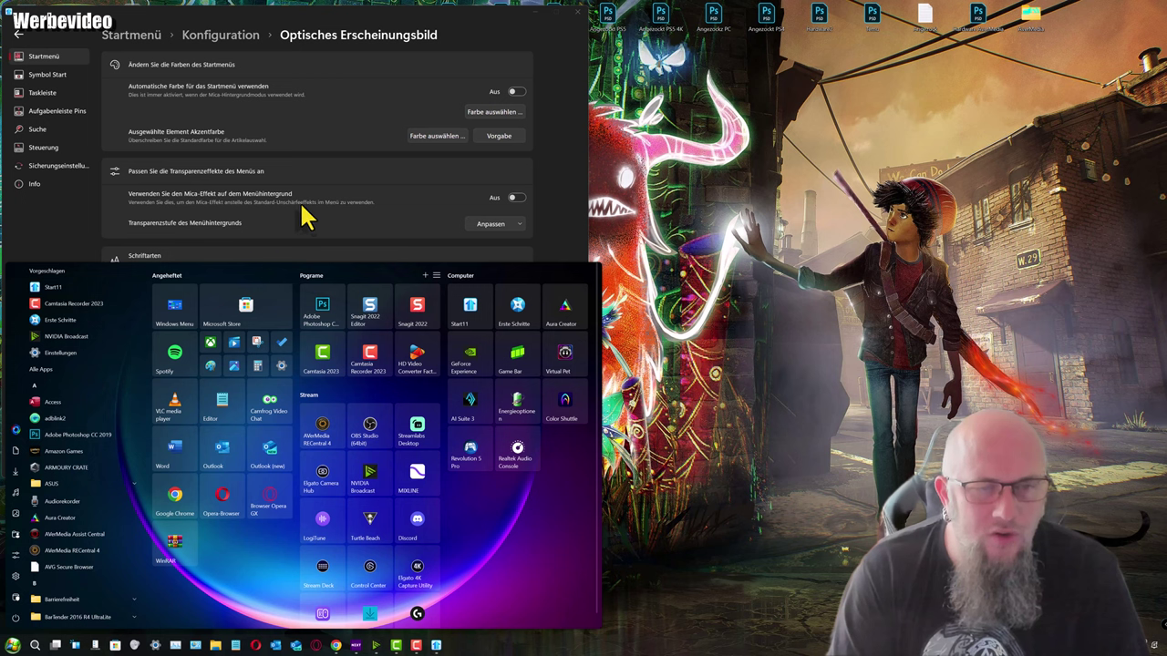
# Turn the Mica effect for the menu background back on and check the Start menu
pyautogui.click(516, 199)
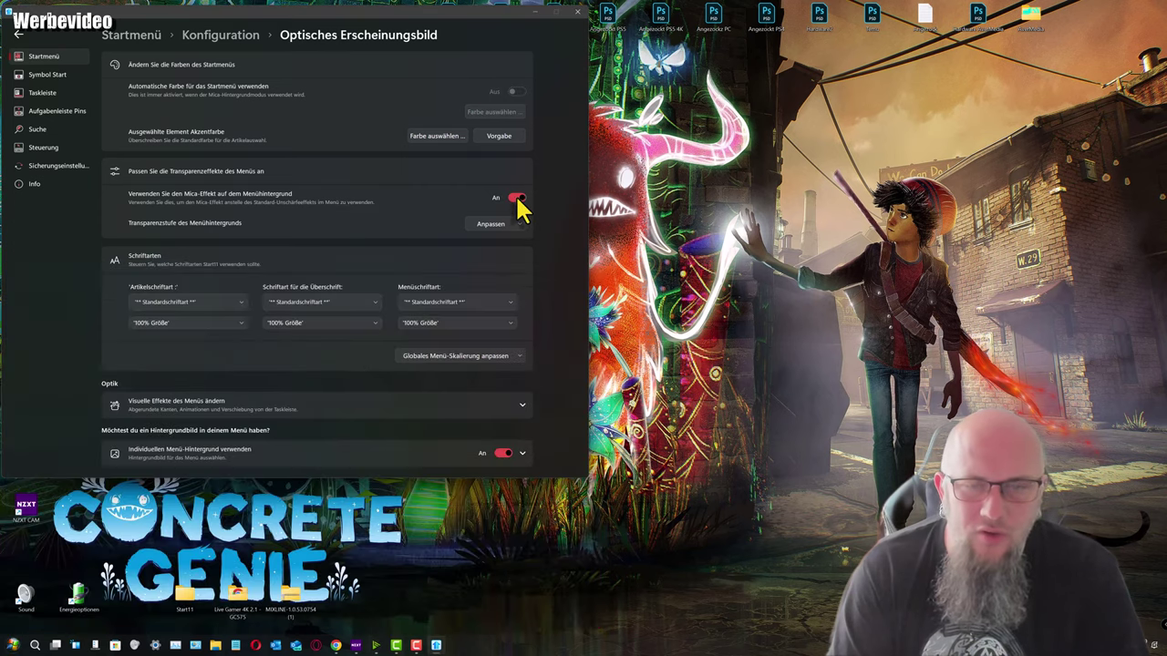
pyautogui.click(13, 645)
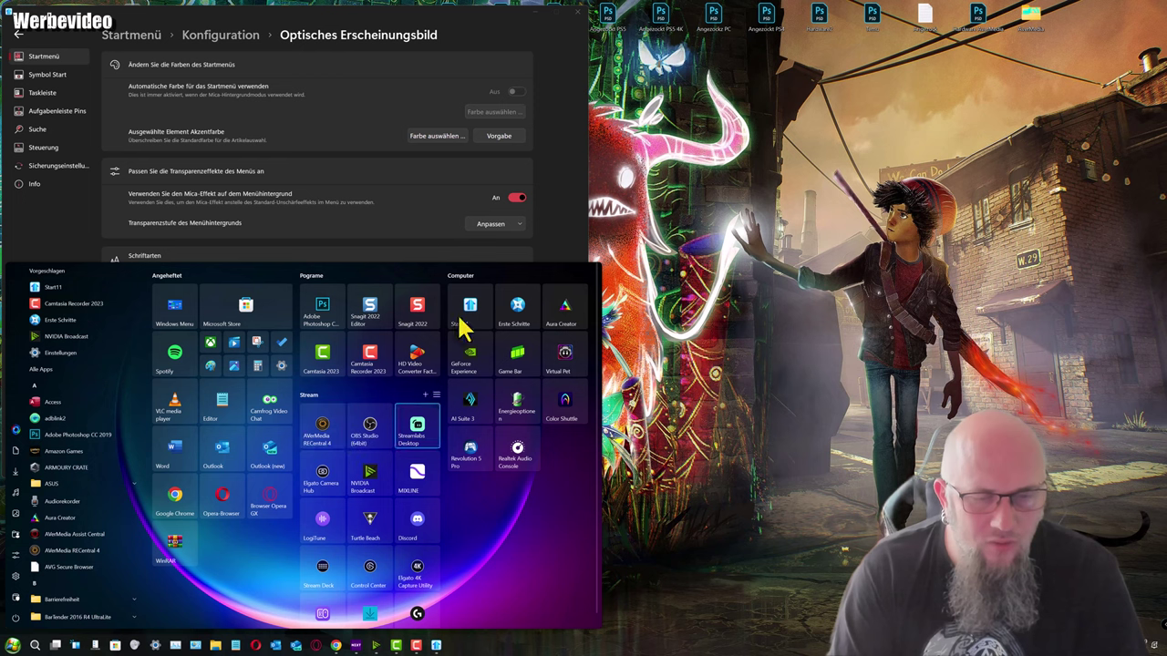
pyautogui.click(563, 149)
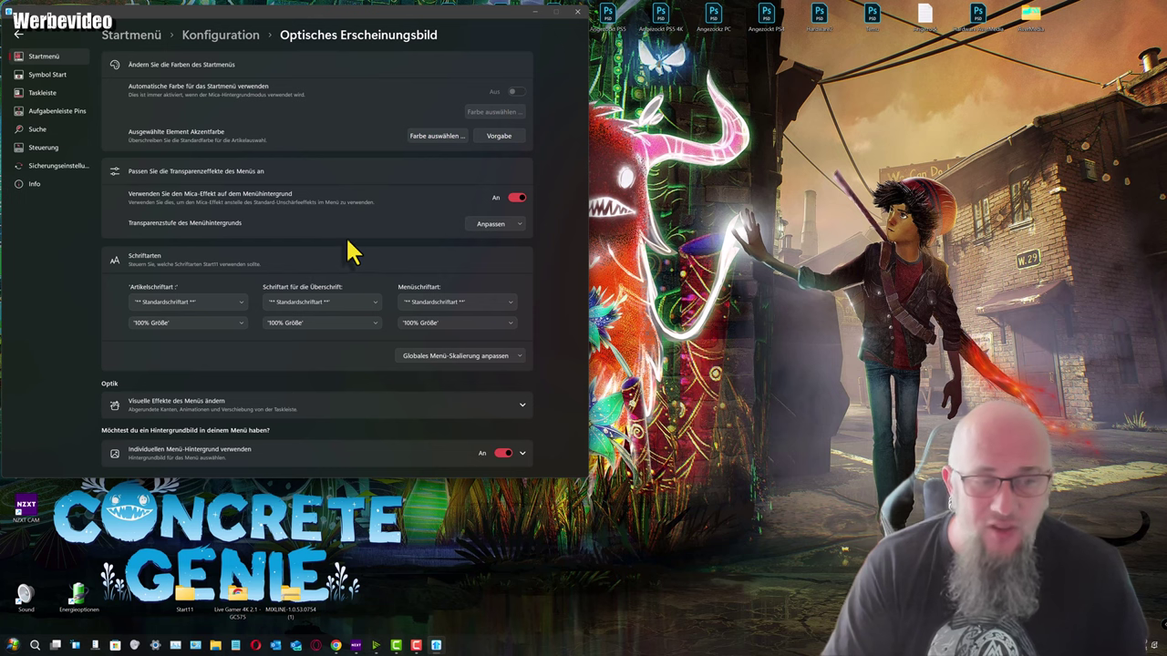
# Expand the menu's visual effects settings and open and close the Start menu to view its opening animation
pyautogui.click(302, 418)
pyautogui.scroll(-1, 386, 279)
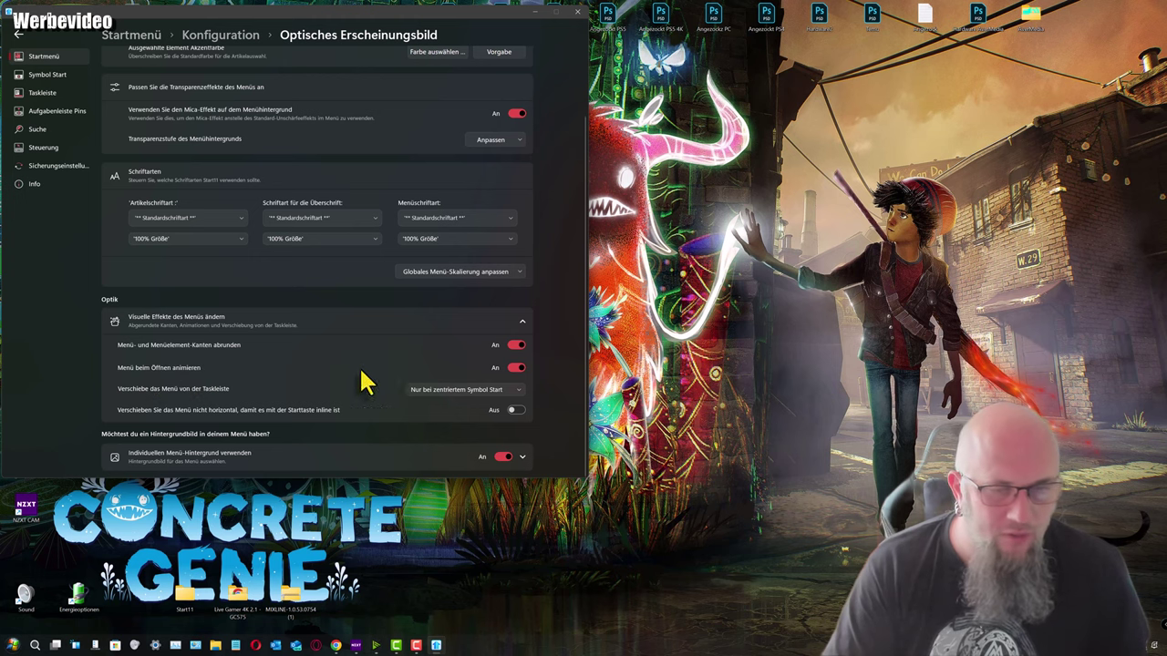
pyautogui.click(13, 646)
pyautogui.click(13, 646)
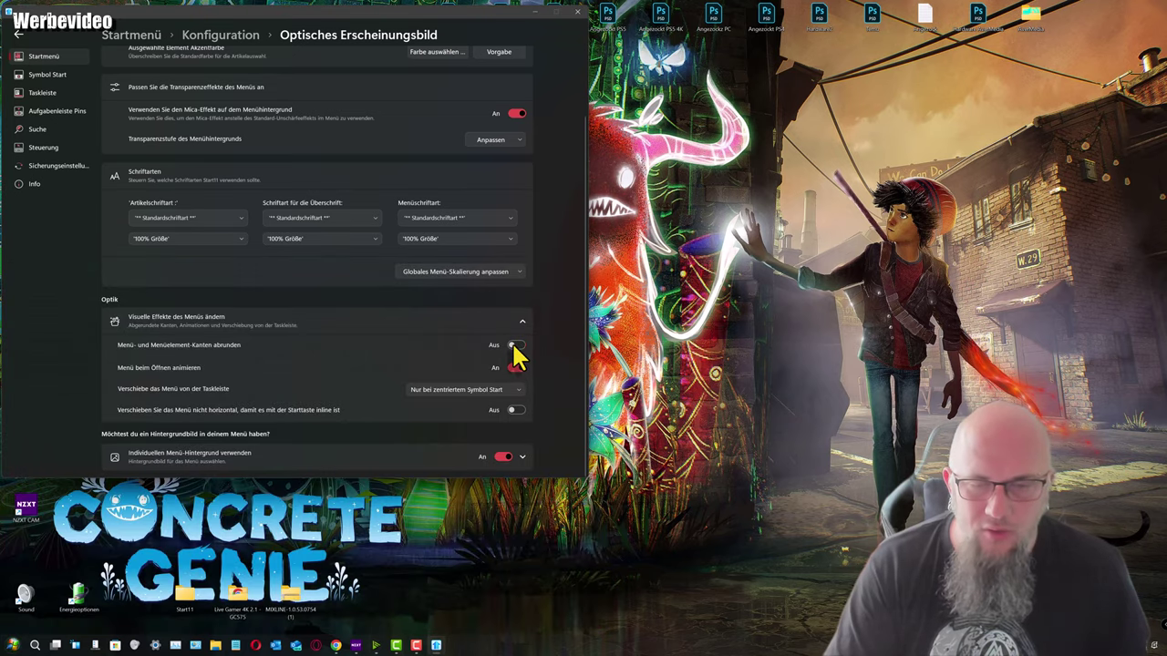
# Turn off rounded menu edges and the opening animation, and open the Start menu repeatedly to check the effect
pyautogui.click(13, 645)
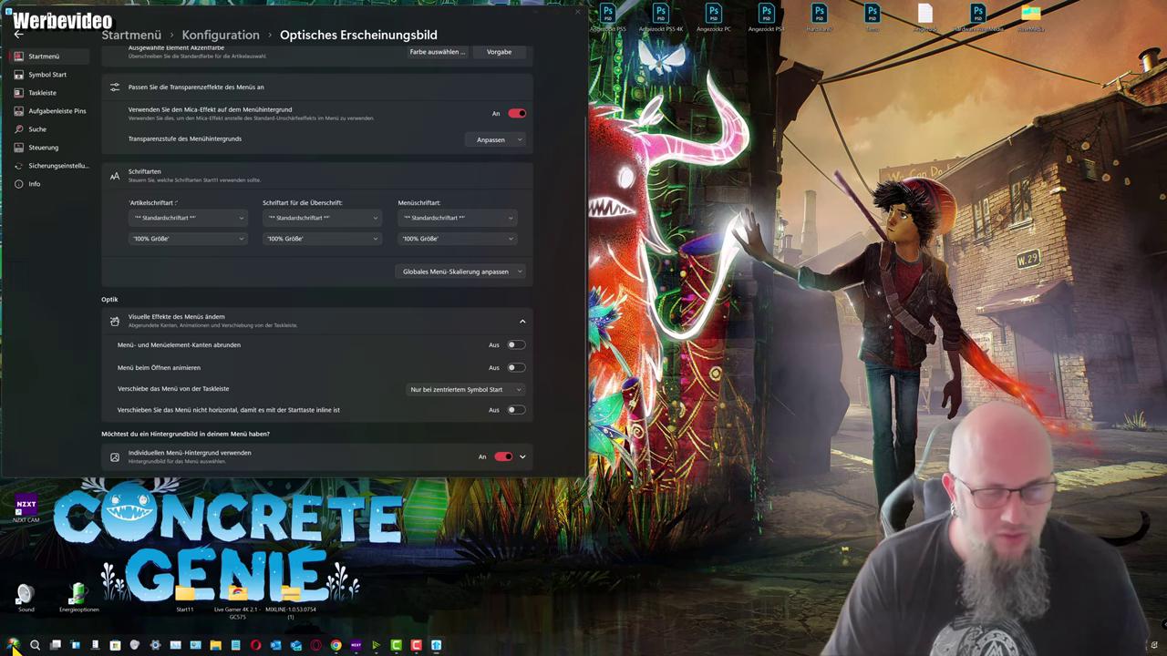
pyautogui.click(13, 646)
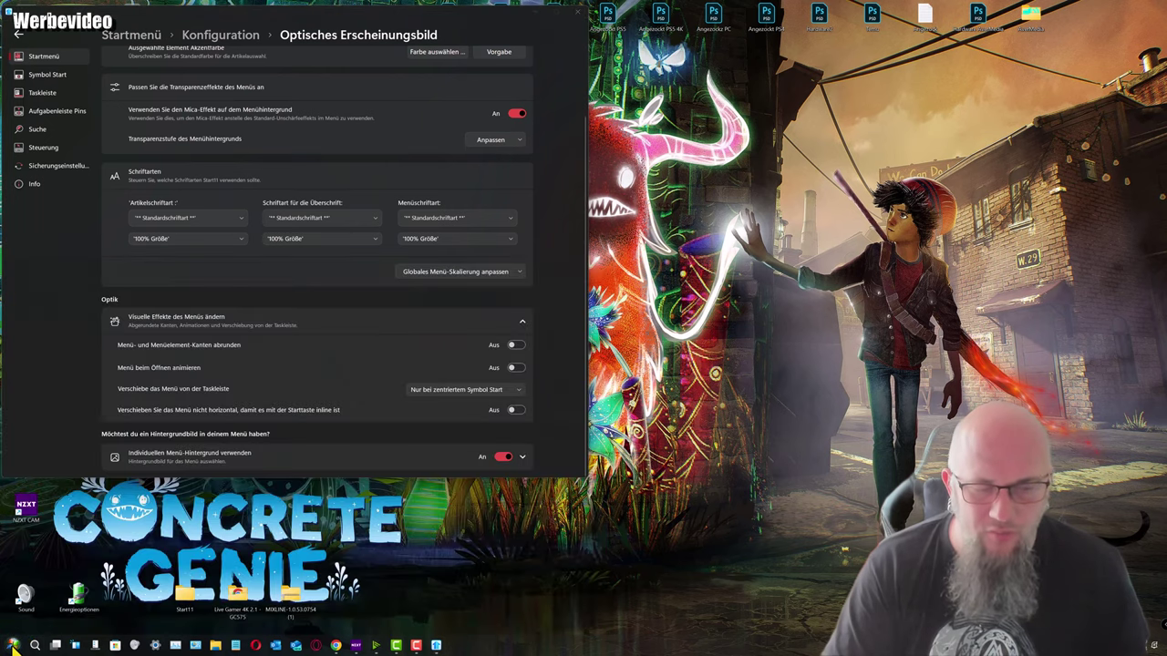
pyautogui.click(13, 645)
pyautogui.click(13, 645)
pyautogui.click(12, 646)
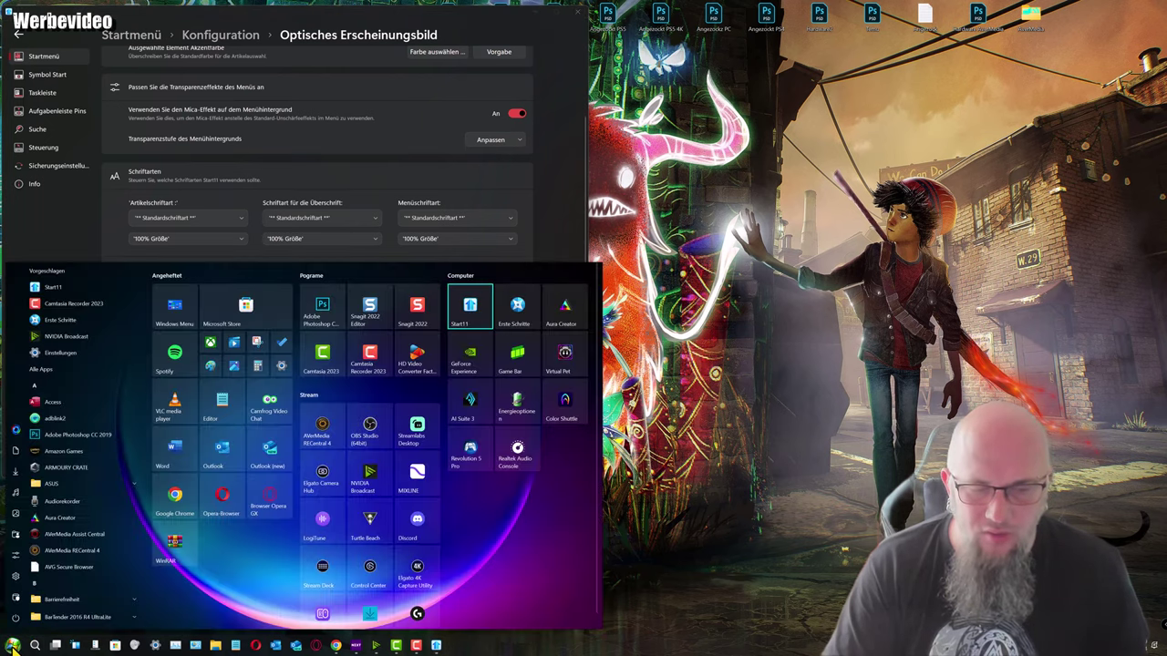
pyautogui.click(13, 645)
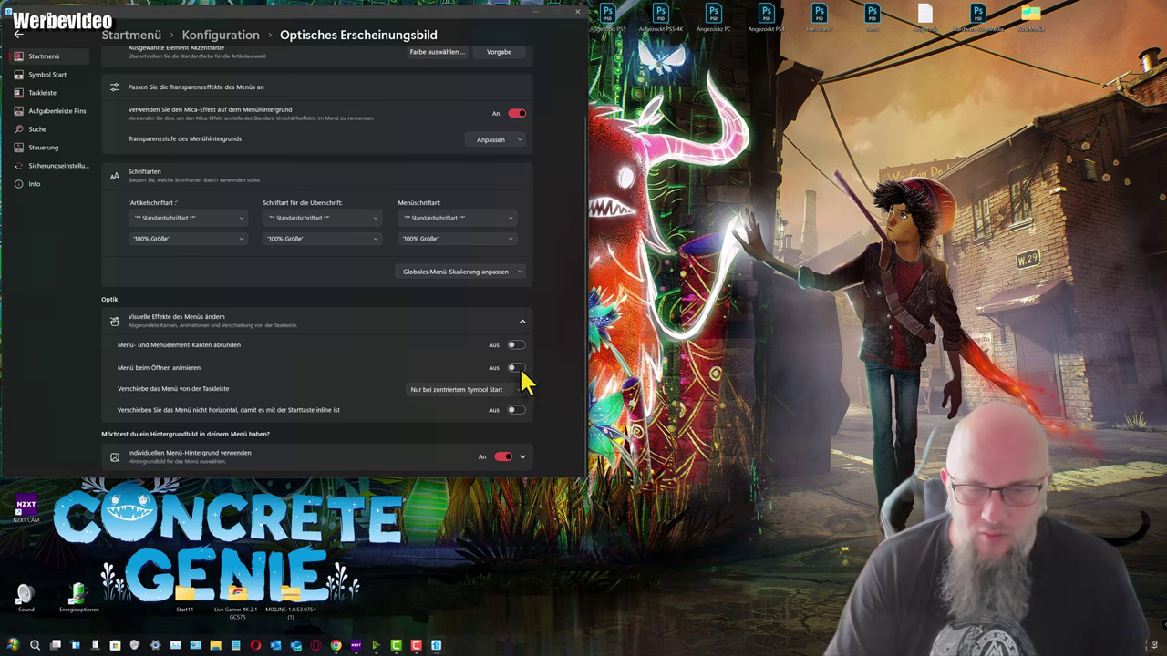
# Turn rounded menu edges and the opening animation back on and compare the Start menu's corners
pyautogui.click(13, 646)
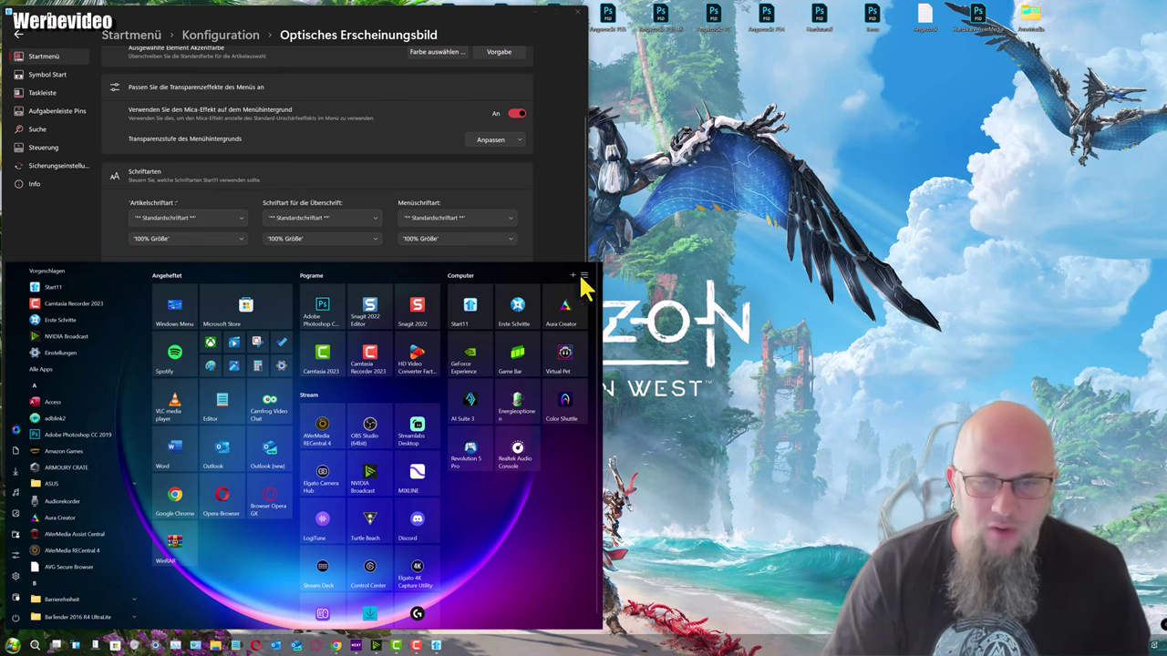
pyautogui.click(555, 223)
pyautogui.click(515, 345)
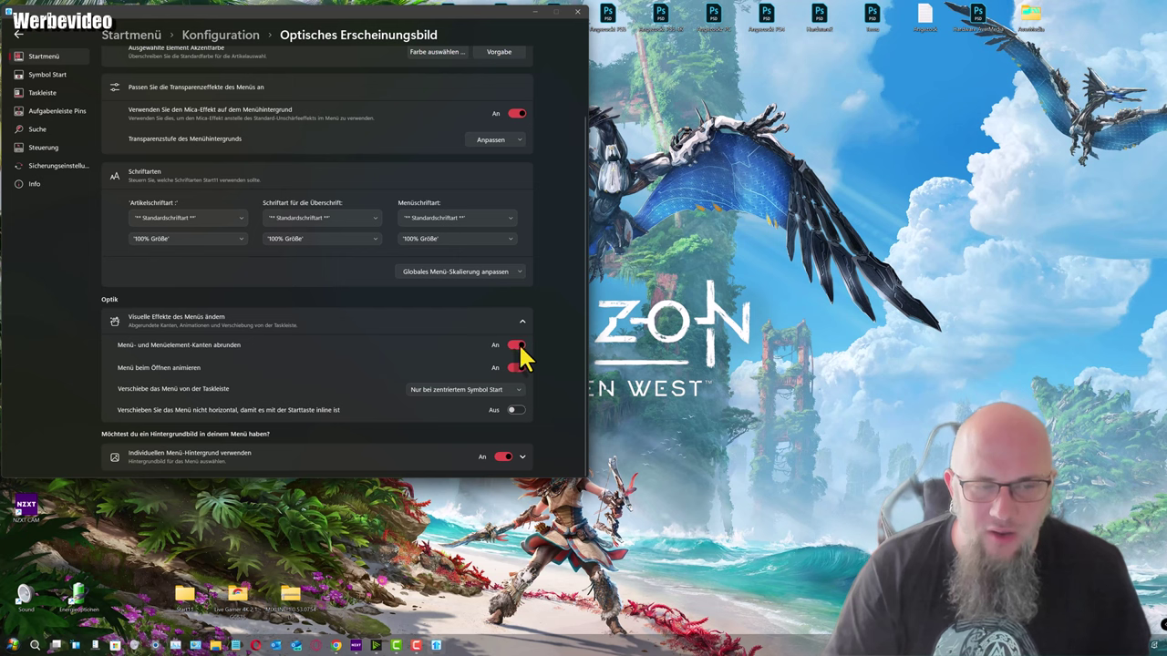
pyautogui.click(13, 646)
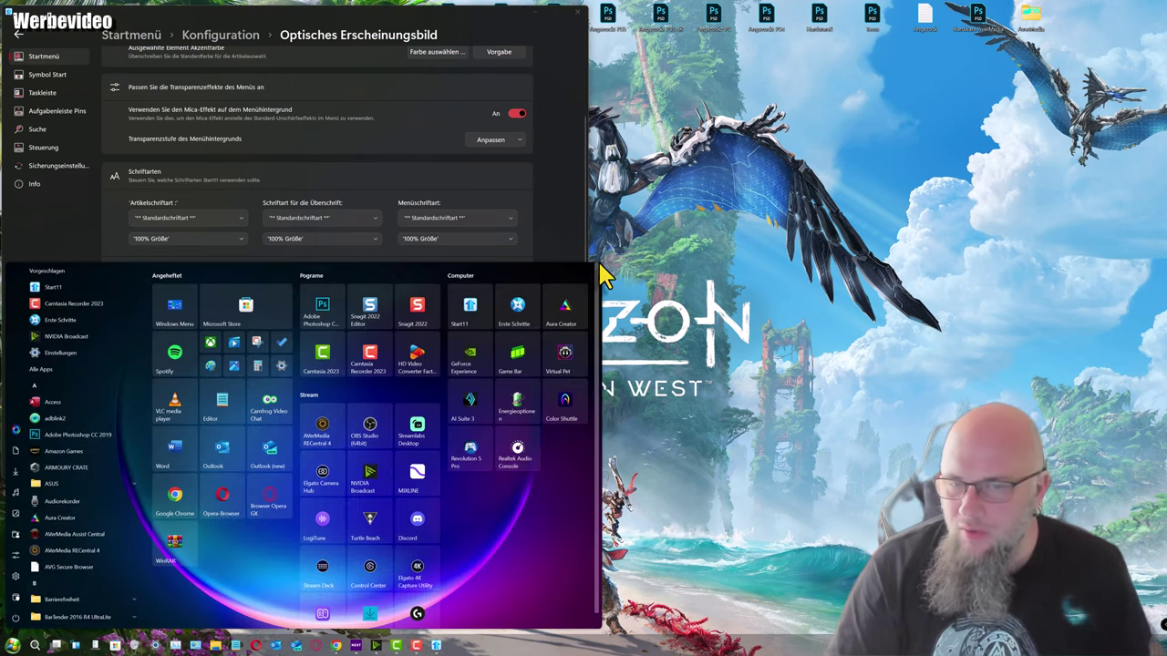
pyautogui.click(555, 223)
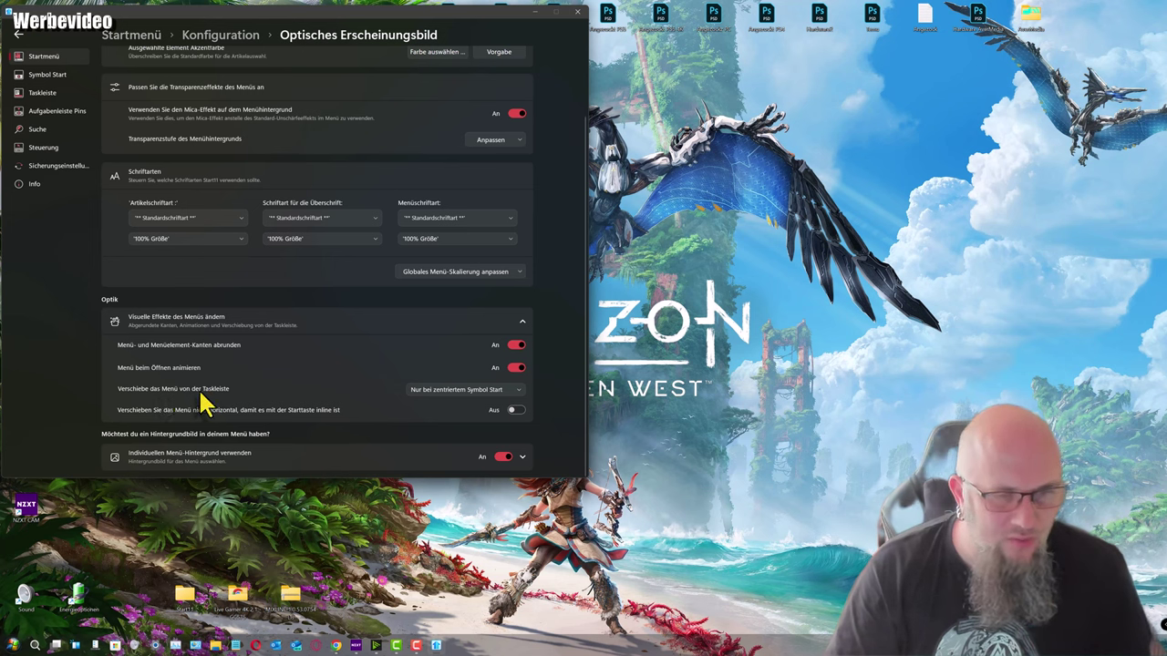
# Keep the taskbar offset at Nur bei zentriertem Symbol Start and try the option against horizontal menu shifting in the Start menu
pyautogui.click(442, 389)
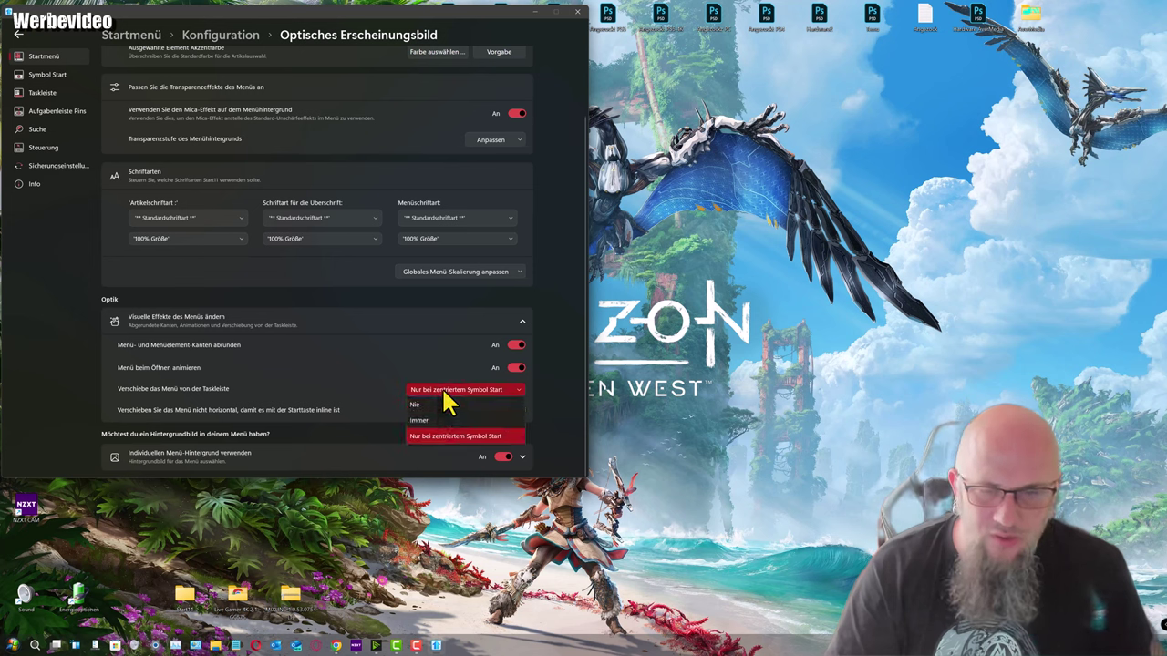
pyautogui.click(481, 438)
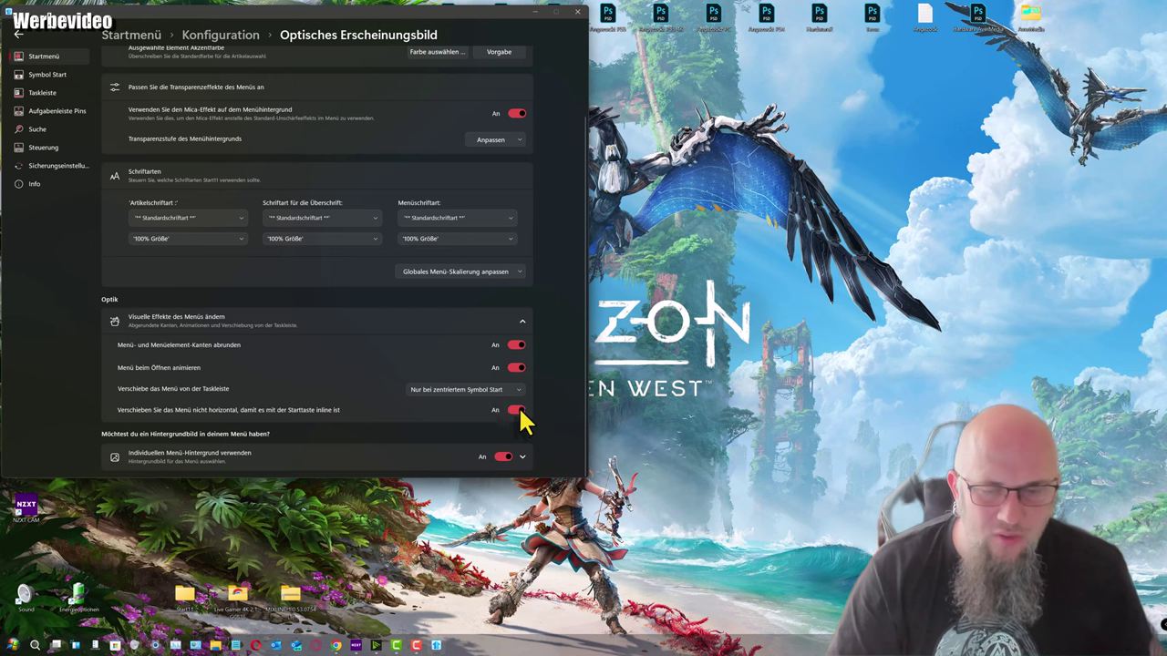
pyautogui.click(13, 645)
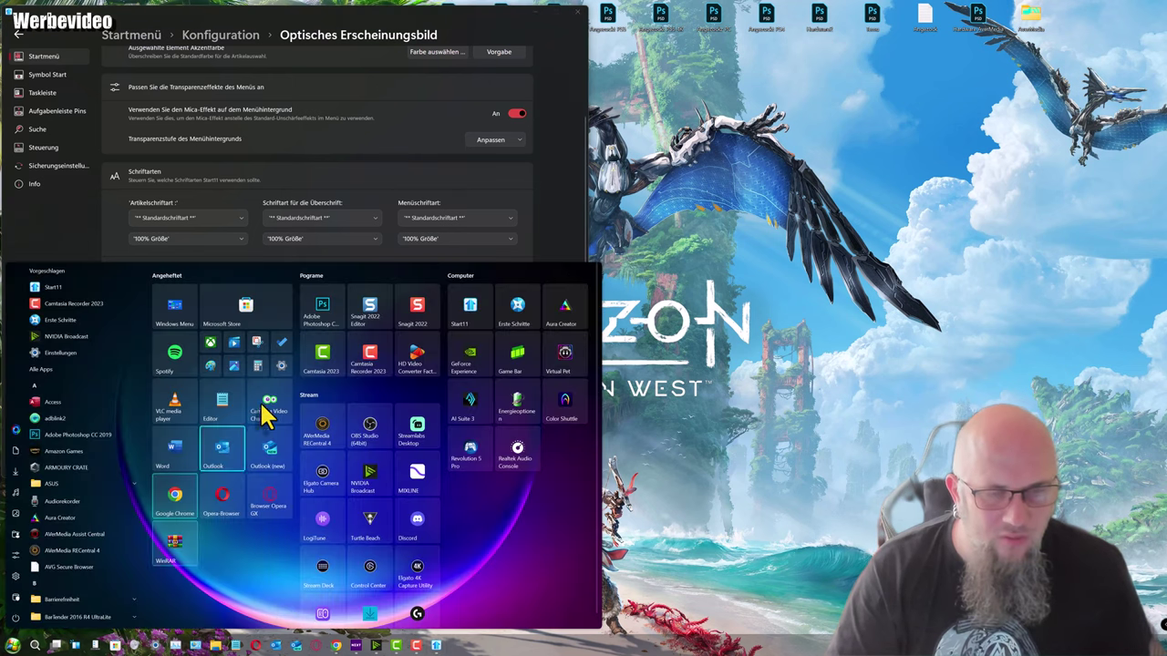
pyautogui.click(541, 243)
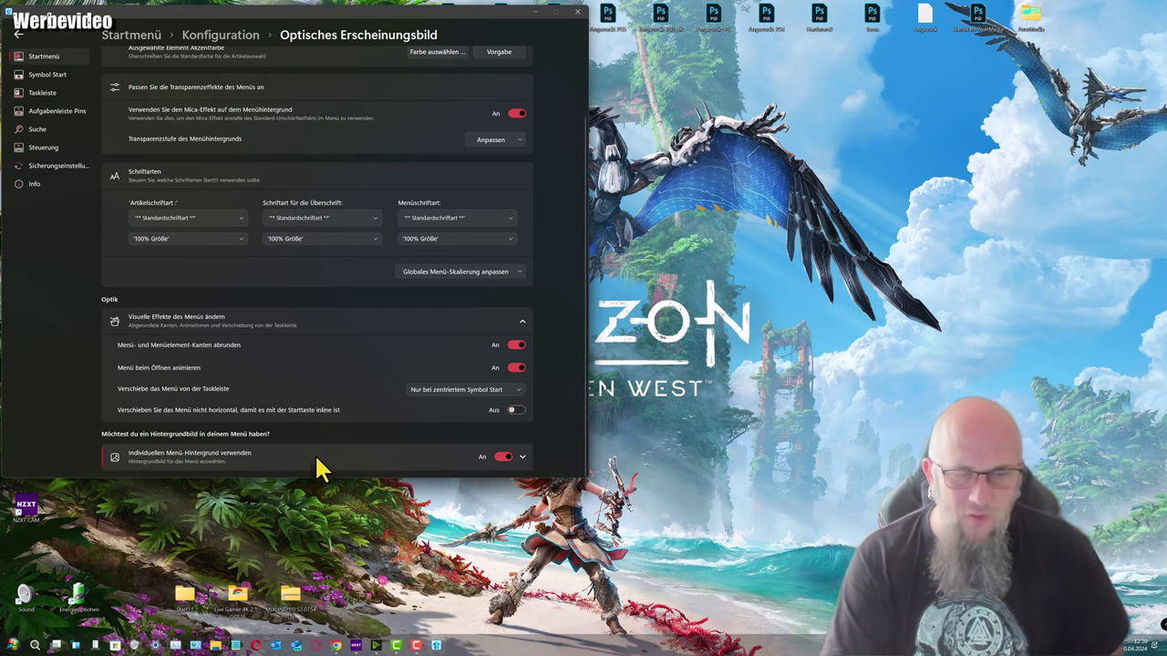
# Expand the individual menu background settings and view the available background images, keeping img101
pyautogui.click(523, 456)
pyautogui.scroll(-2, 547, 335)
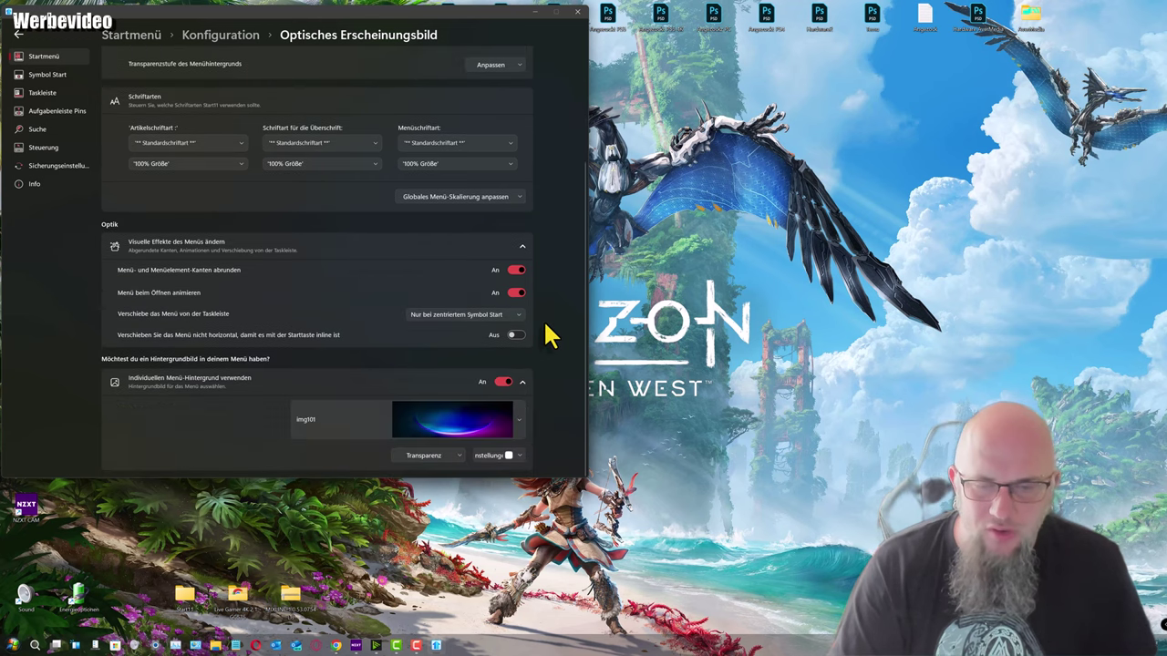
pyautogui.click(488, 420)
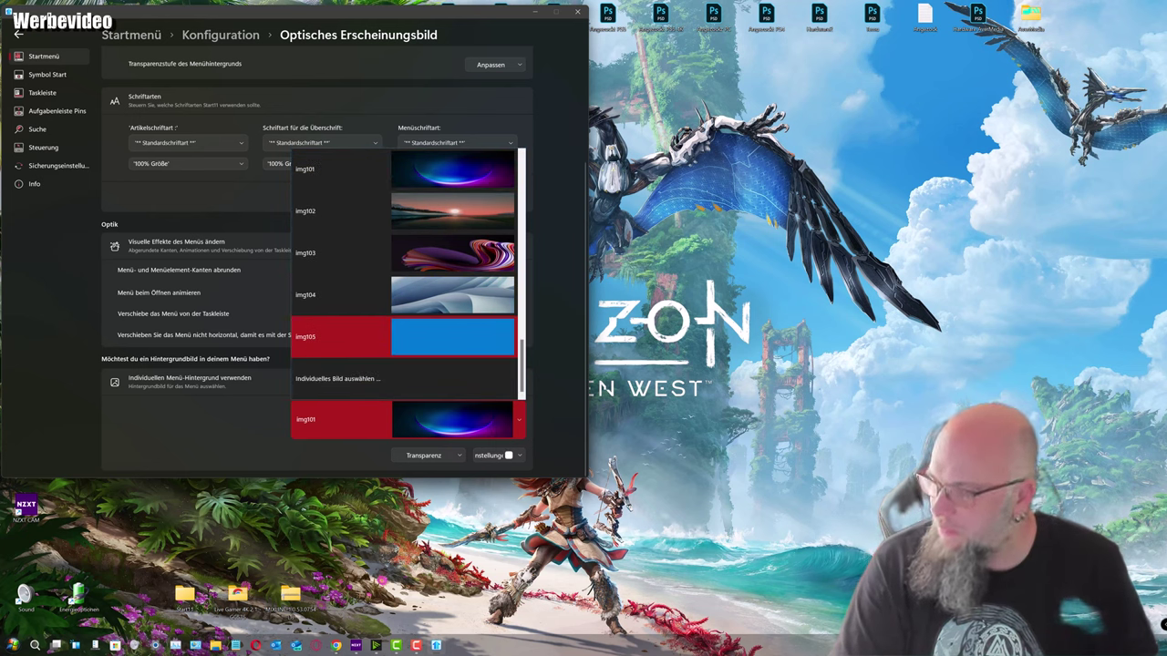
pyautogui.press('Escape')
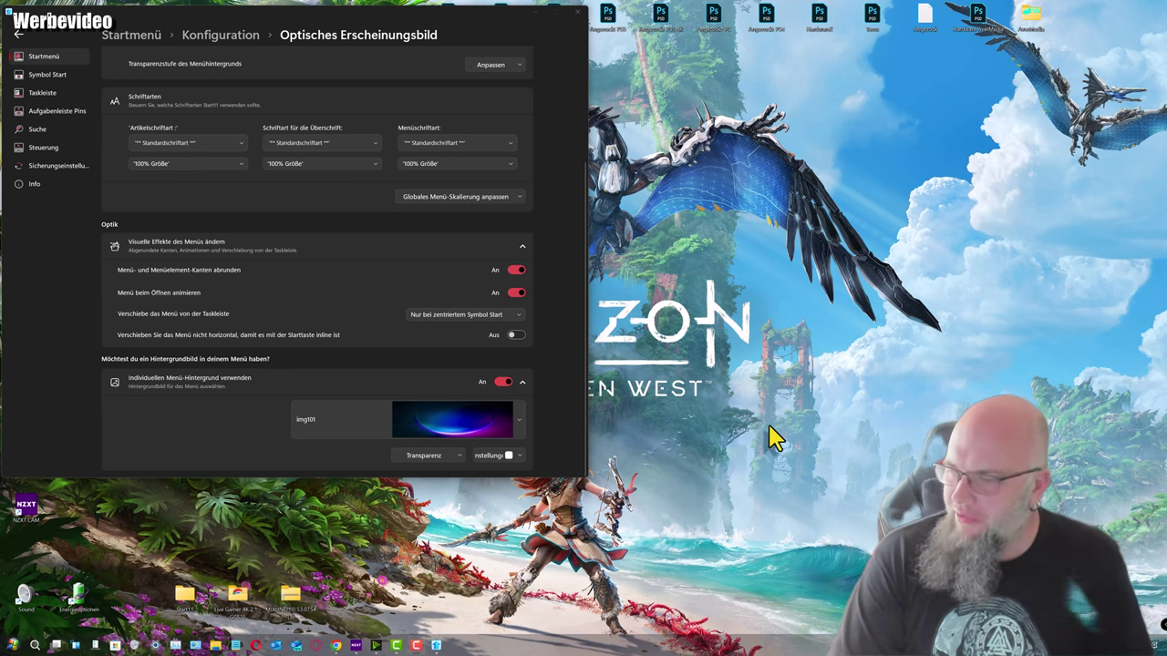
# Set the menu background image's Transparenz to 0% and check the Start menu
pyautogui.click(454, 461)
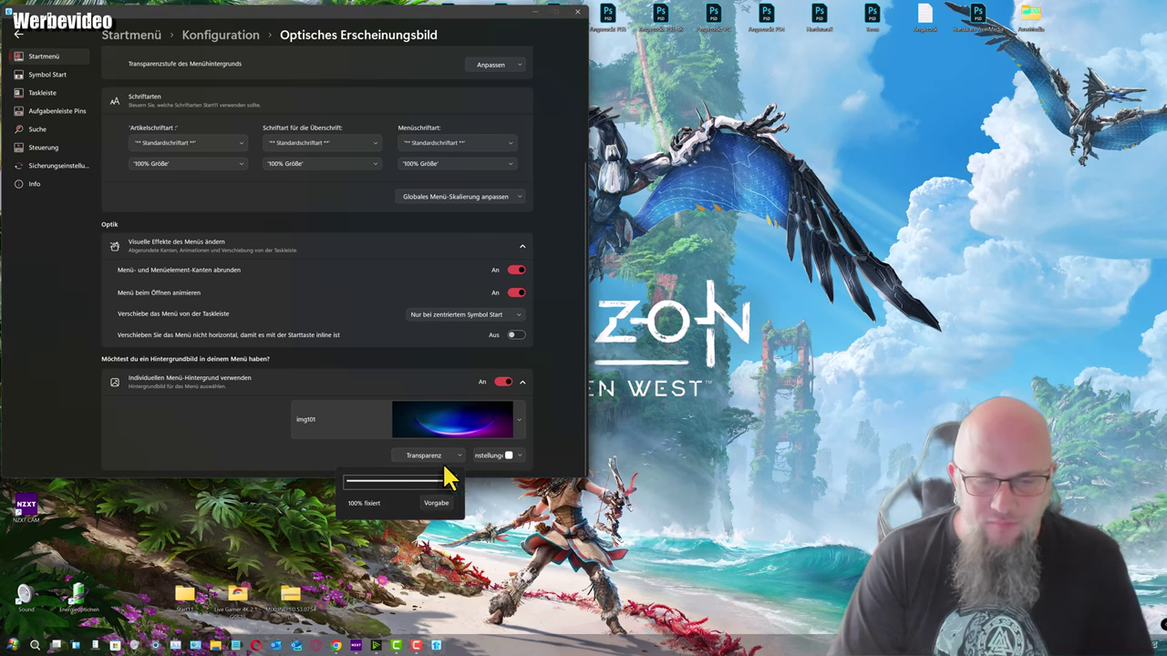
pyautogui.moveTo(450, 484); pyautogui.dragTo(330, 494)
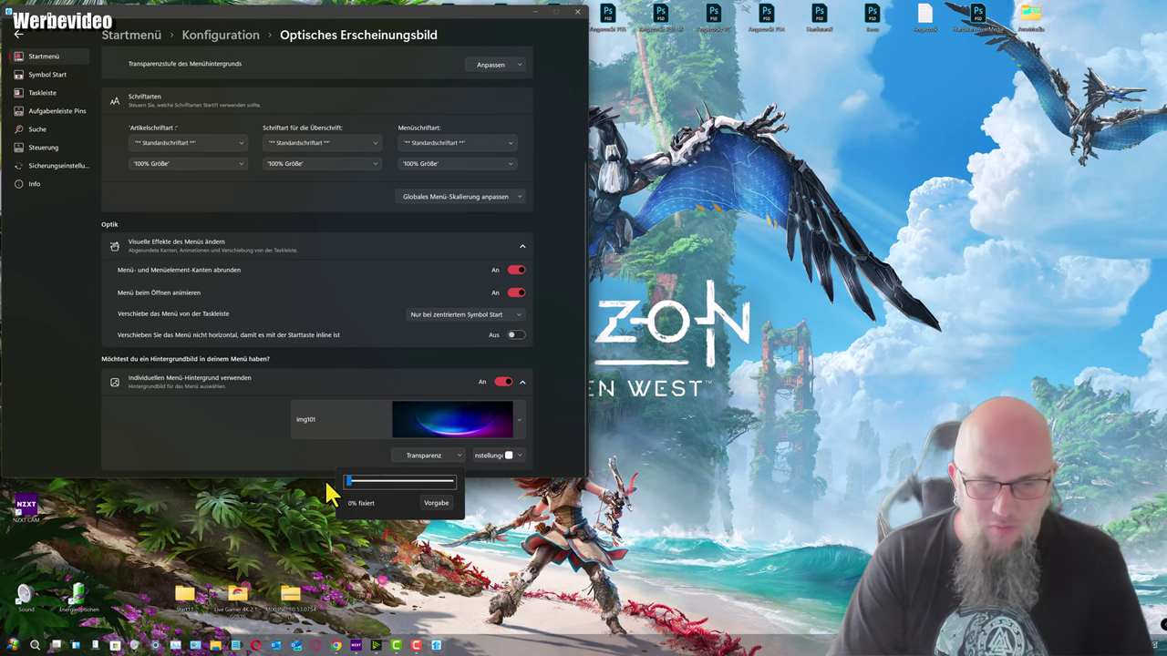
pyautogui.click(12, 646)
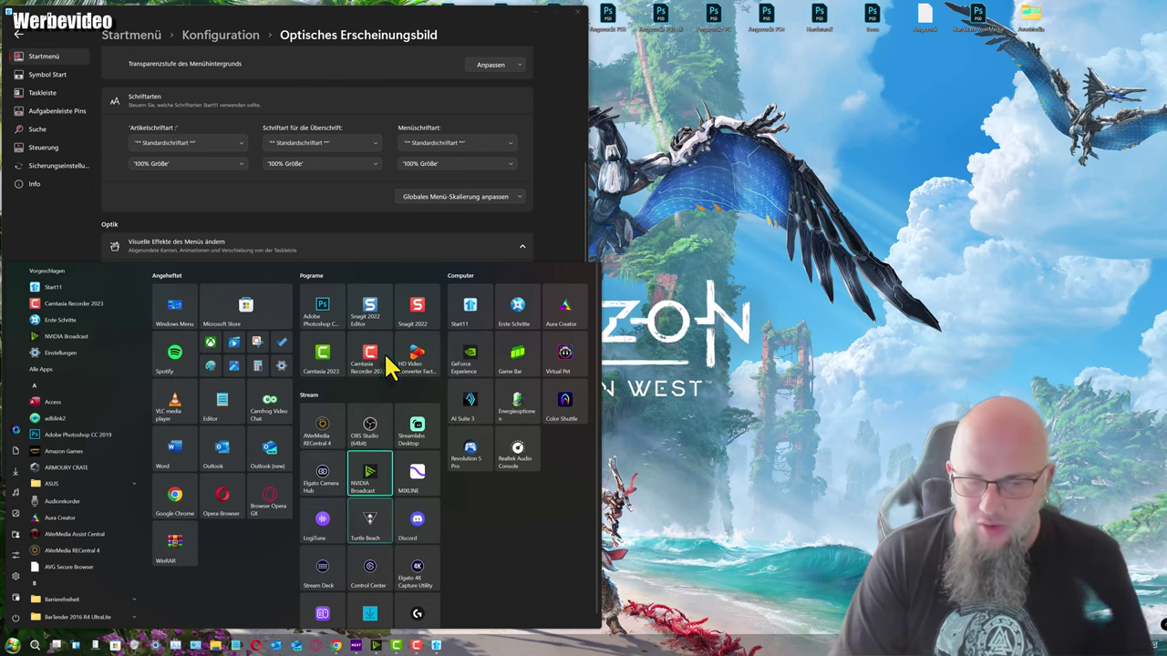
pyautogui.click(563, 258)
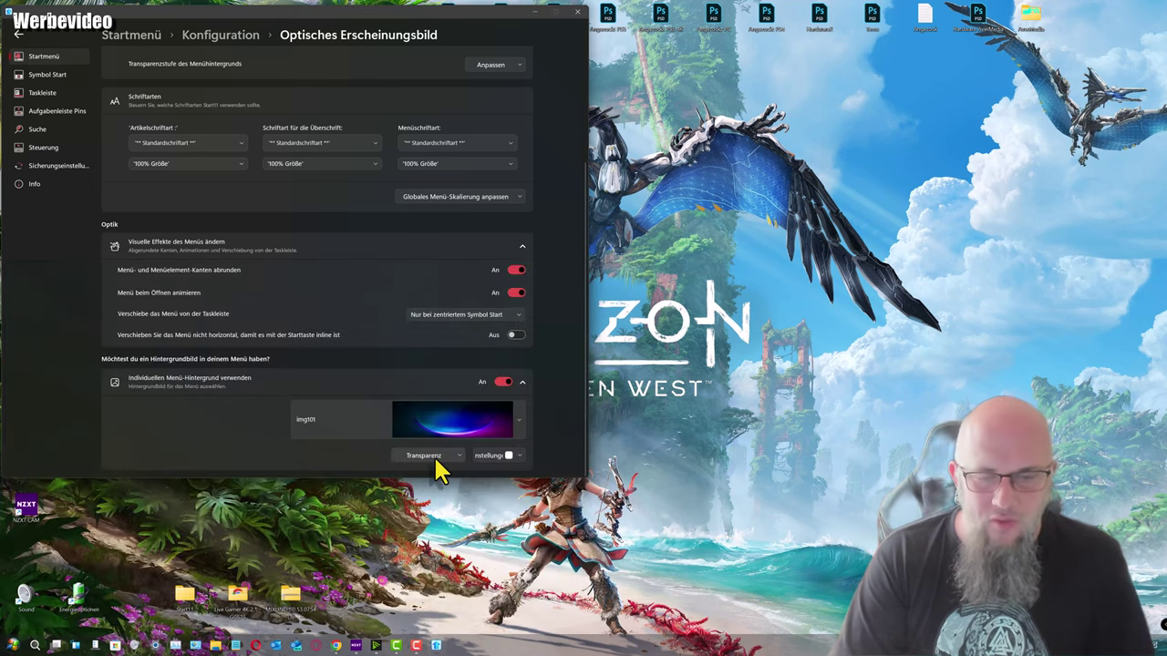
# Set the menu background image's Transparenz to 50% and check the Start menu
pyautogui.click(429, 456)
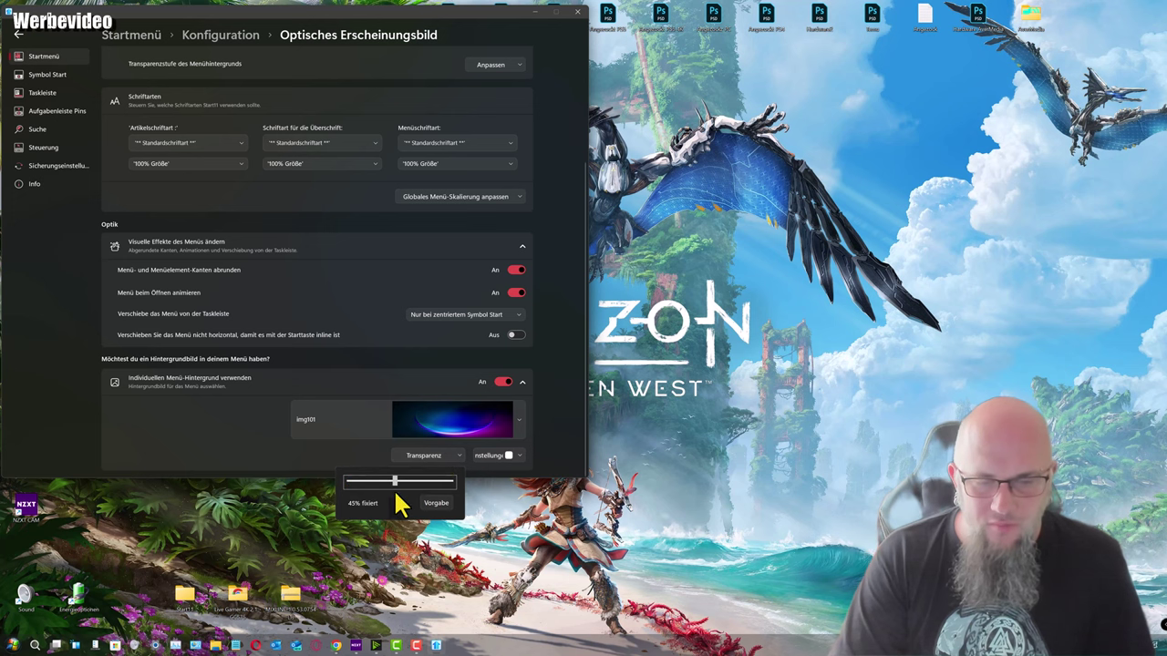
pyautogui.click(12, 646)
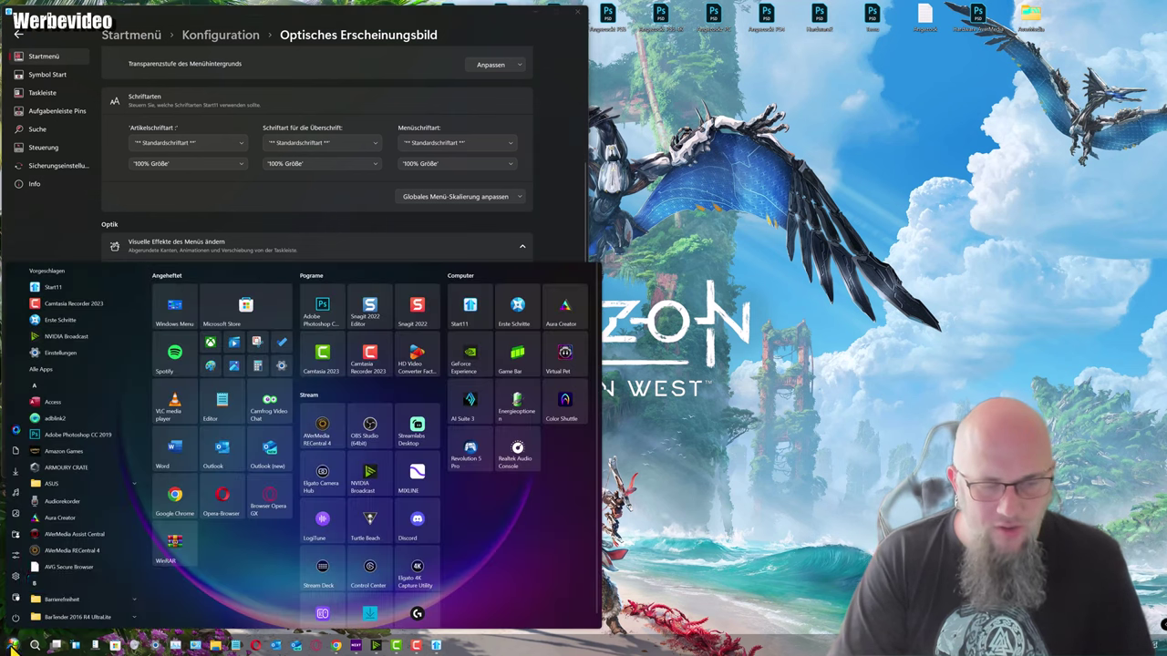
pyautogui.click(547, 245)
# Restore the menu background image to full strength through its Transparenz setting and check the Start menu
pyautogui.click(428, 455)
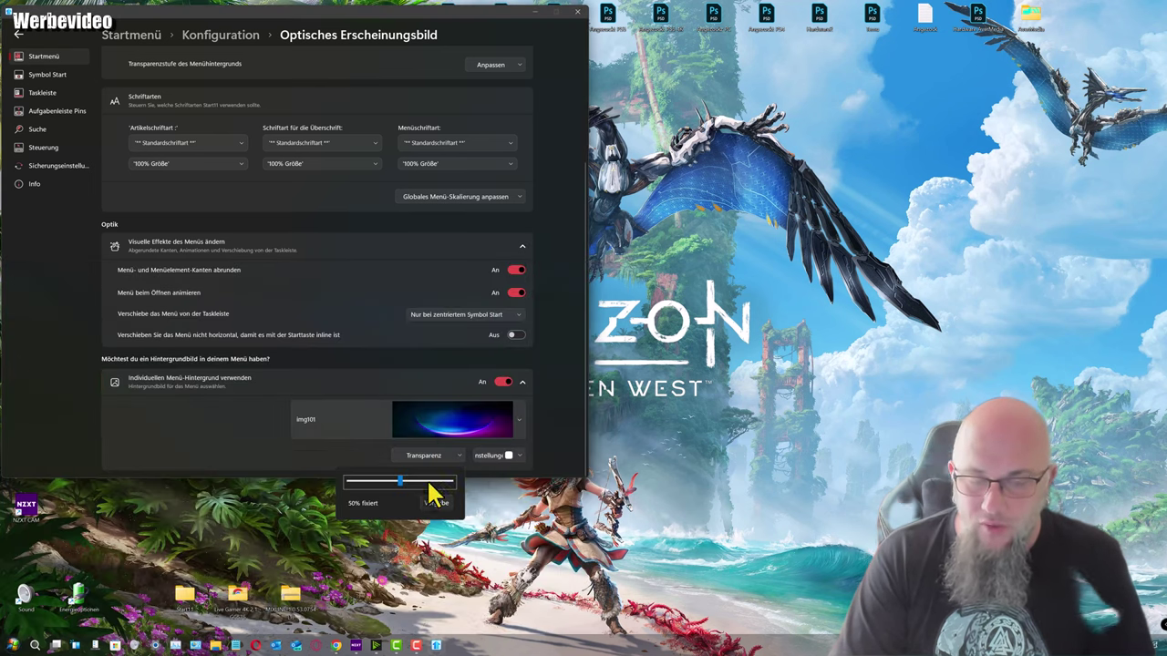
pyautogui.click(551, 424)
pyautogui.click(26, 644)
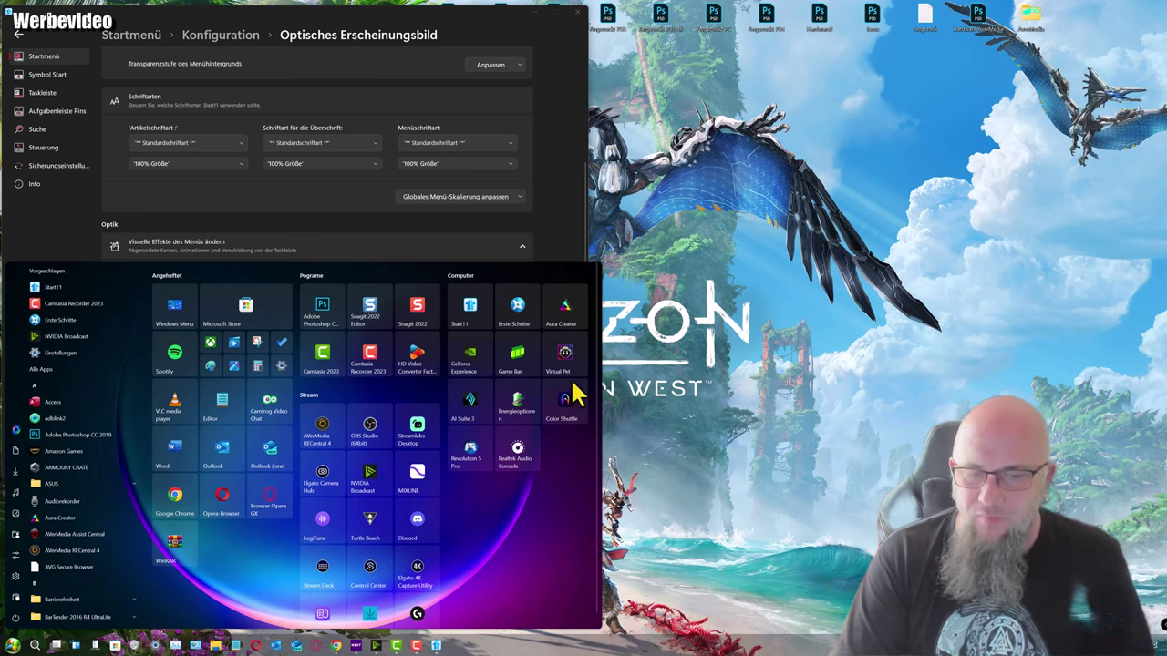
pyautogui.click(578, 228)
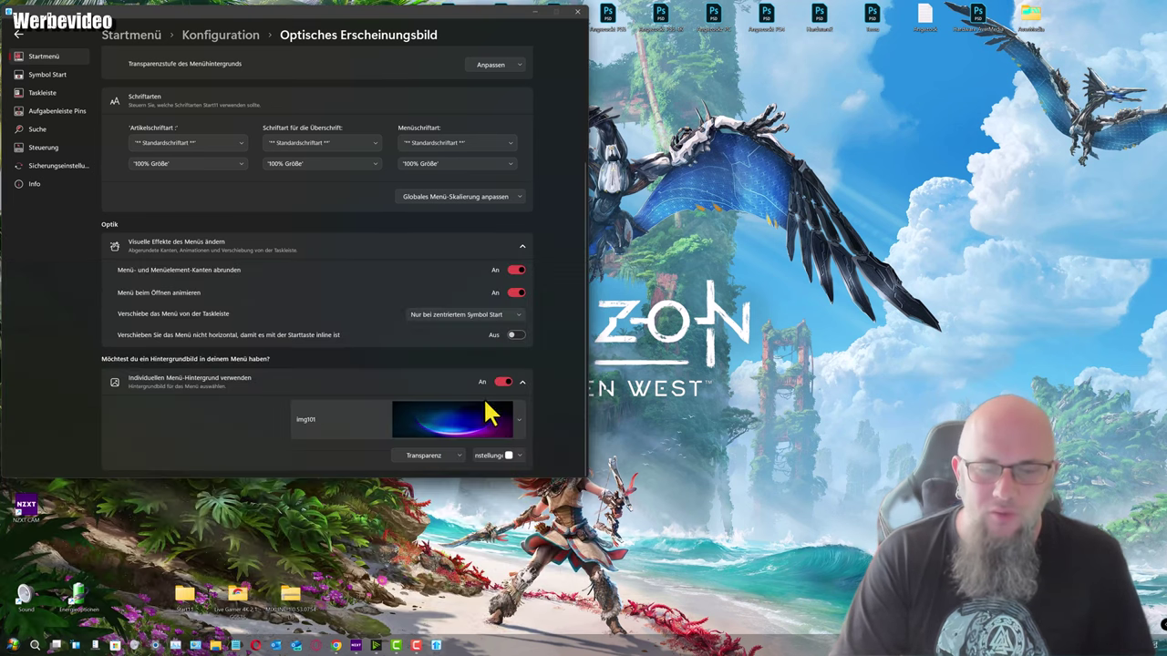
# Set the menu background image to img100 and check how it looks in the Start menu
pyautogui.click(479, 415)
pyautogui.scroll(5, 471, 333)
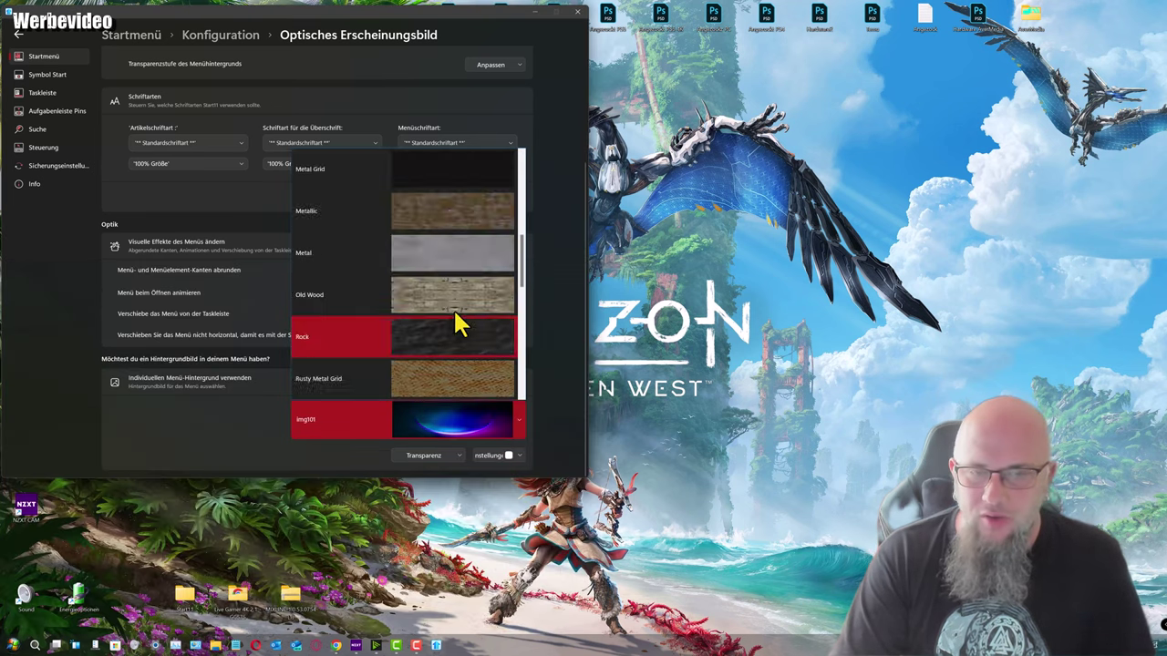
pyautogui.scroll(-5, 465, 335)
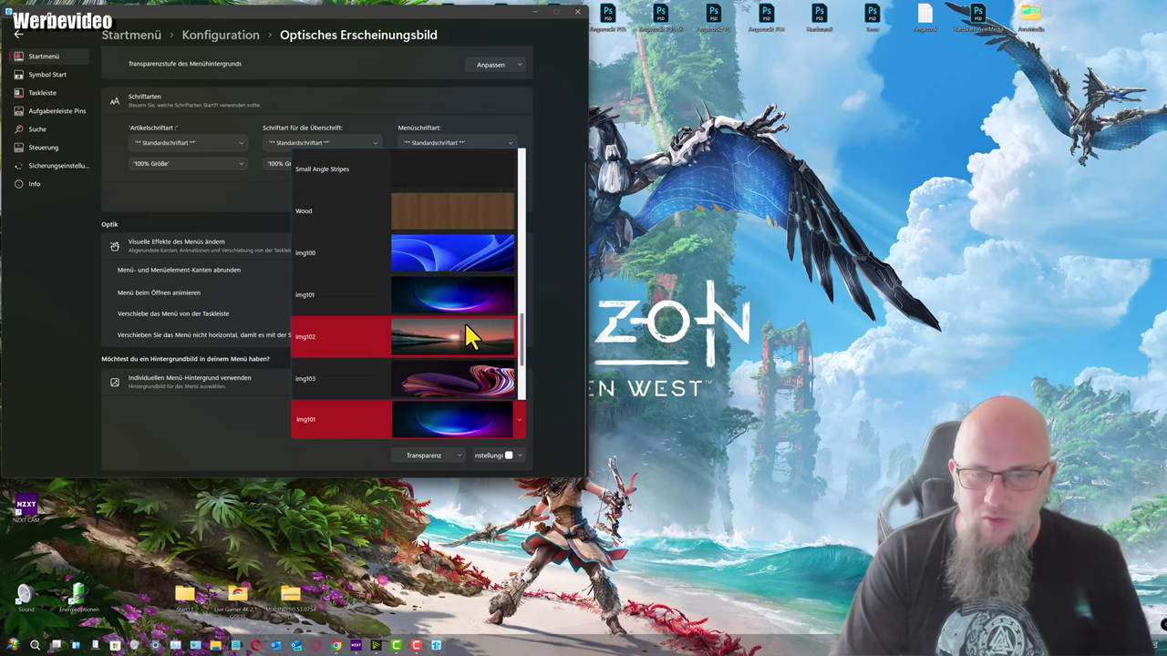
pyautogui.click(469, 255)
pyautogui.click(13, 645)
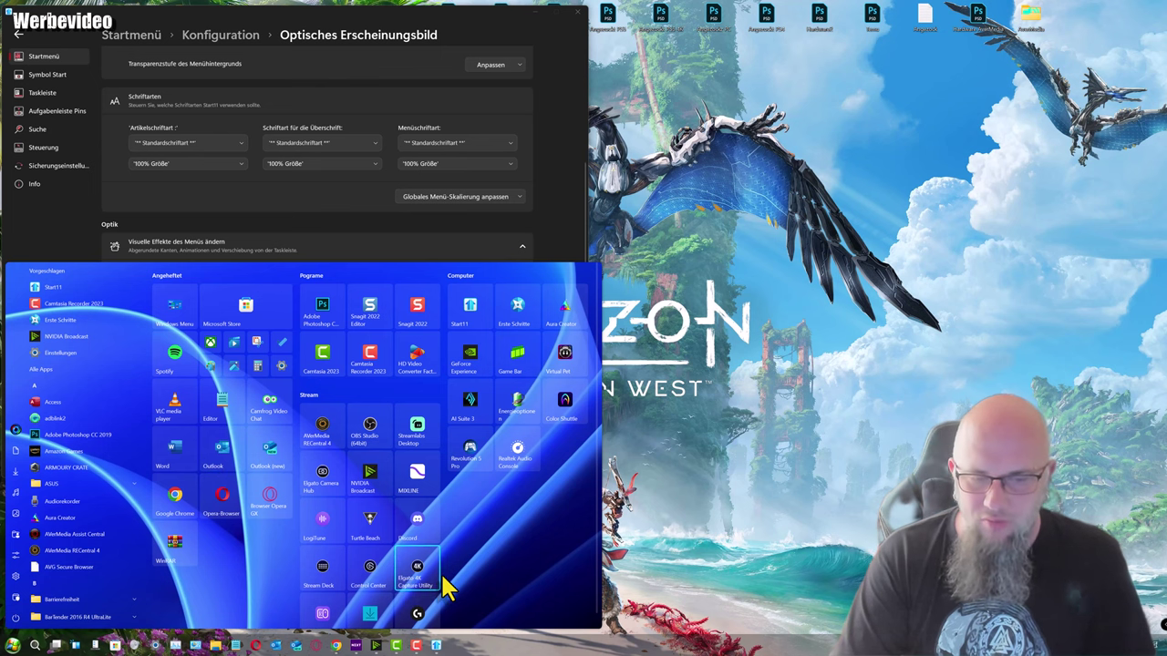
pyautogui.click(578, 229)
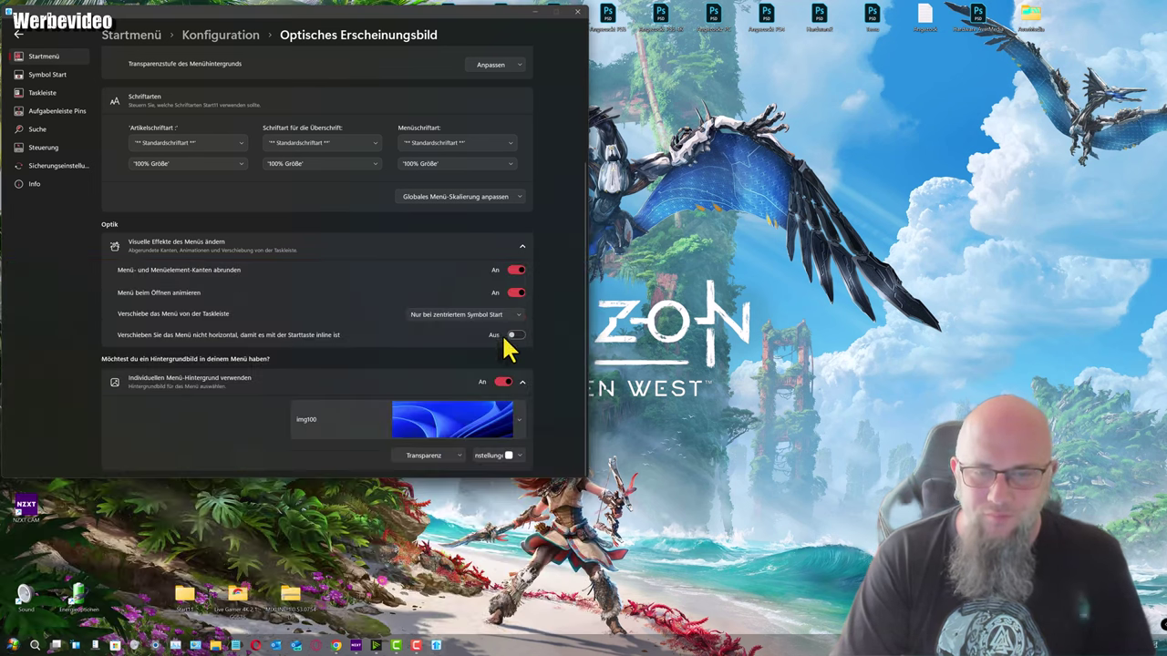
# Preview img103 as the background in the Start menu and switch the menu background image back to img101
pyautogui.click(459, 429)
pyautogui.click(469, 339)
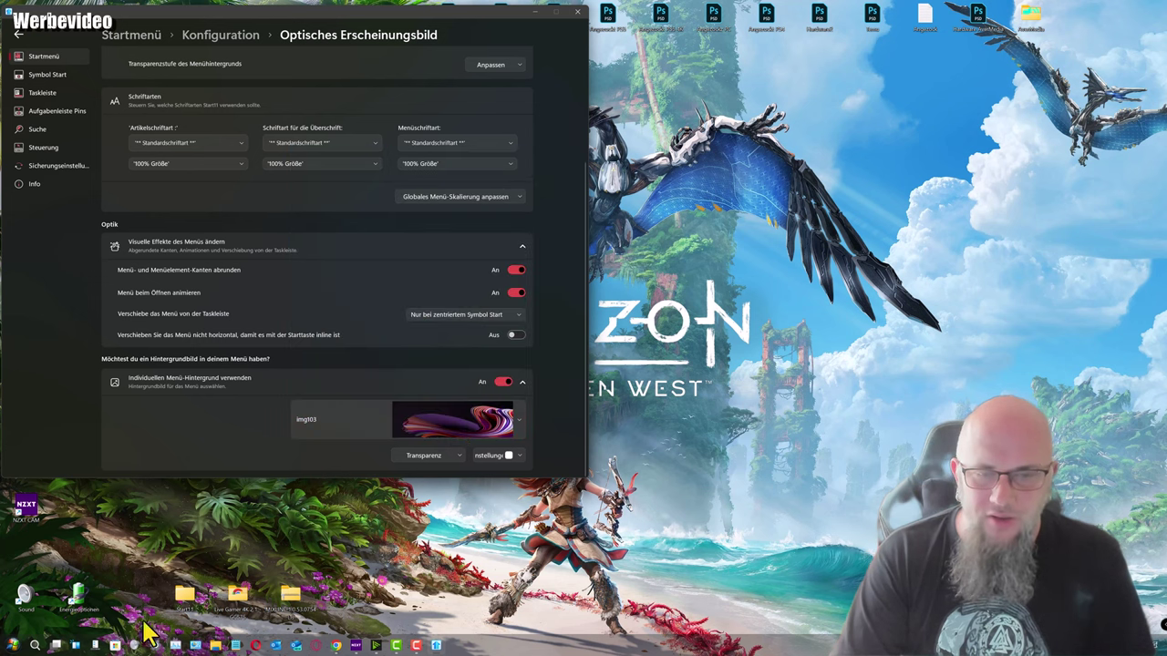
pyautogui.click(13, 644)
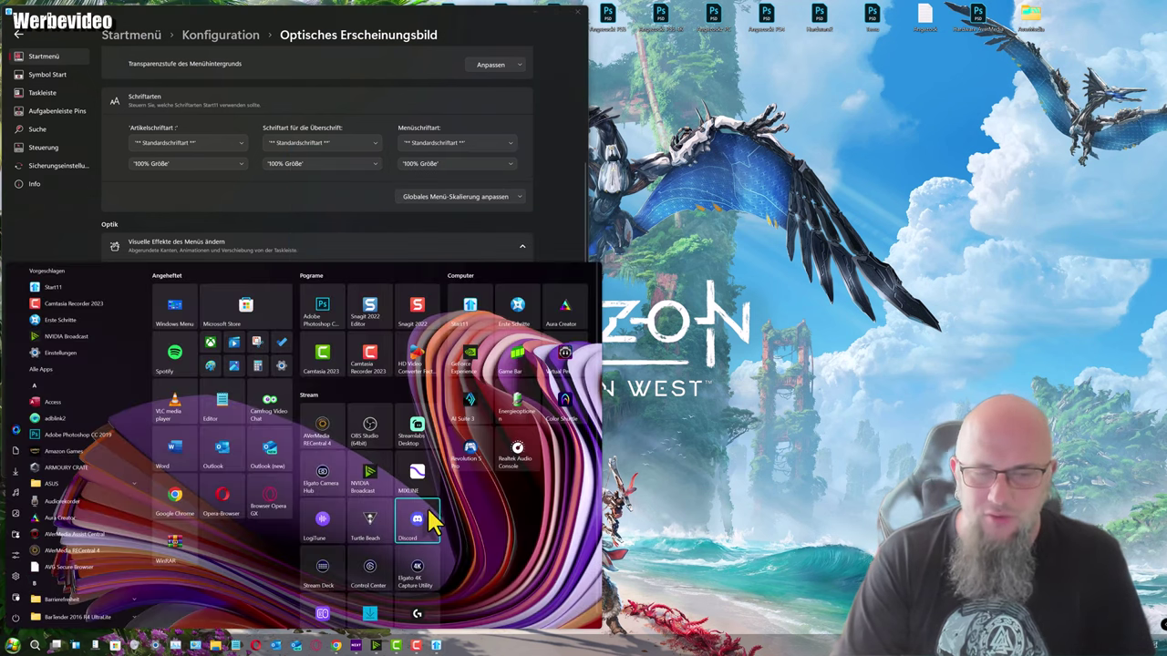
pyautogui.click(554, 240)
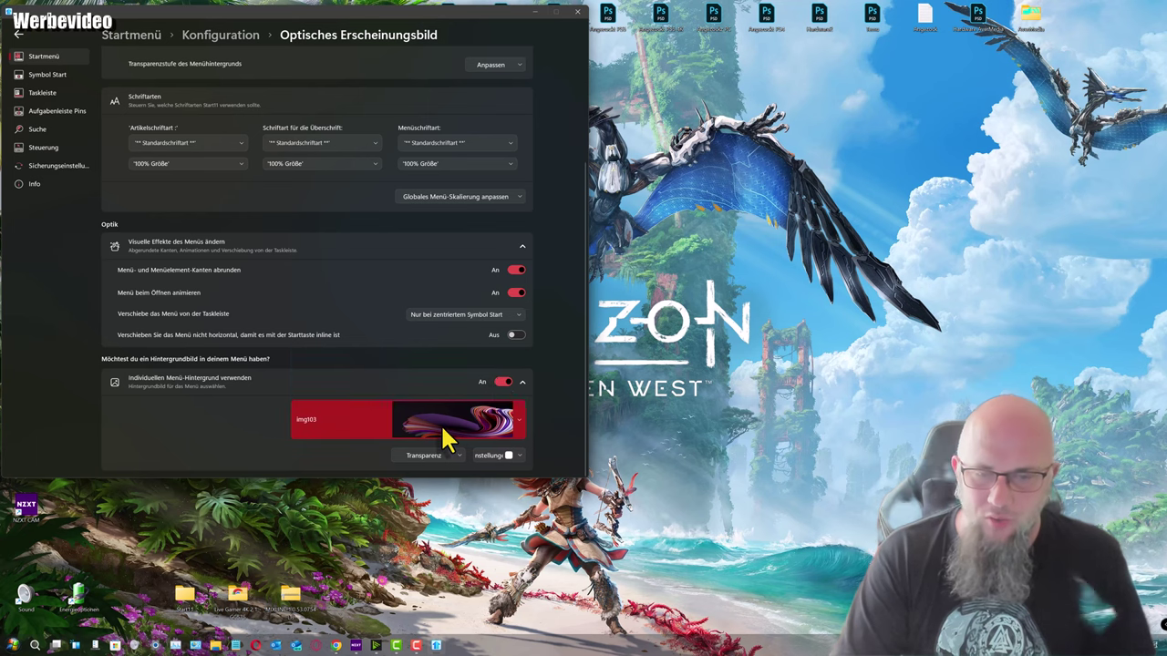
pyautogui.click(447, 435)
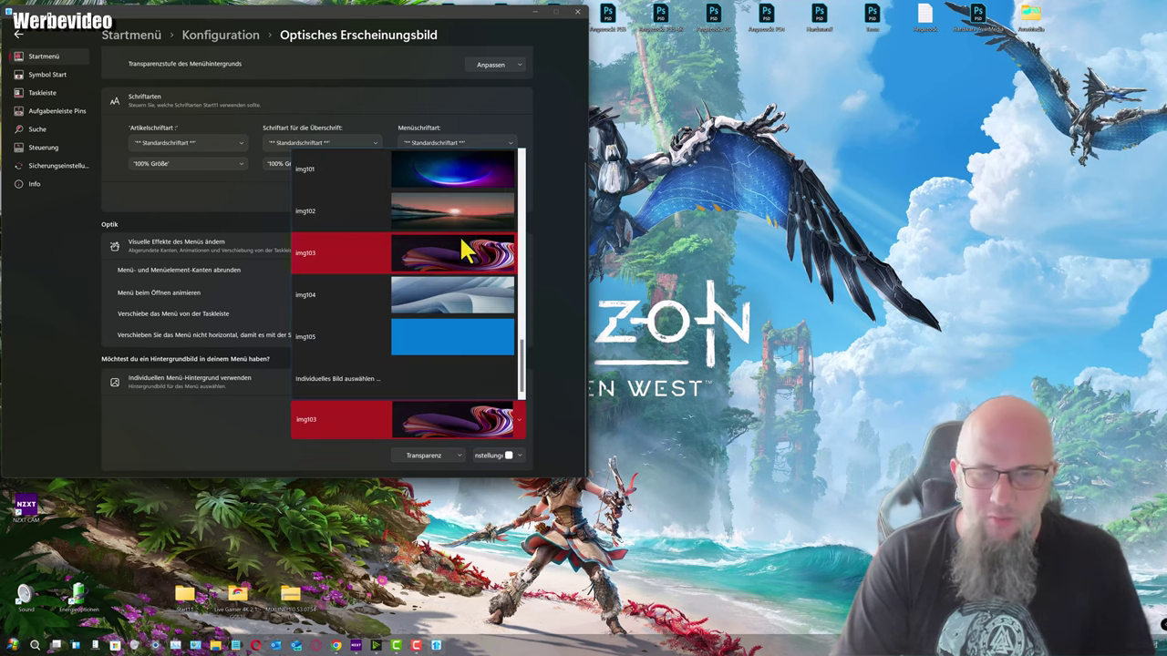
pyautogui.click(463, 181)
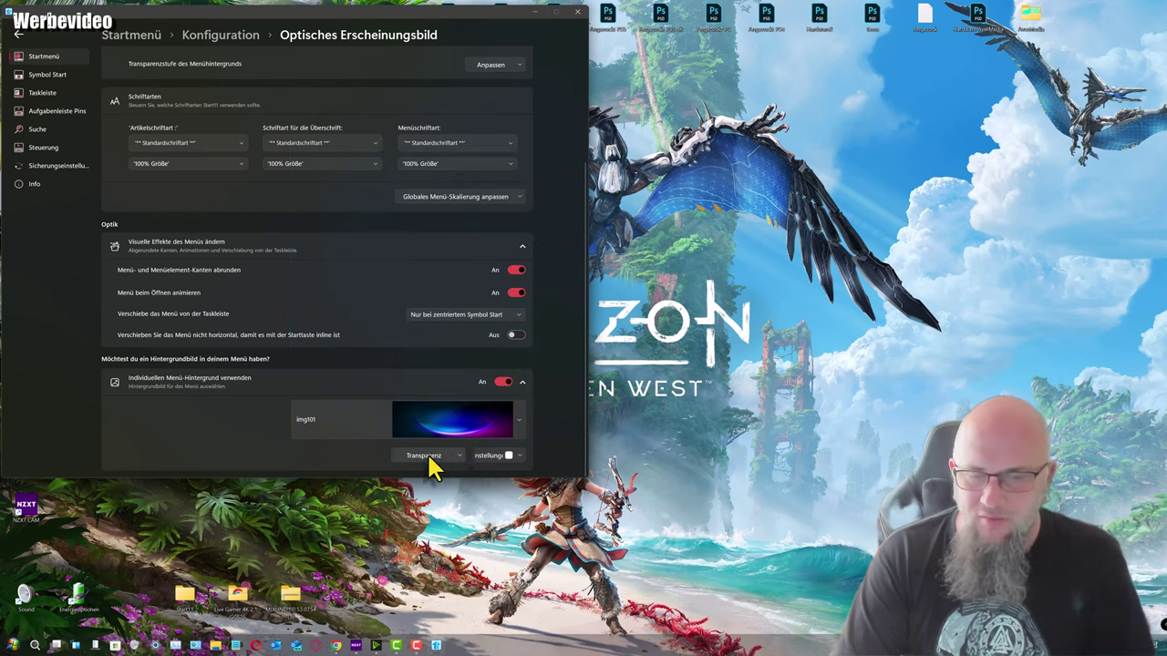
# Set the custom image OdinsTests 4k from D:\AAA_YouTube\AAAAA LOGO NEU as the menu background and check the Start menu
pyautogui.click(453, 423)
pyautogui.click(443, 383)
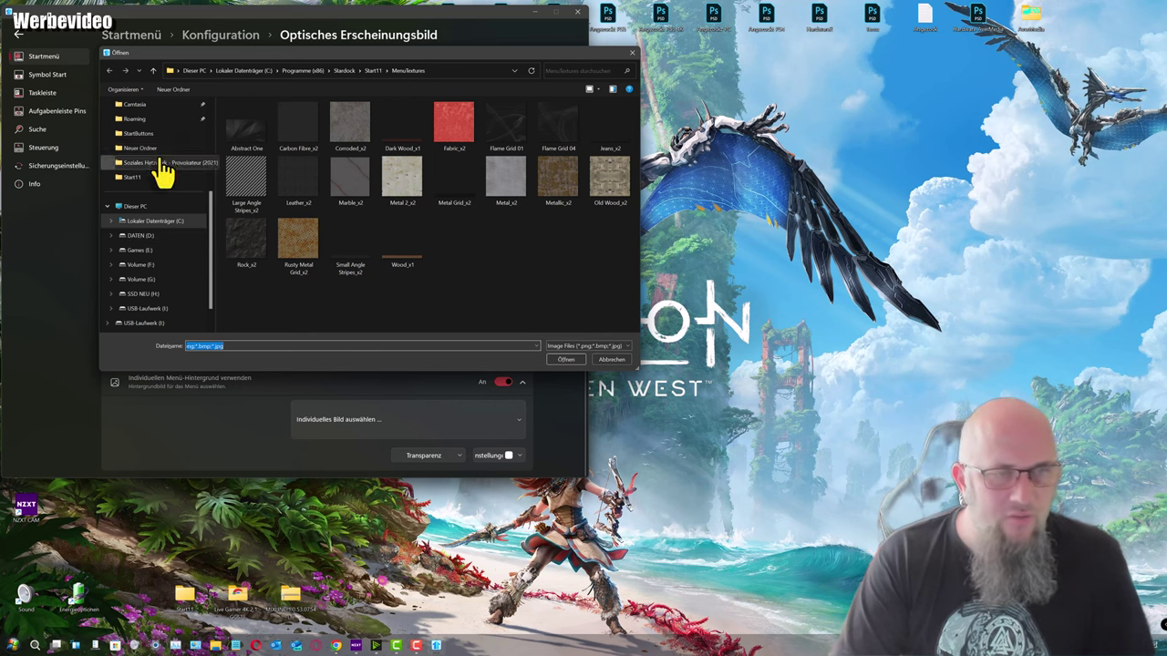
pyautogui.scroll(4, 164, 172)
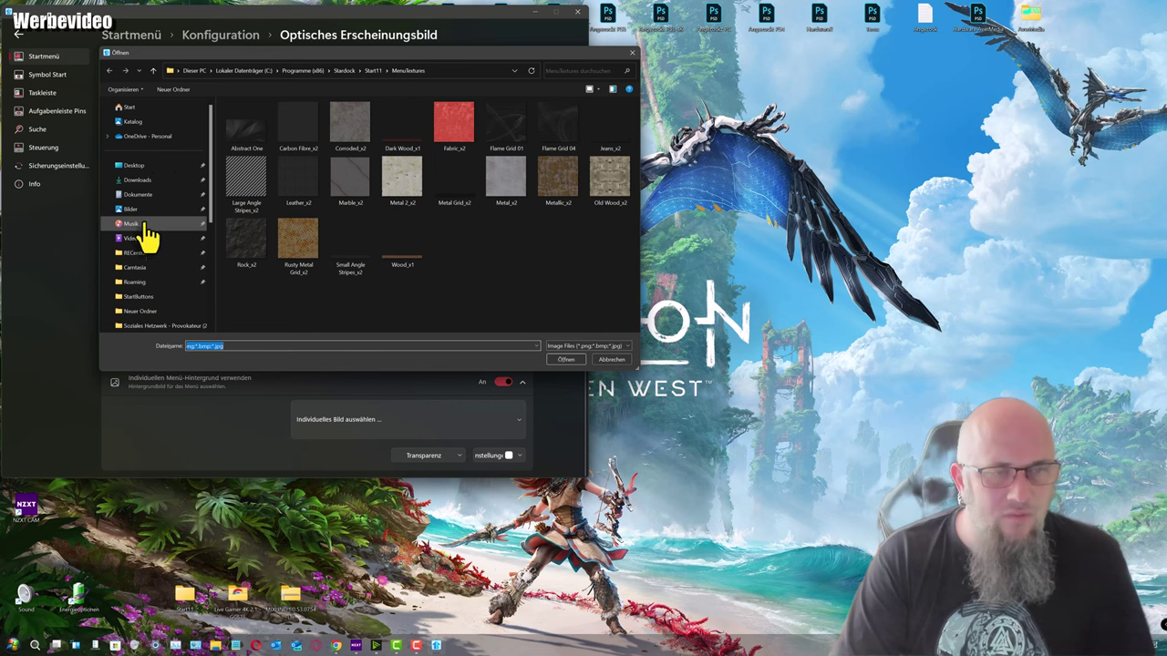
pyautogui.scroll(-4, 167, 239)
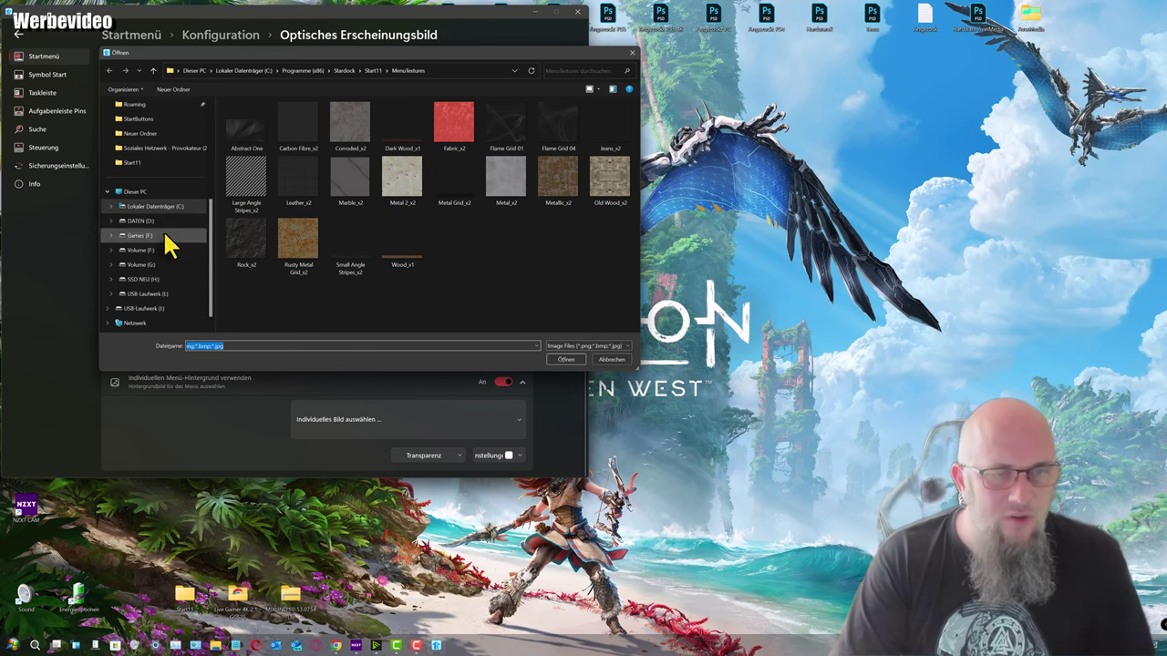
pyautogui.click(161, 221)
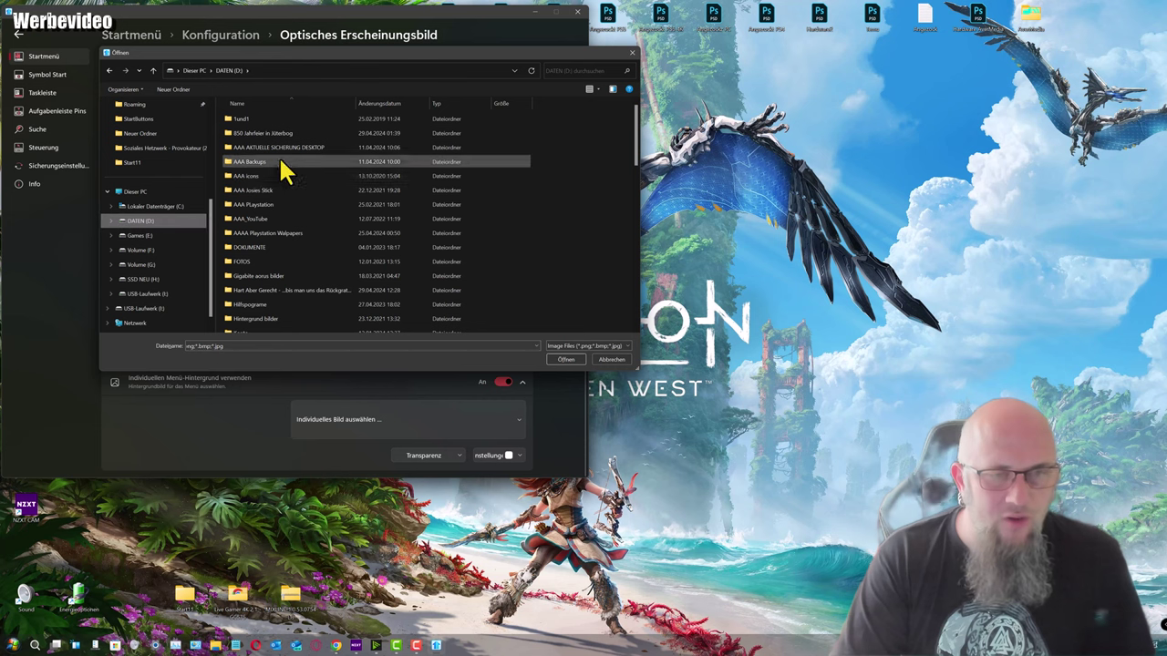
pyautogui.doubleClick(280, 222)
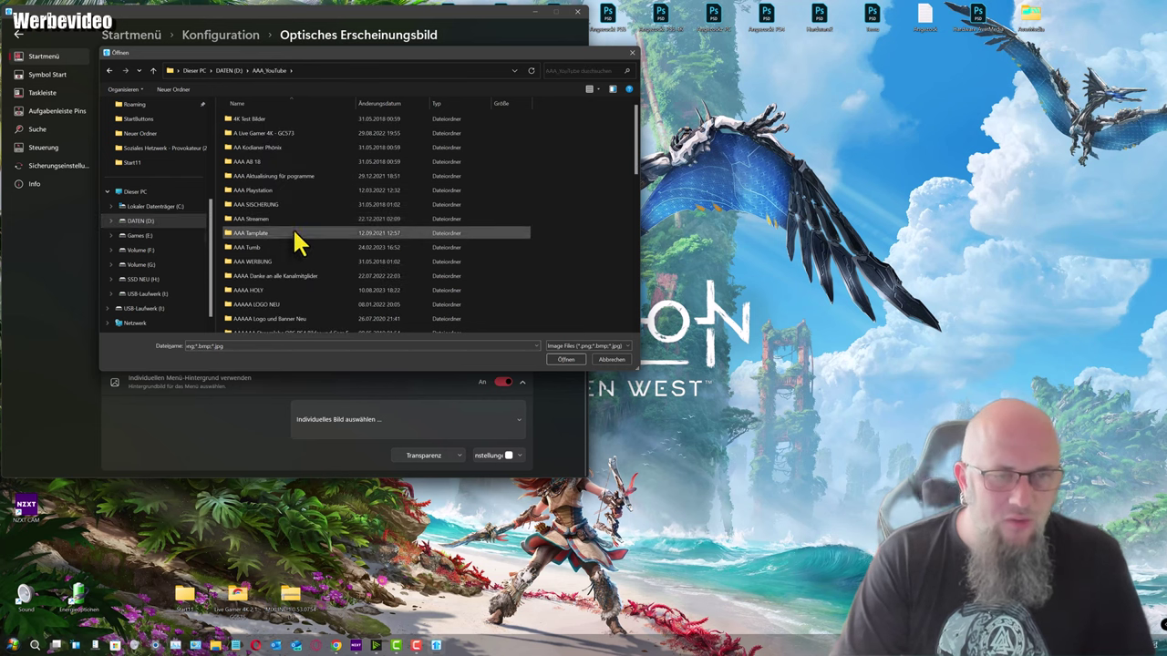
pyautogui.scroll(-2, 300, 264)
pyautogui.doubleClick(294, 229)
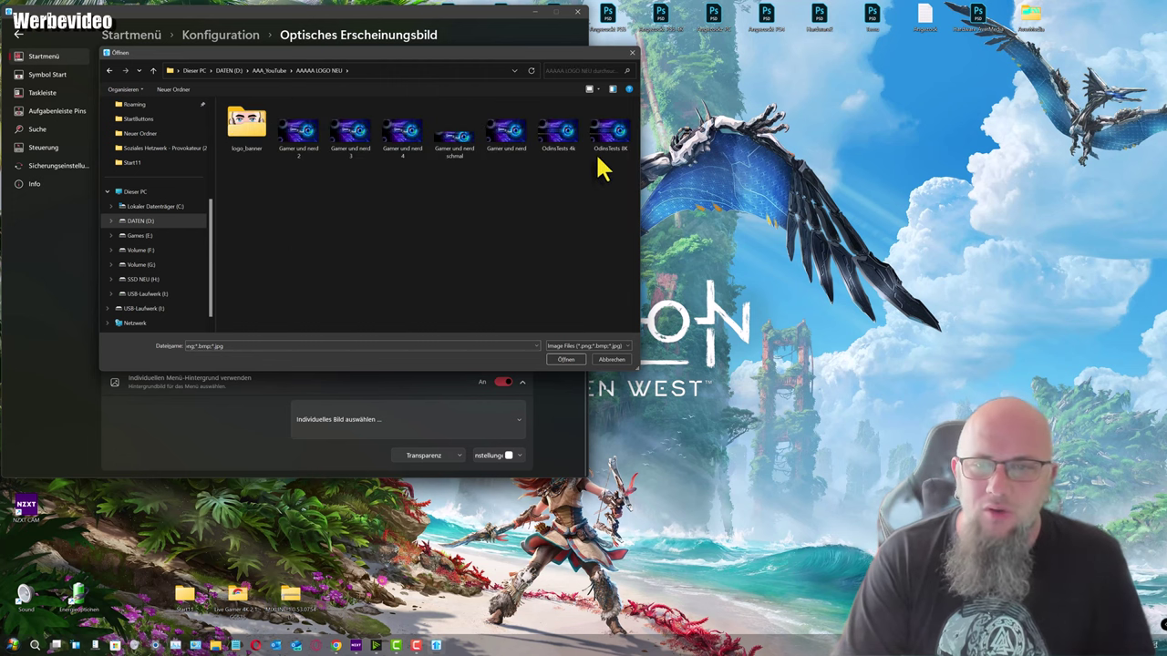
pyautogui.click(558, 146)
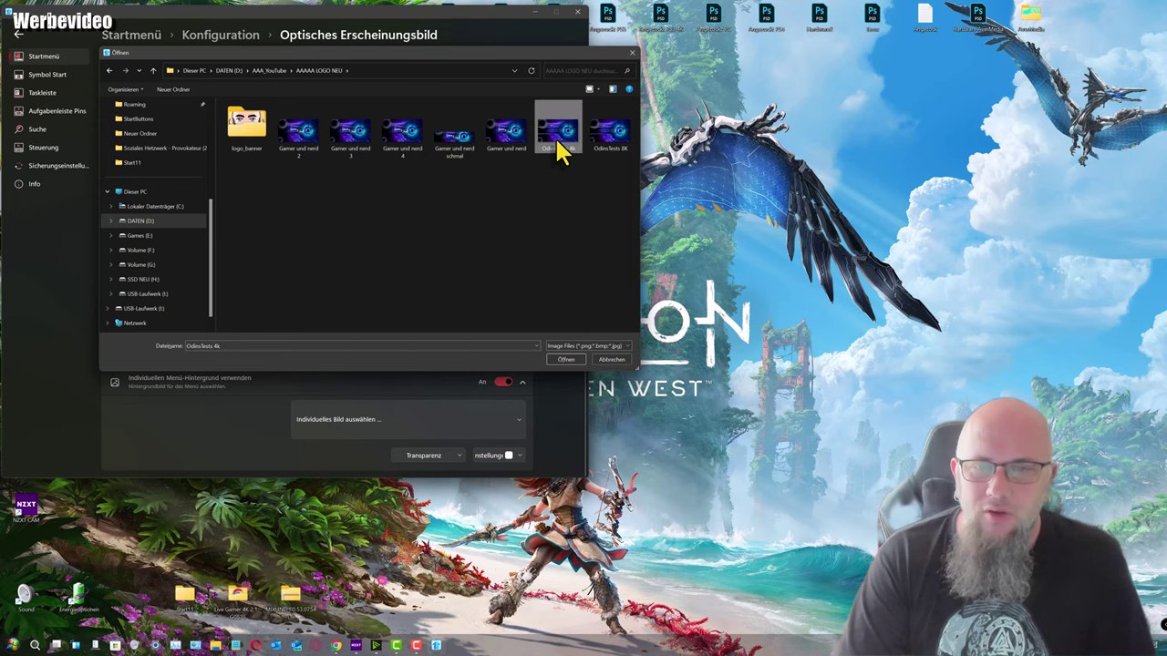
pyautogui.doubleClick(558, 145)
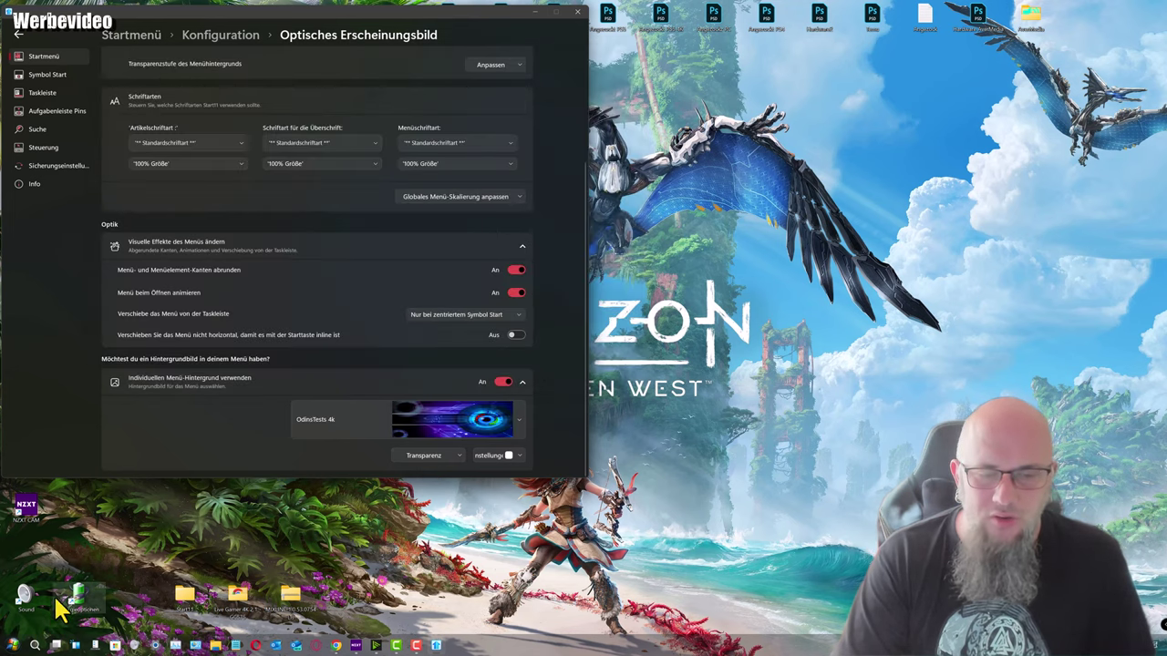
pyautogui.click(13, 645)
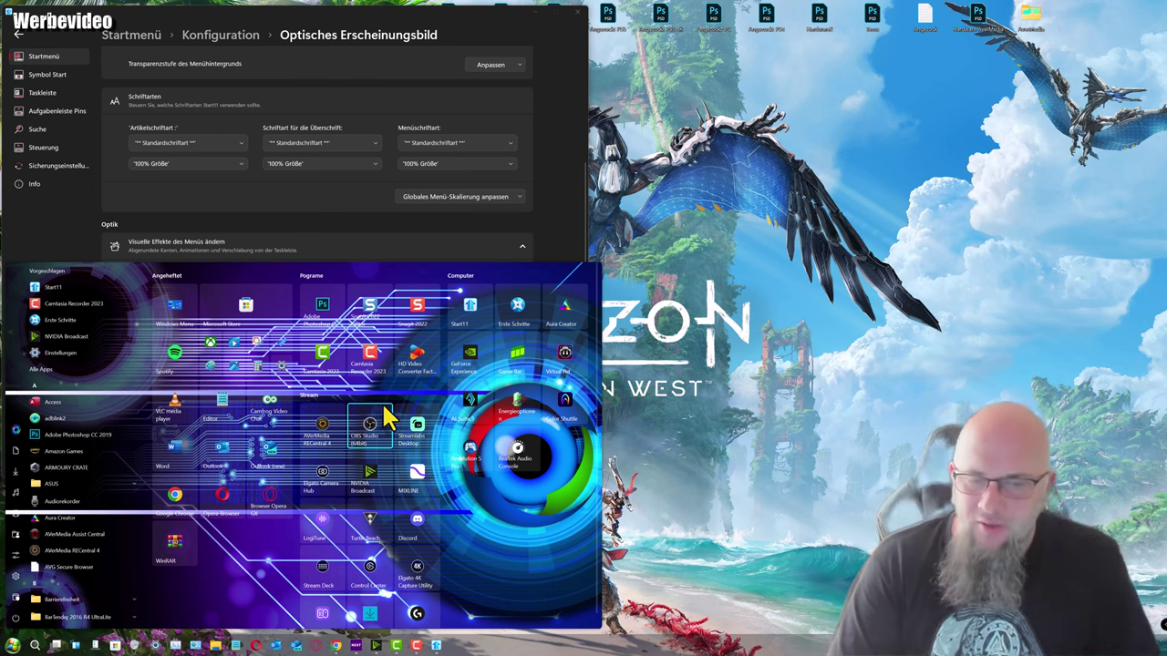
# Enlarge the Start menu in width and height to examine the background's scaling, and shrink it back to roughly its original size
pyautogui.moveTo(601, 424); pyautogui.dragTo(944, 425)
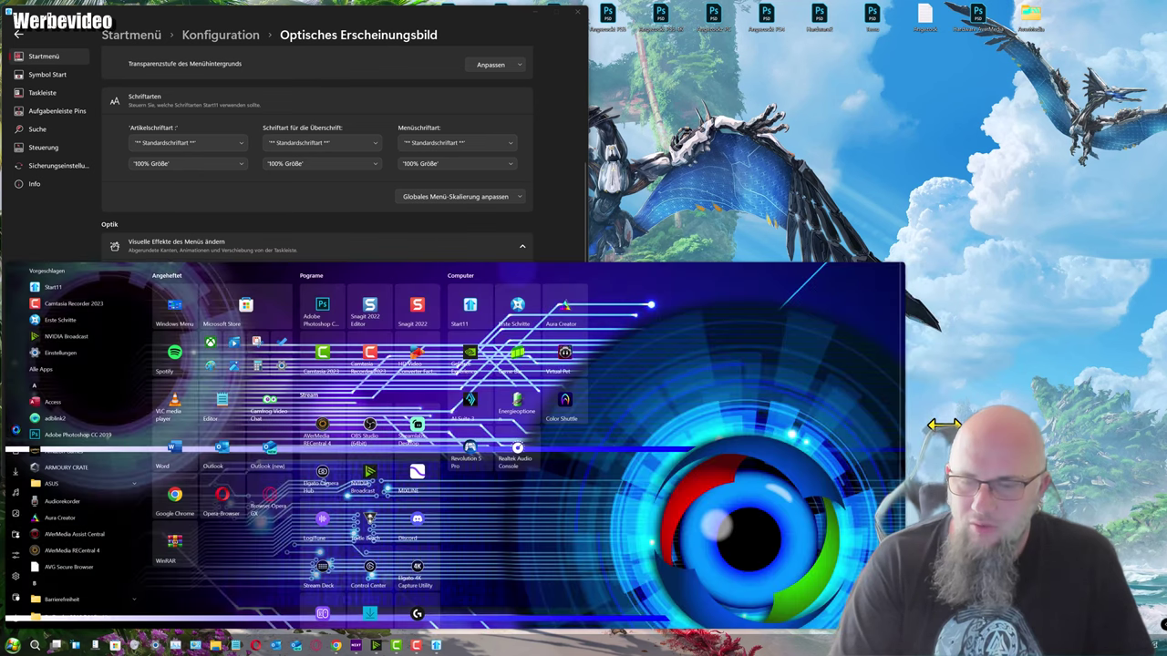
pyautogui.moveTo(710, 262); pyautogui.dragTo(709, 5)
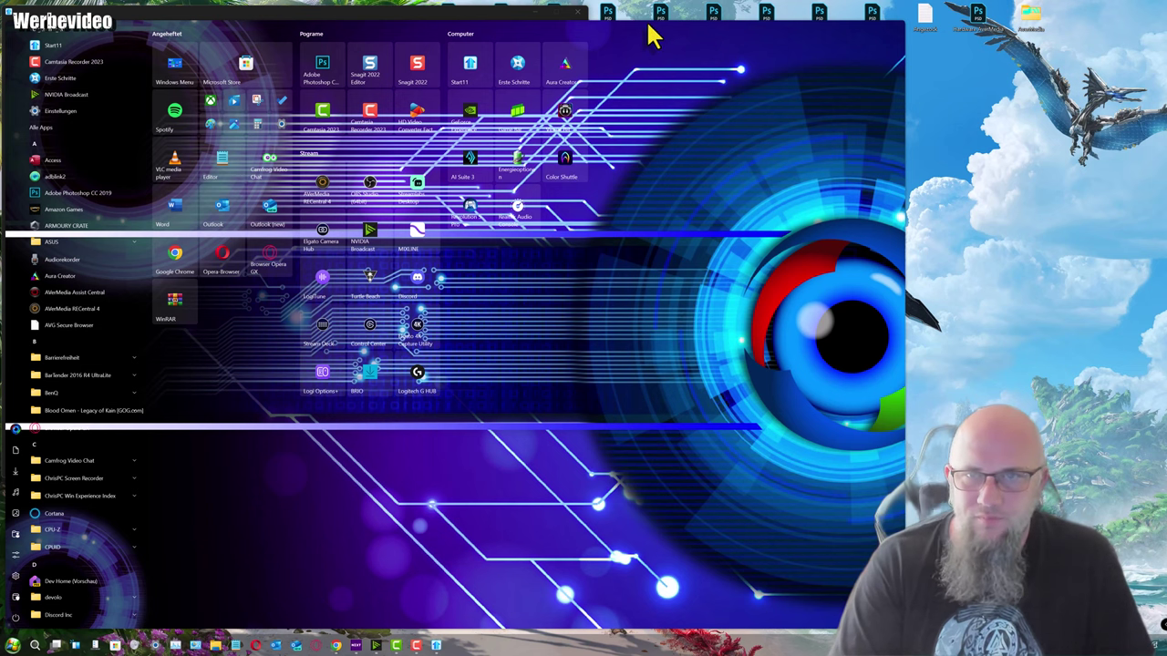
pyautogui.moveTo(645, 17); pyautogui.dragTo(662, 254)
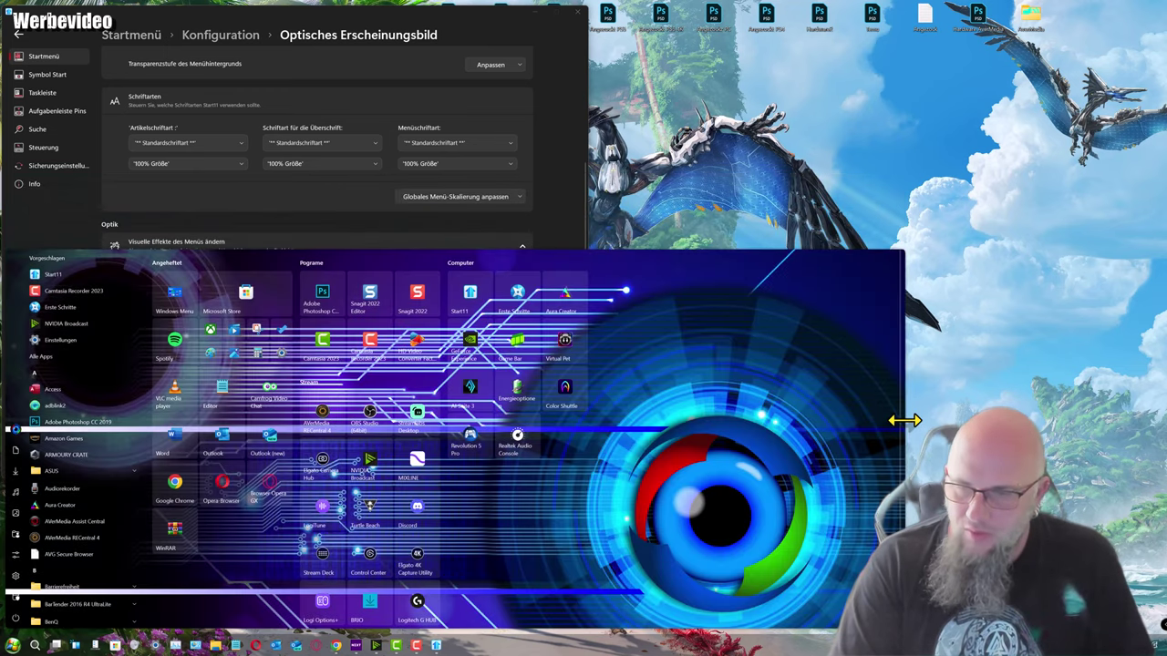
pyautogui.moveTo(905, 420); pyautogui.dragTo(604, 424)
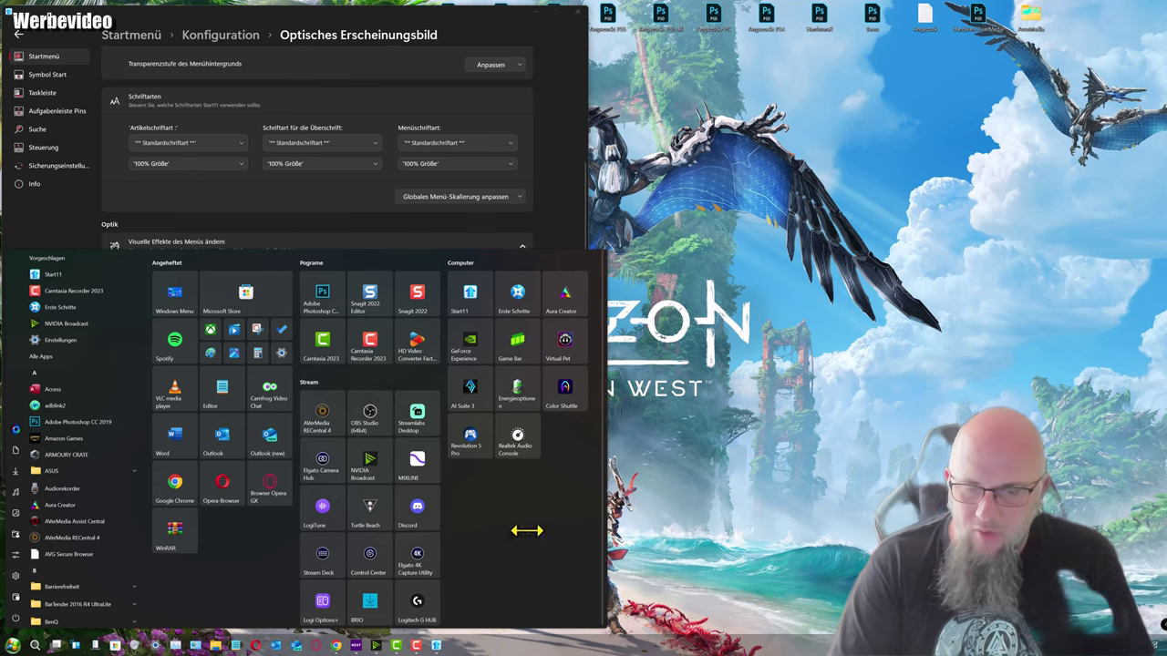
pyautogui.moveTo(419, 645)
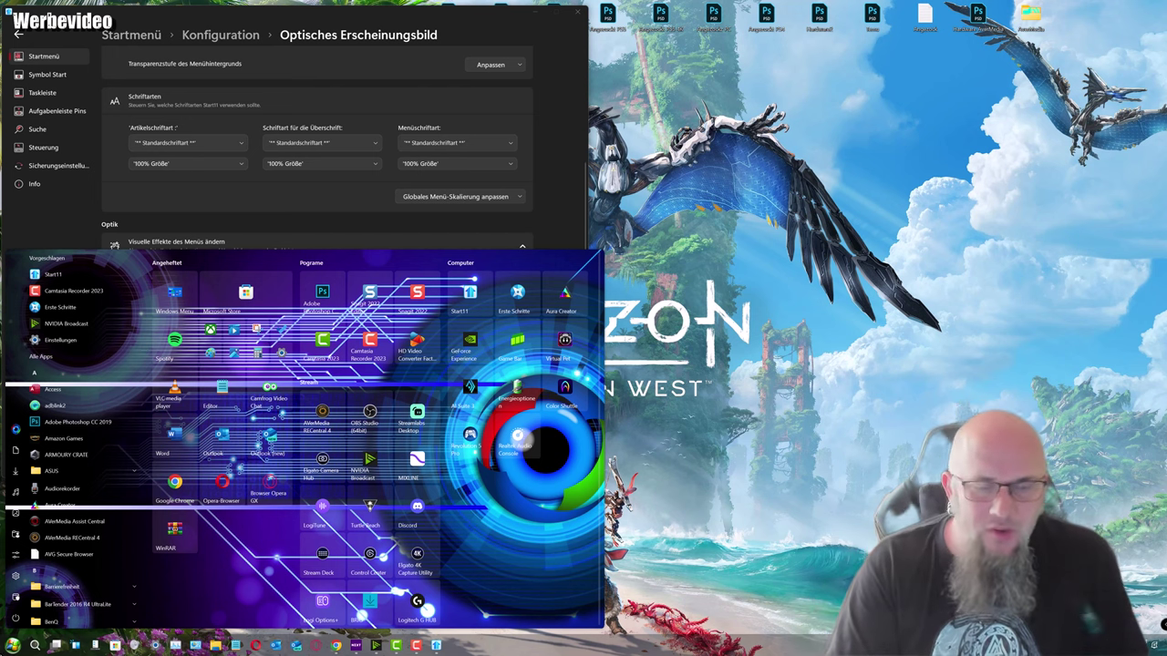
pyautogui.click(542, 227)
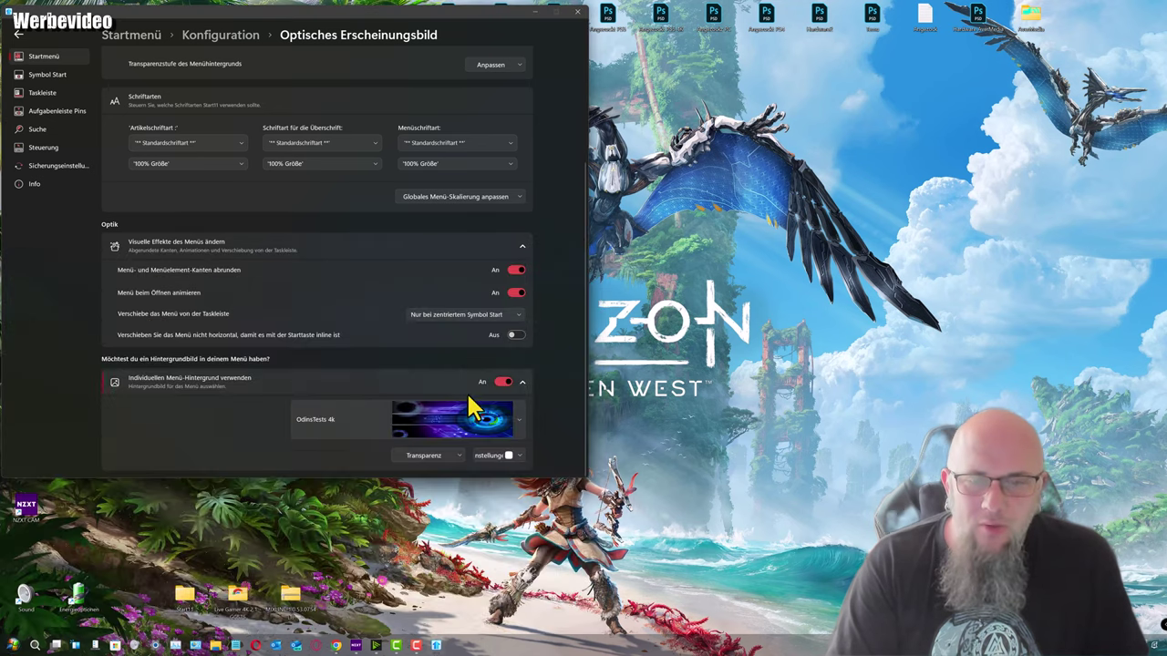
# Change the menu background image from the custom picture back to img101
pyautogui.click(517, 421)
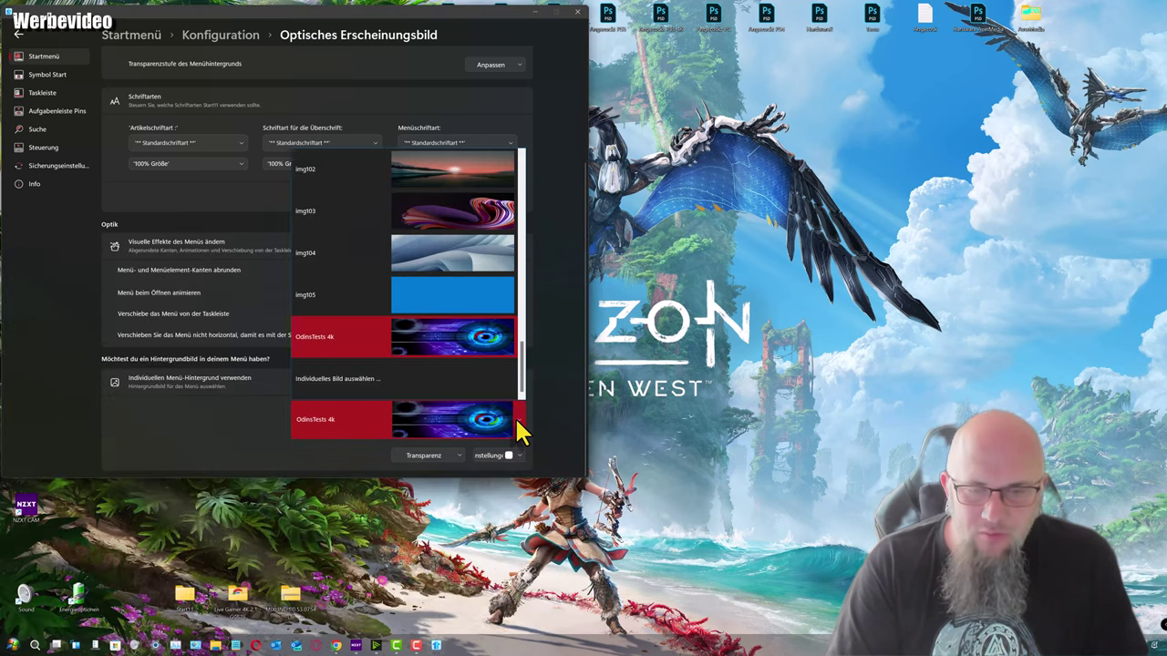
pyautogui.scroll(5, 483, 256)
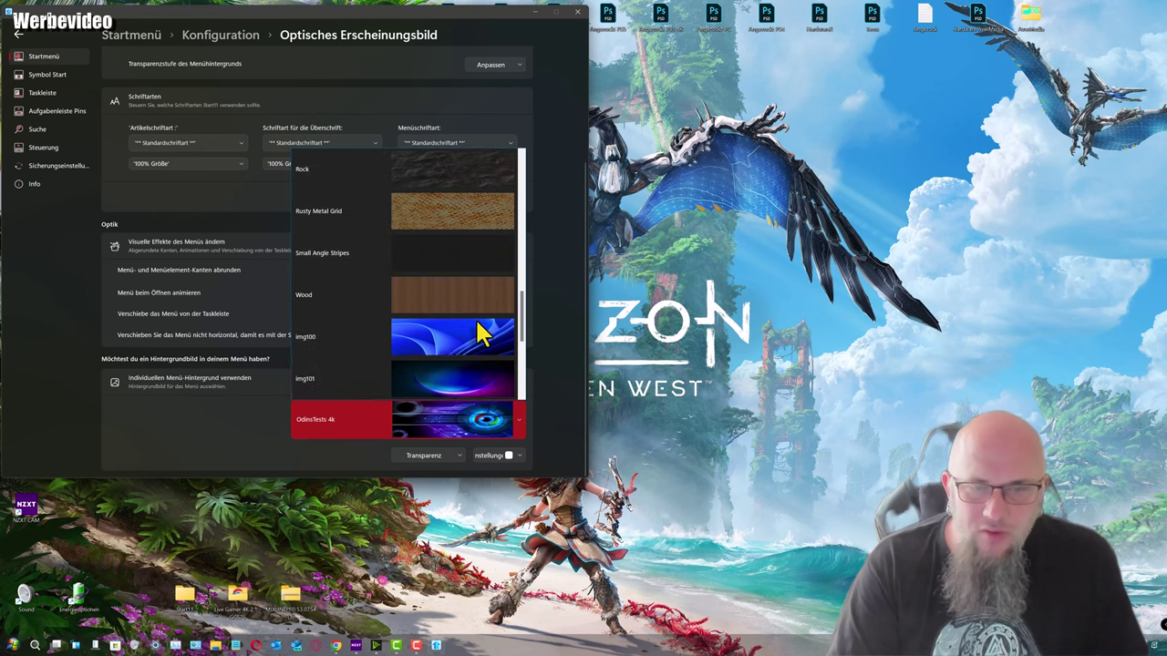
pyautogui.click(474, 377)
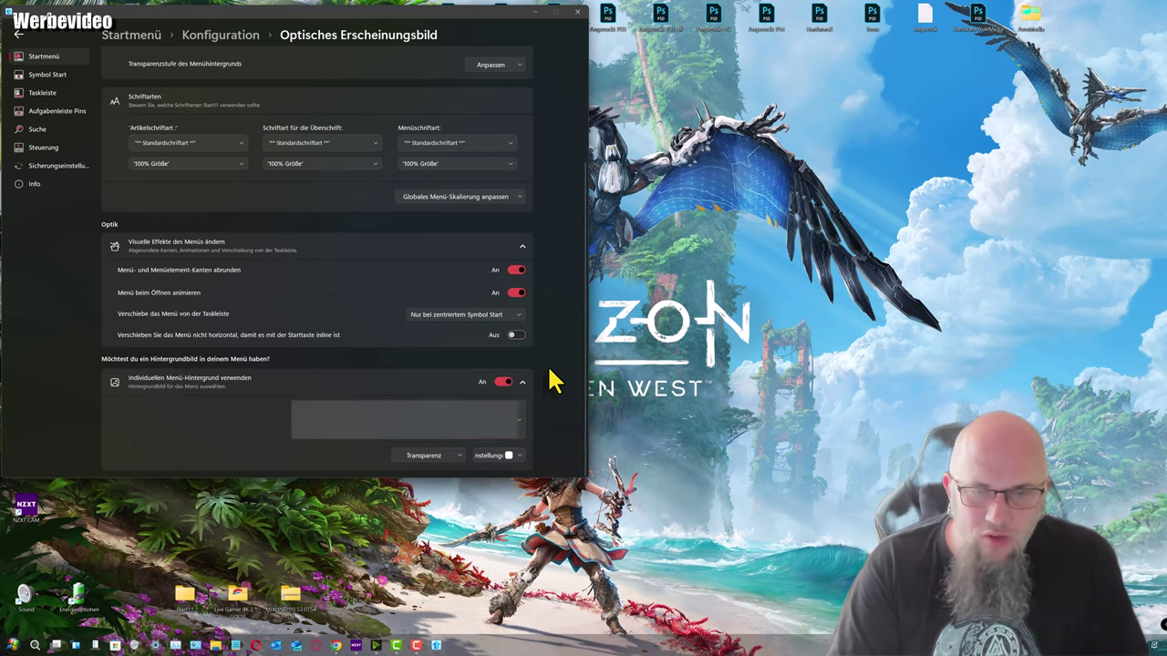